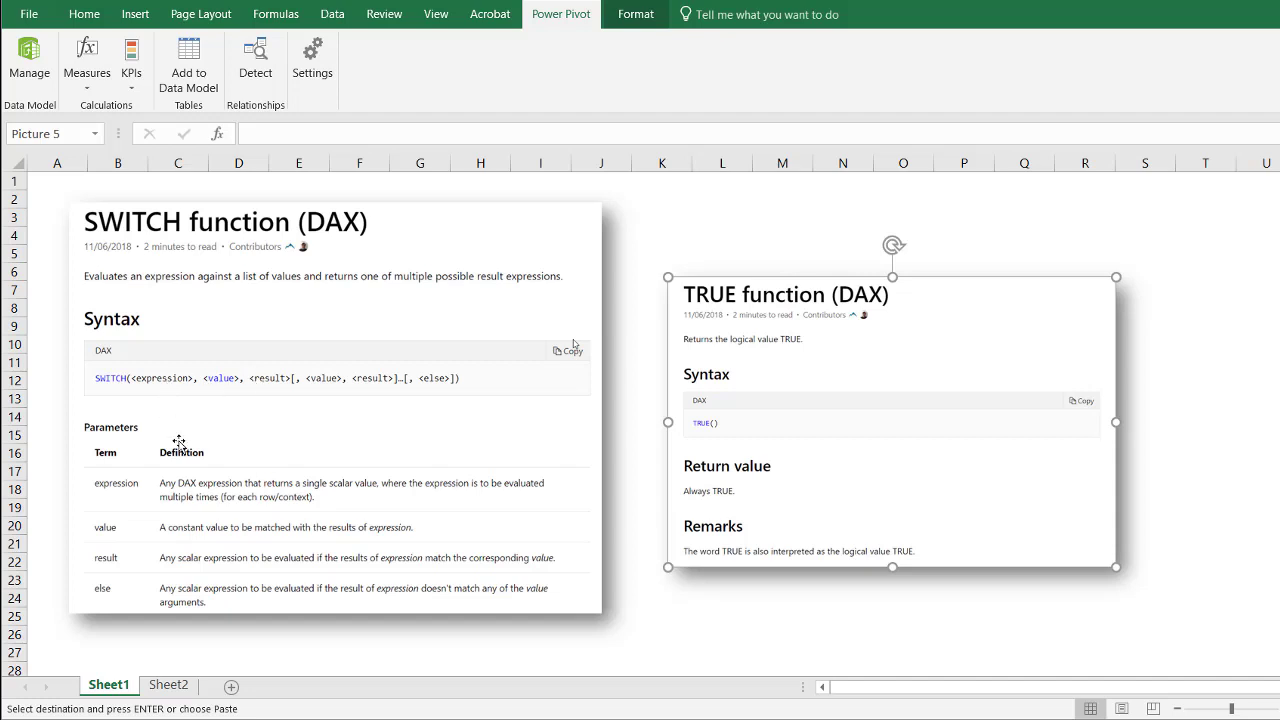
# Step: Switch to Sheet2, which holds the Year, Make and Color car list
pyautogui.click(159, 686)
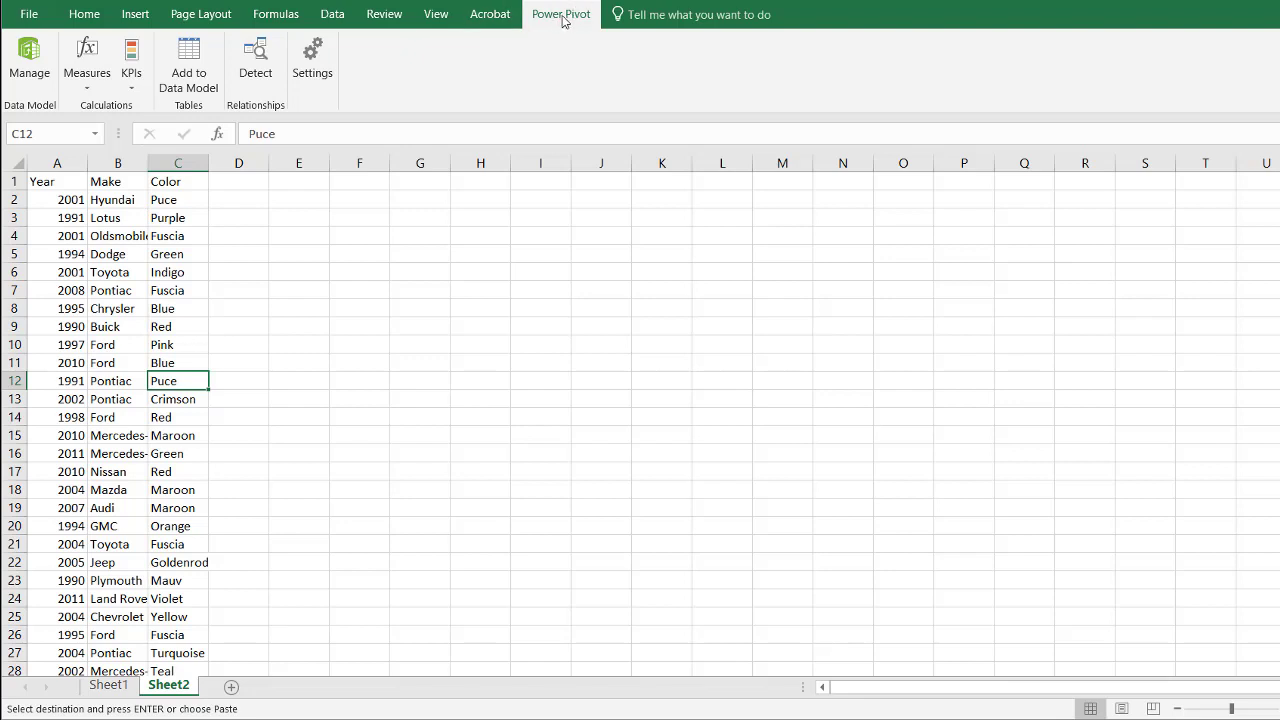
# Step: Add the car data range to the Power Pivot data model as Table1, with headers
pyautogui.click(182, 47)
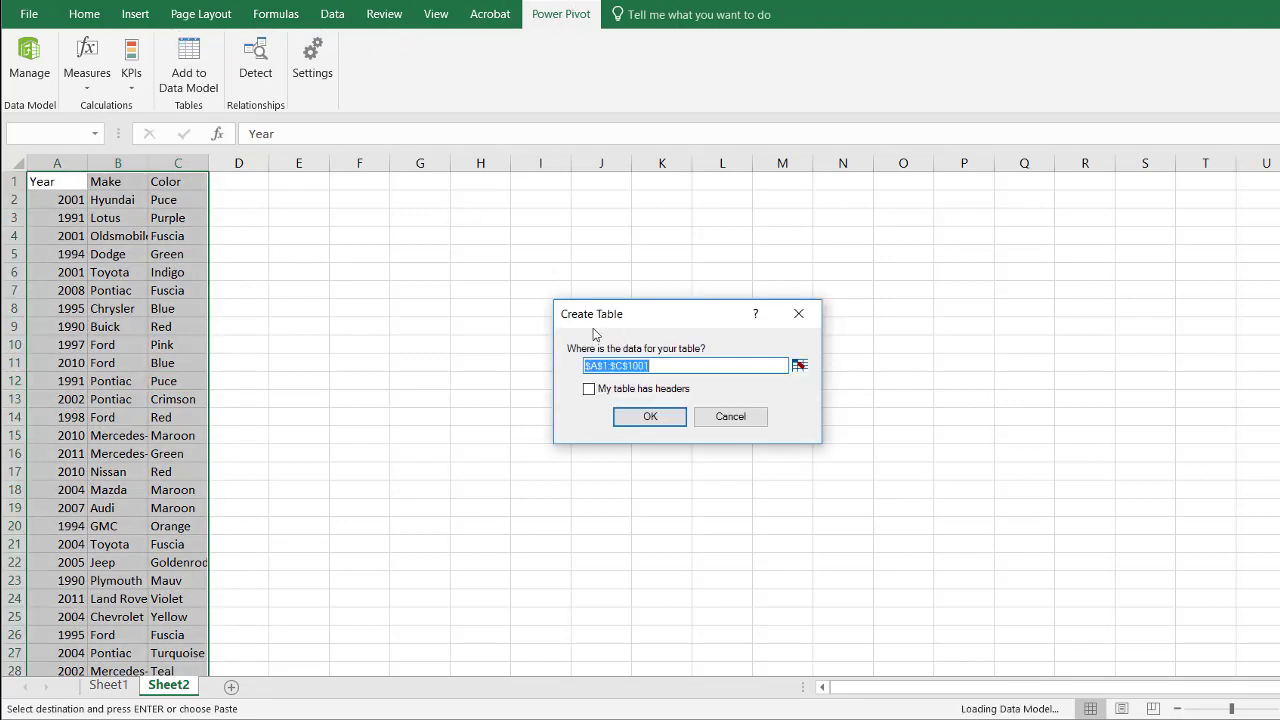
pyautogui.click(589, 390)
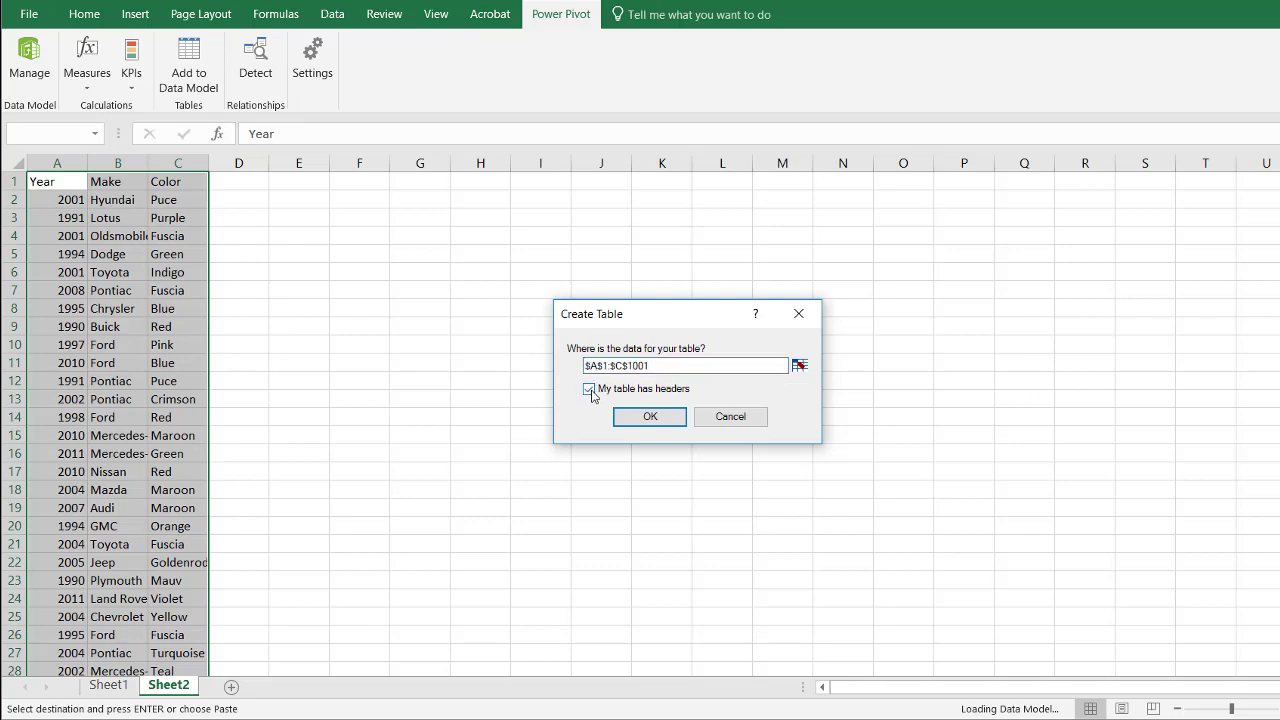
pyautogui.click(650, 418)
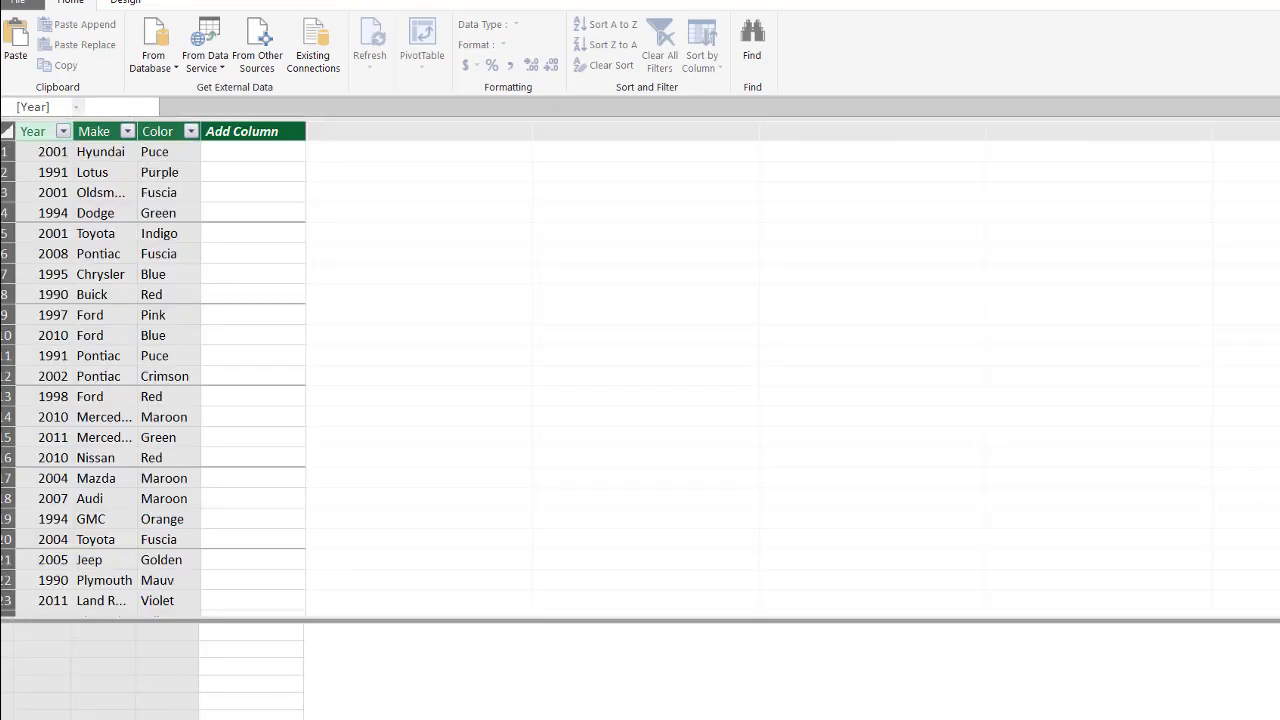
# Step: Enlarge the Power Pivot window wider and taller to show more of Table1
pyautogui.click(1055, 11)
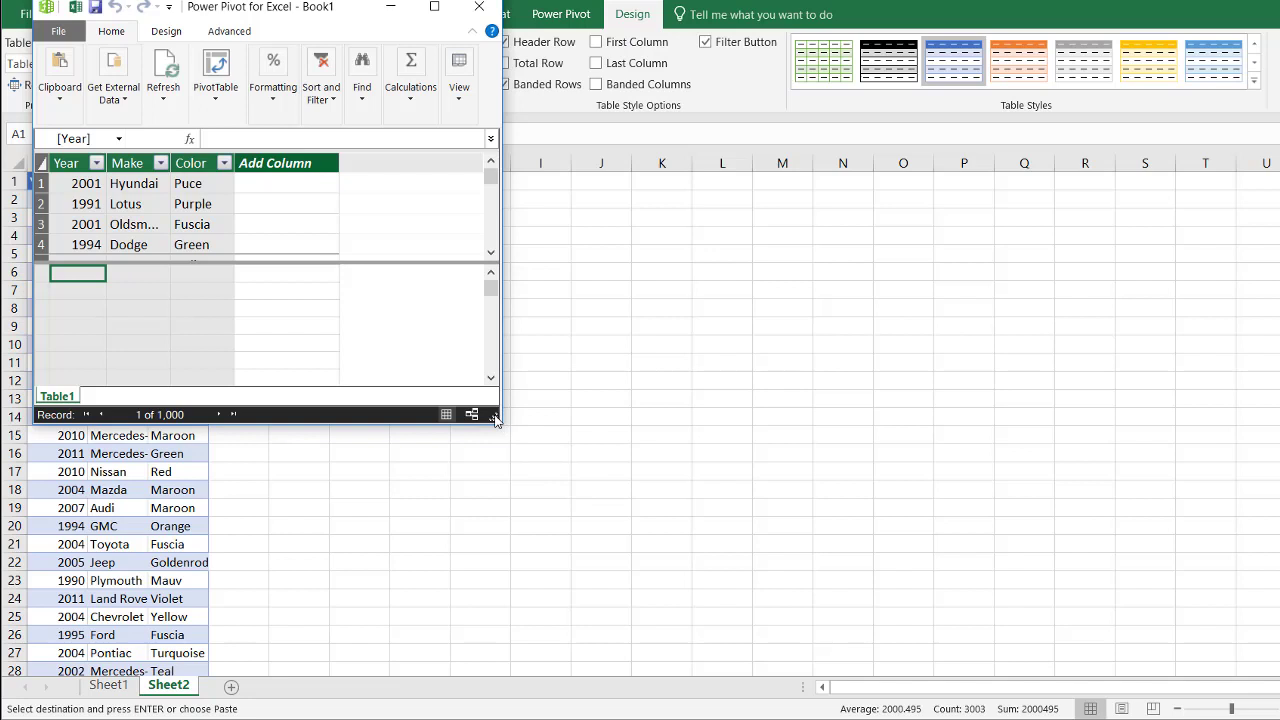
pyautogui.moveTo(497, 424); pyautogui.dragTo(869, 422)
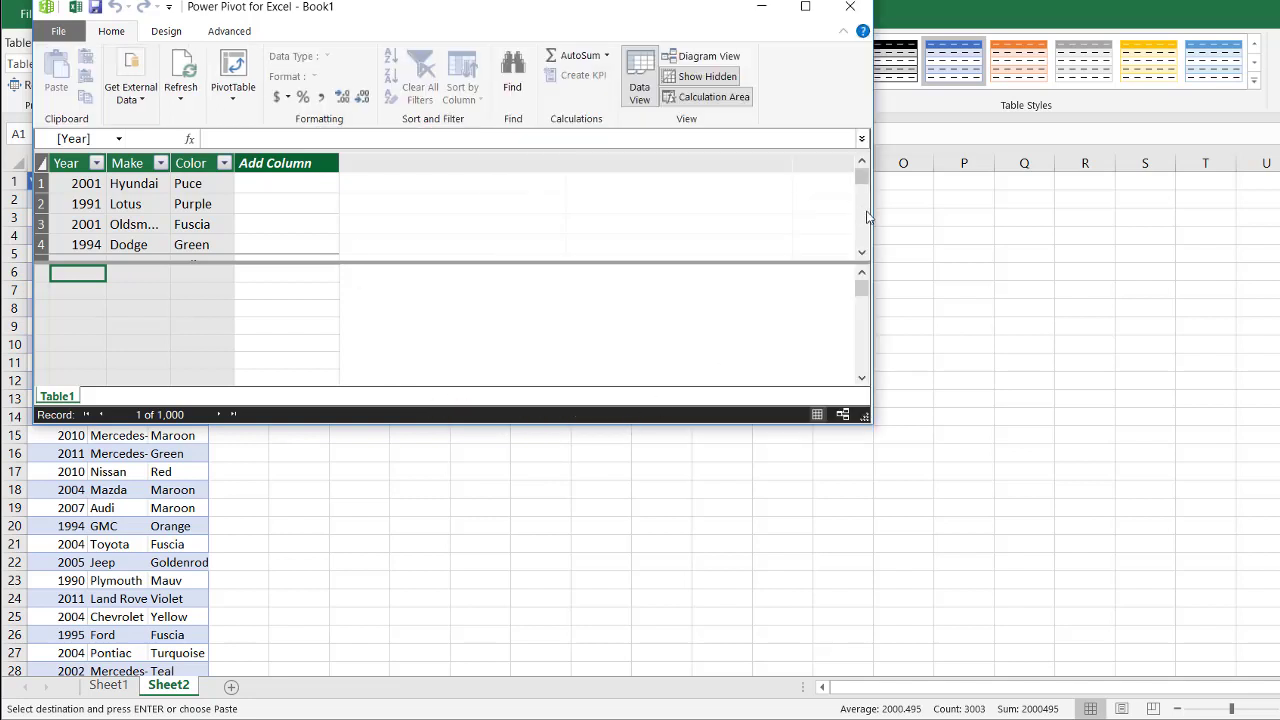
pyautogui.moveTo(873, 213); pyautogui.dragTo(1275, 212)
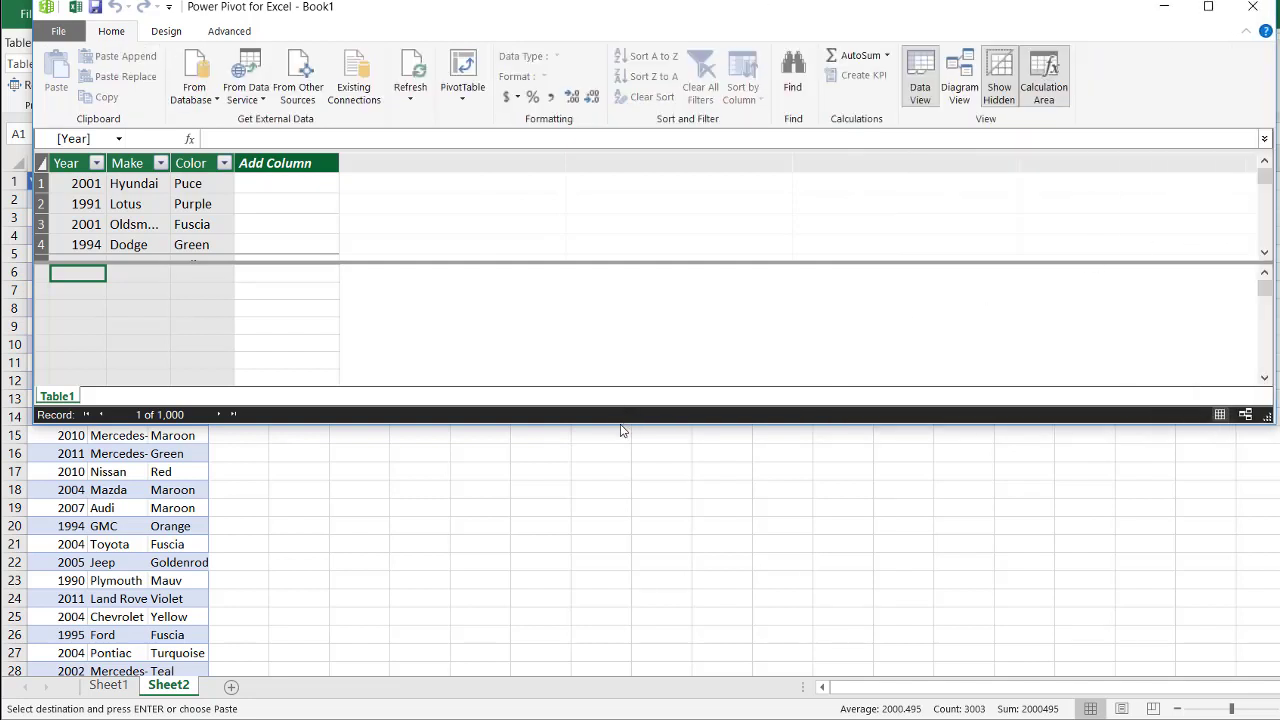
pyautogui.moveTo(618, 428); pyautogui.dragTo(632, 690)
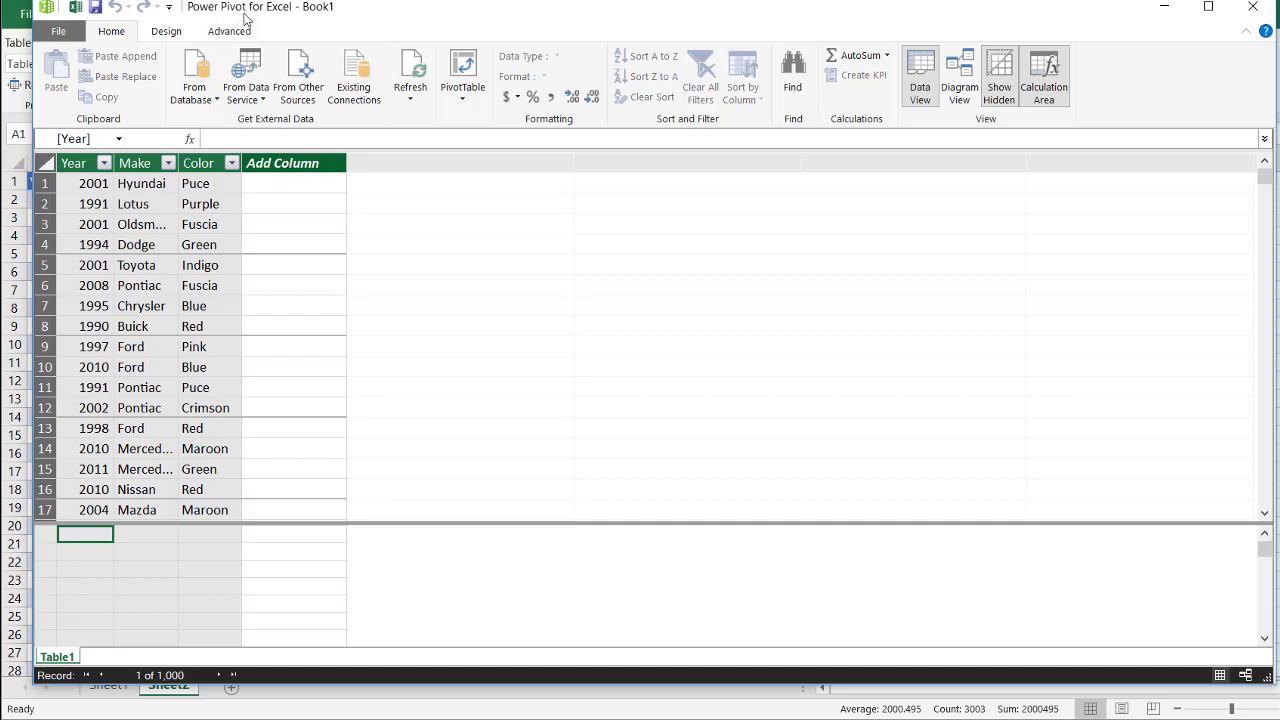
# Step: Start a calculated column with =IF(Table1[Make]="Hyundai","Korean" as the first test
pyautogui.click(278, 183)
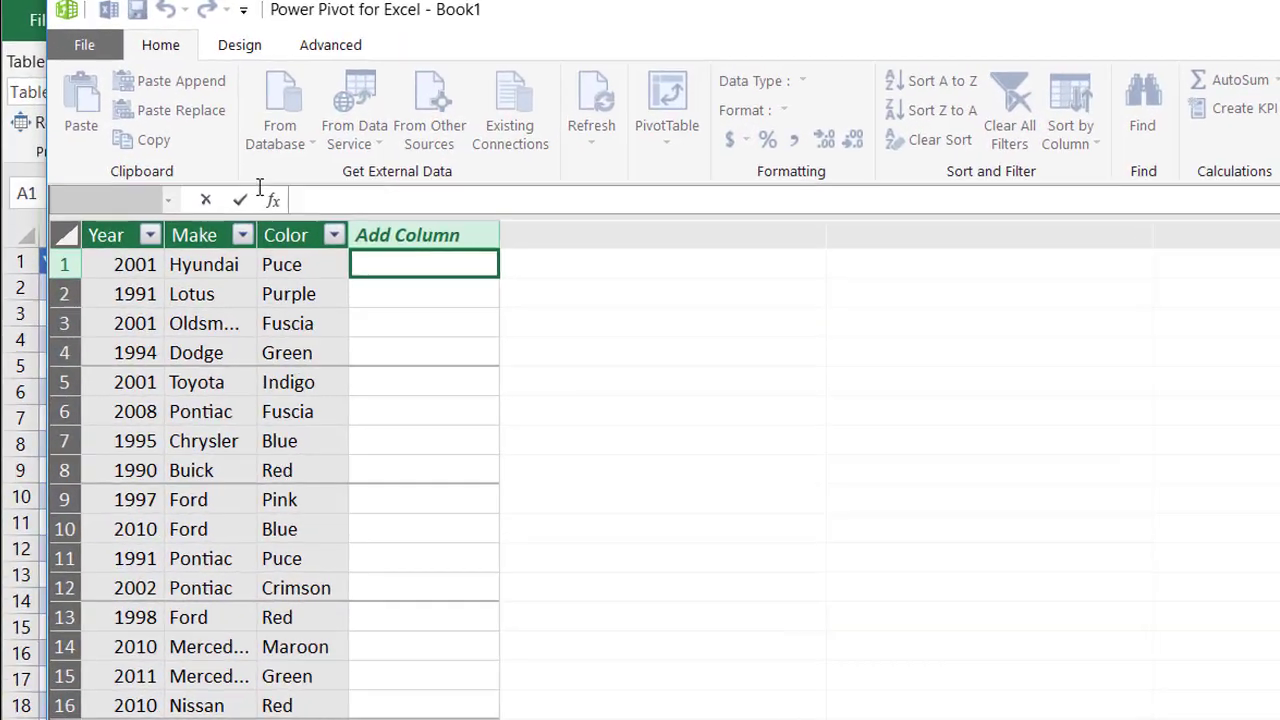
pyautogui.click(181, 134)
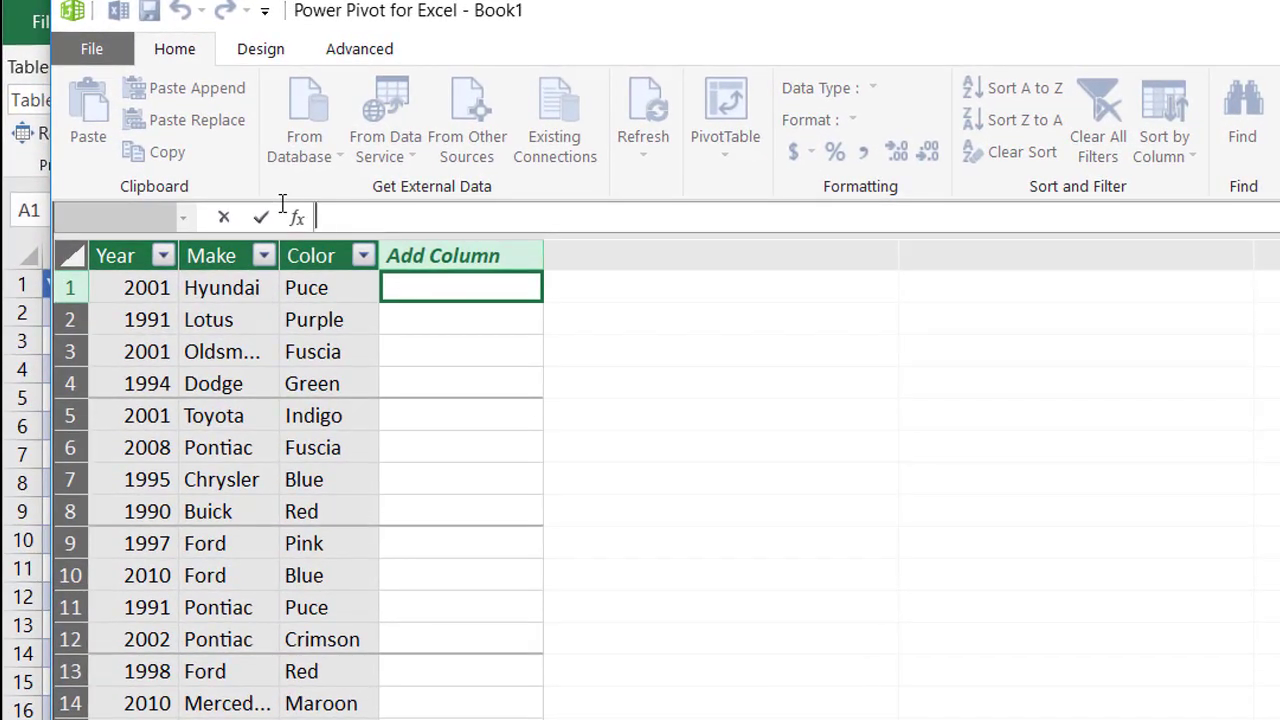
pyautogui.write('=if')
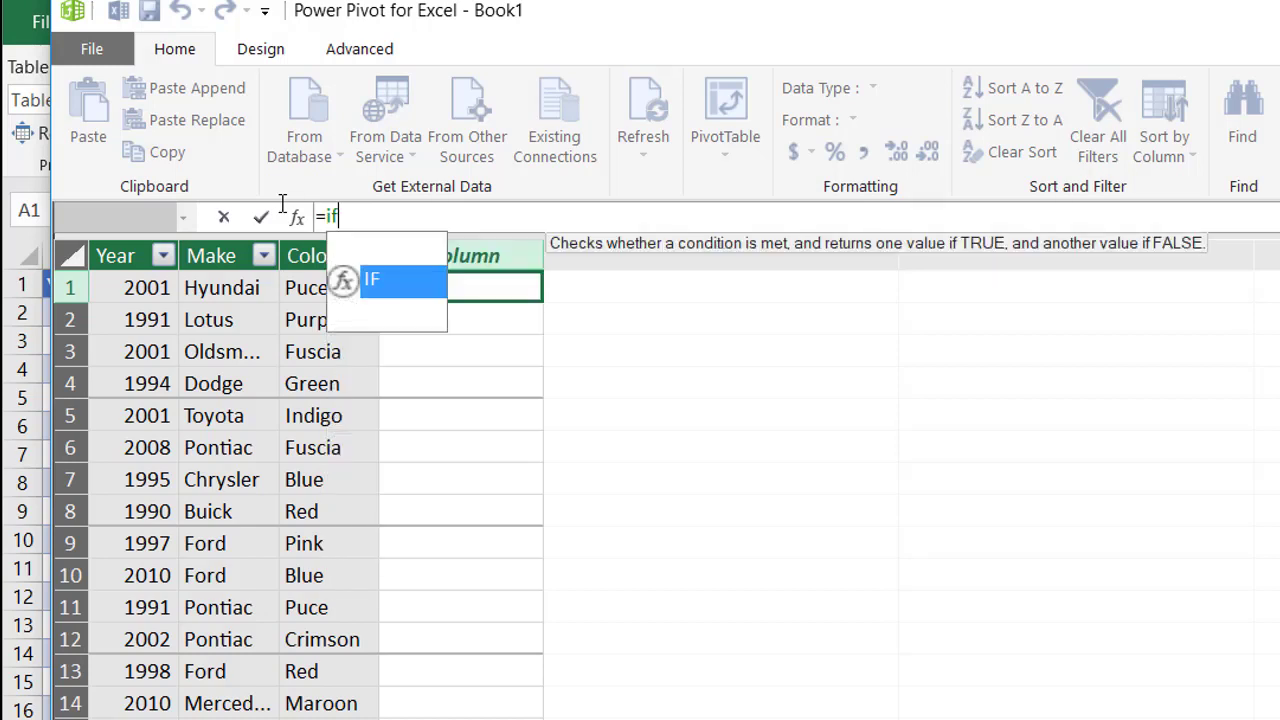
pyautogui.doubleClick(364, 280)
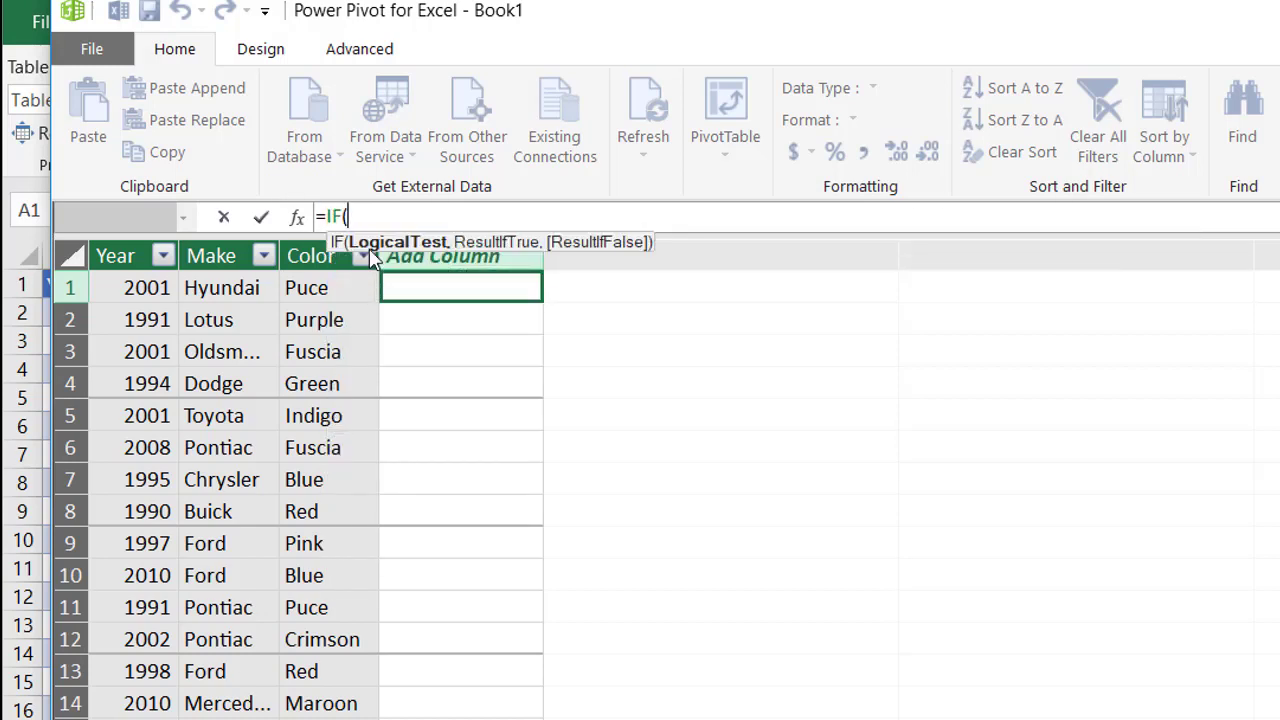
pyautogui.click(222, 287)
pyautogui.click(222, 287)
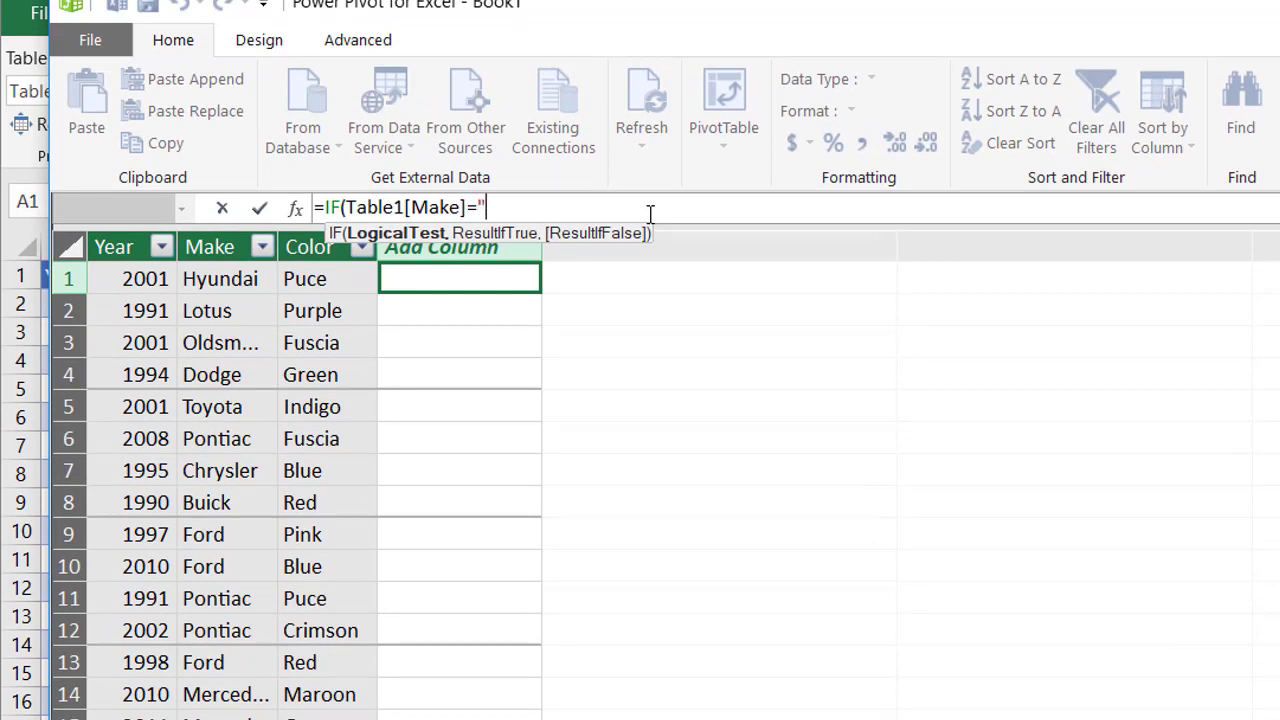
pyautogui.write('Hyundai ,')
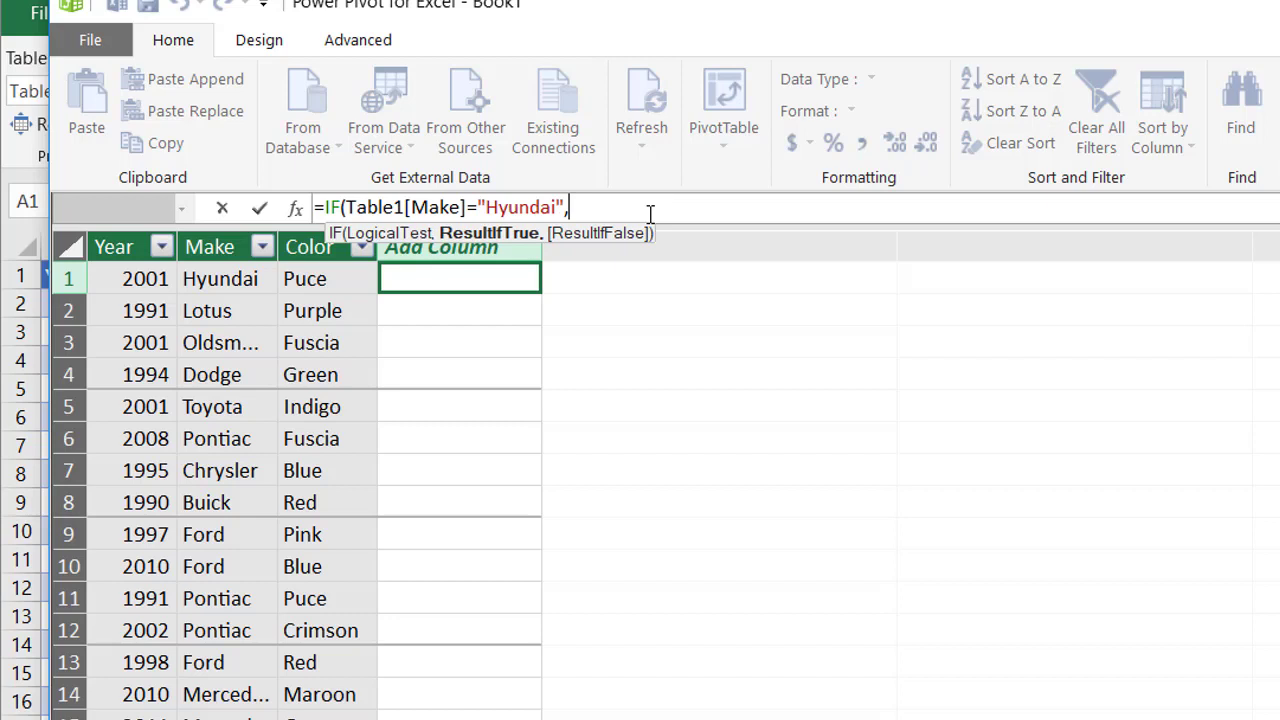
pyautogui.write('"Korean"')
# Step: Copy the Hyundai test and paste a nested second copy changed to Daewoo
pyautogui.click(328, 208)
pyautogui.moveTo(338, 208); pyautogui.dragTo(649, 193)
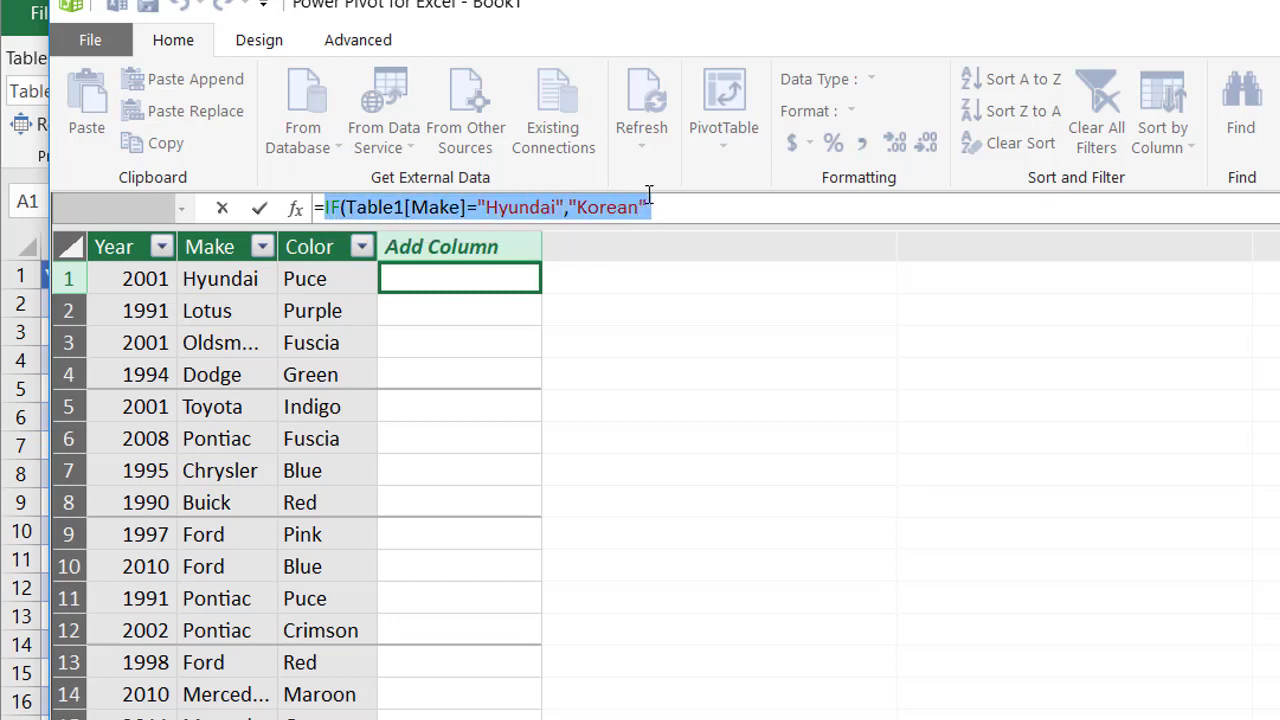
pyautogui.hotkey('ctrl', 'c')
pyautogui.click(663, 206)
pyautogui.write(',')
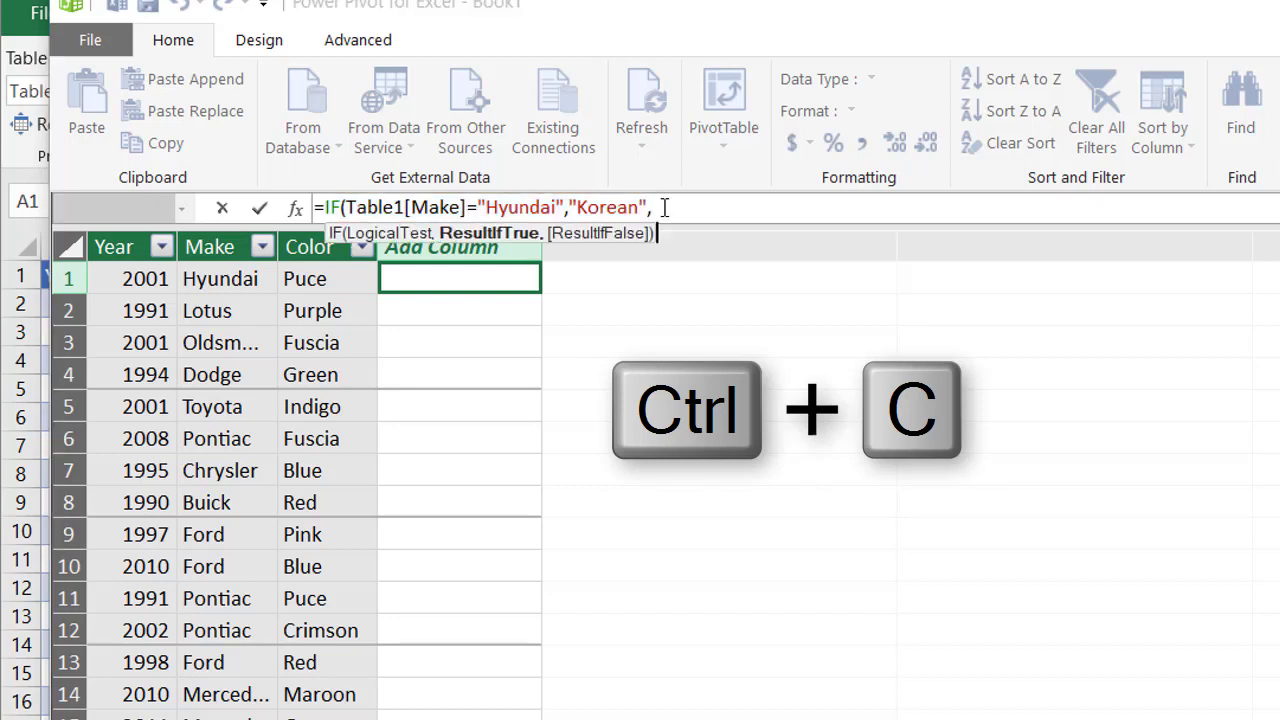
pyautogui.hotkey('ctrl', 'v')
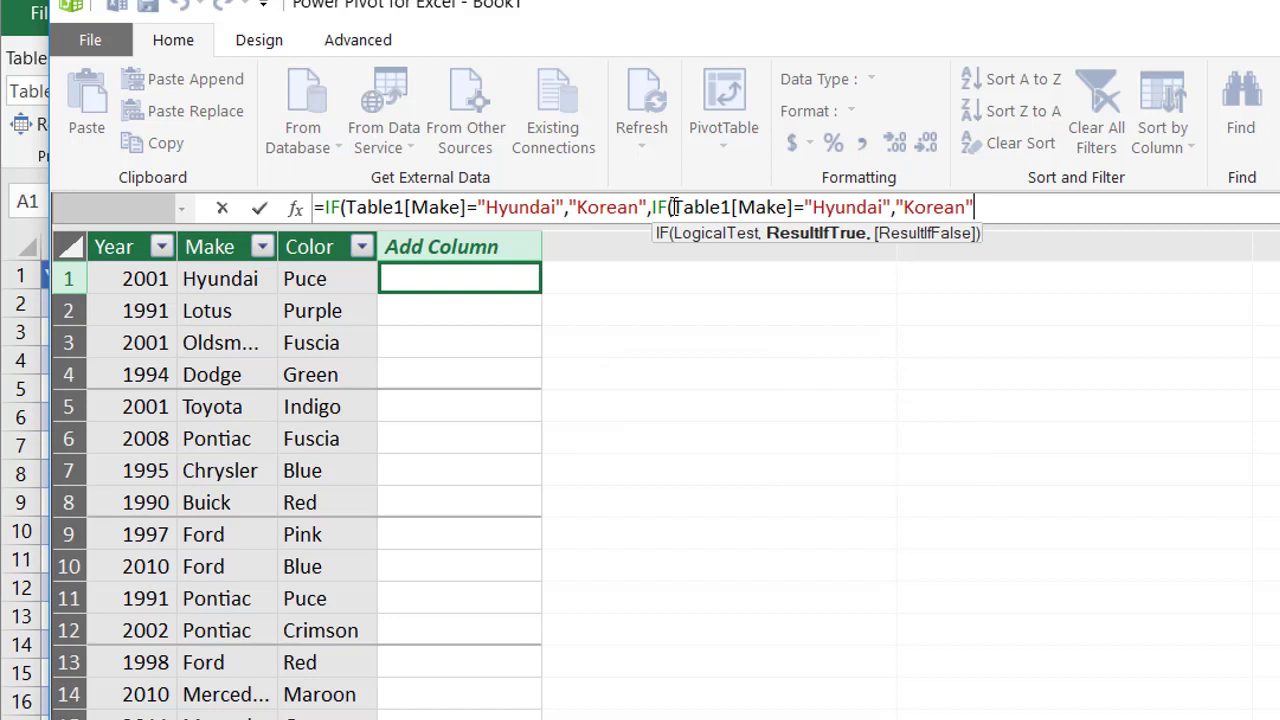
pyautogui.doubleClick(838, 207)
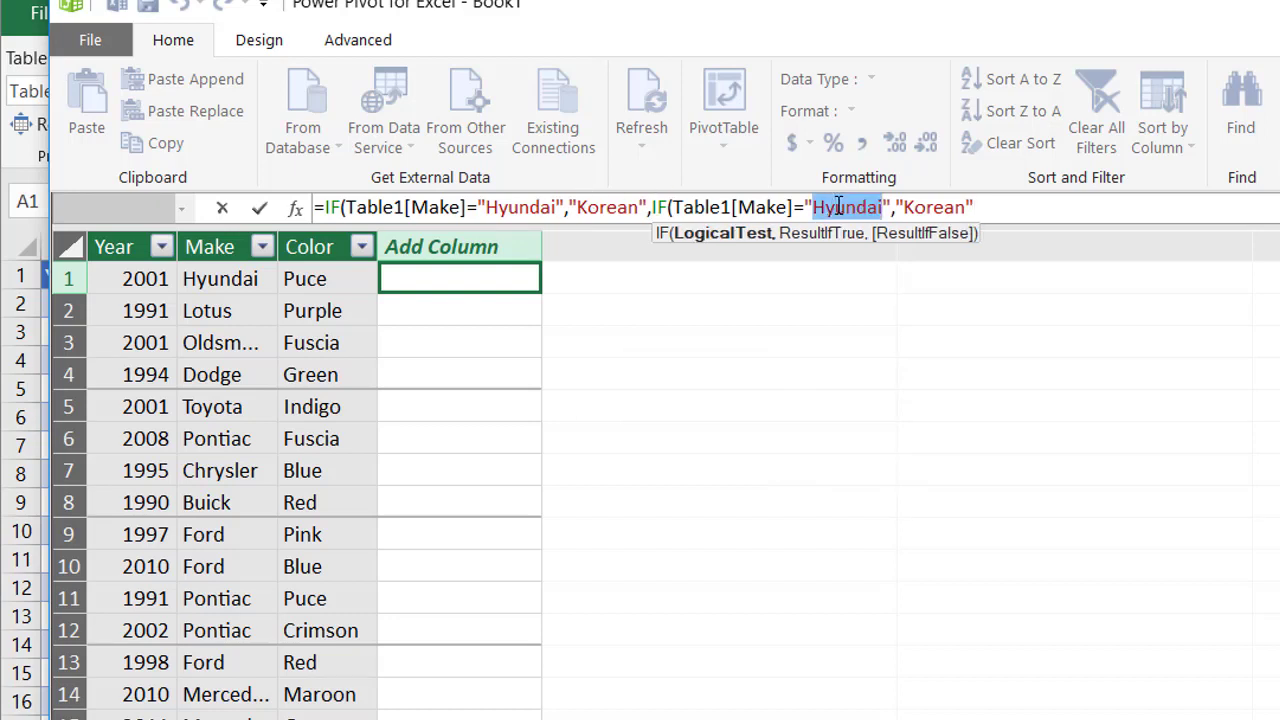
pyautogui.write('Dae')
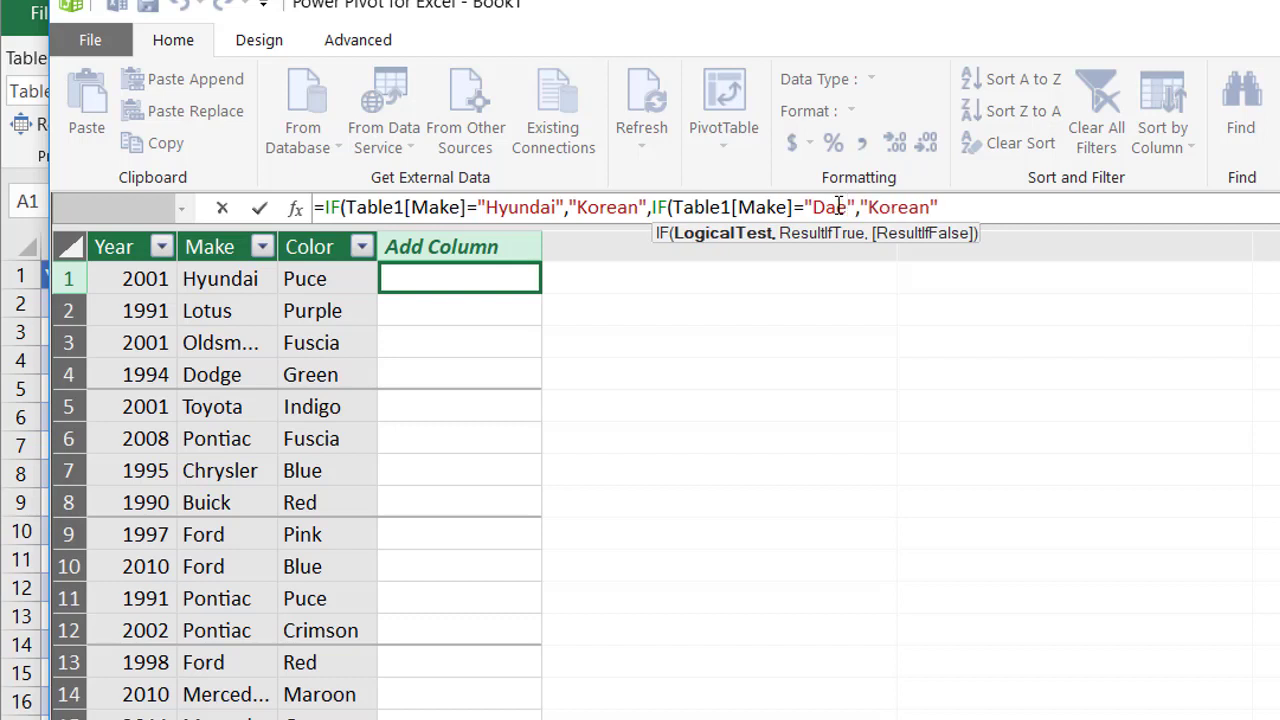
pyautogui.write('woo')
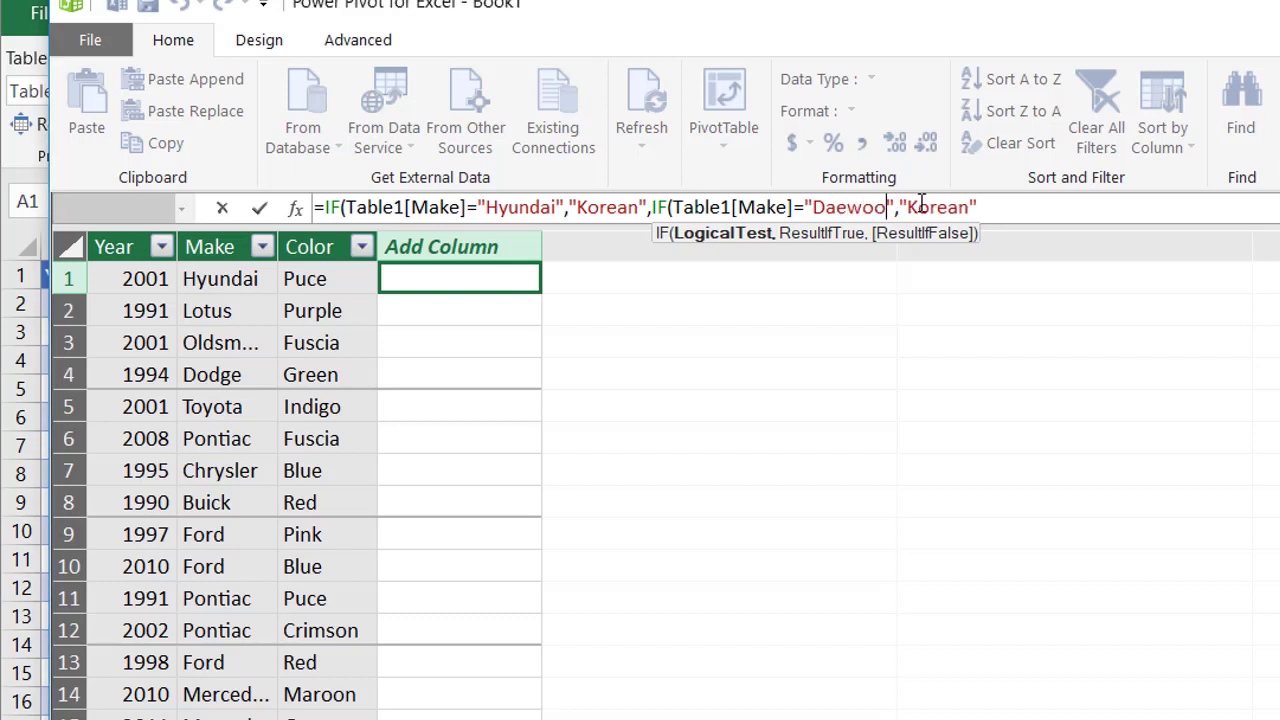
# Step: Add a third nested test for Kia, default to "Other", close the brackets and commit
pyautogui.click(984, 207)
pyautogui.write(',')
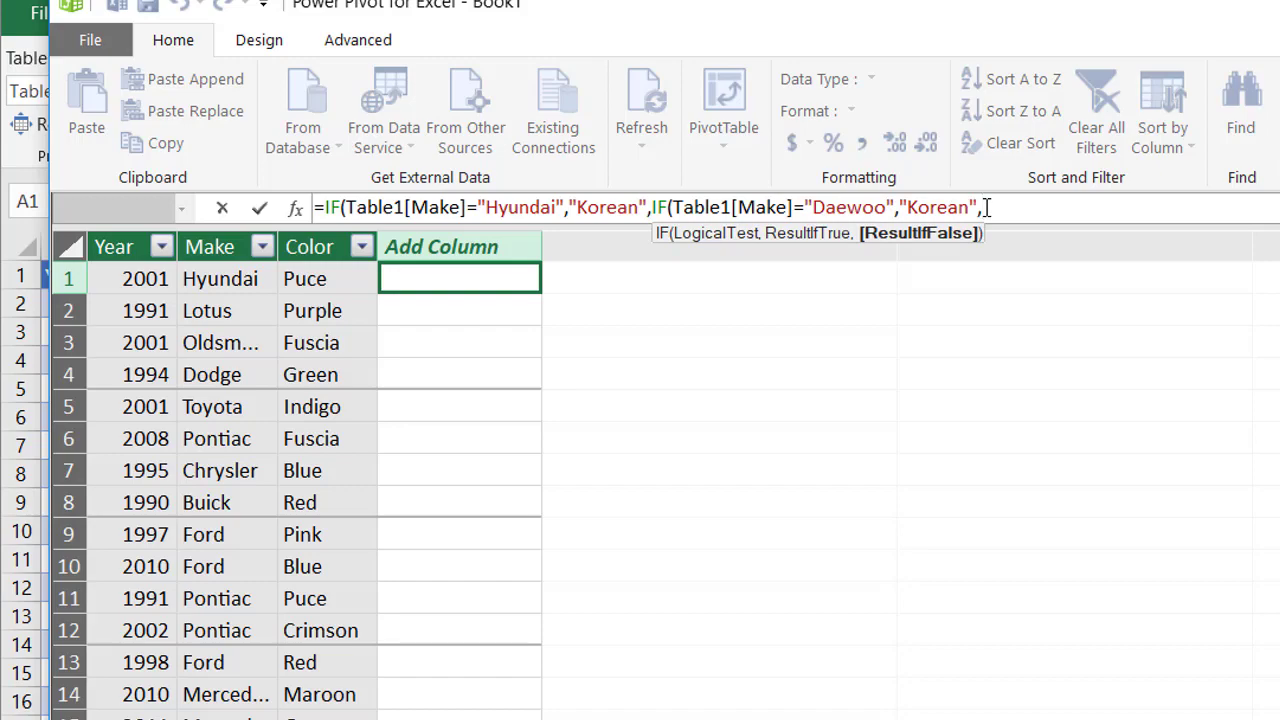
pyautogui.hotkey('ctrl', 'v')
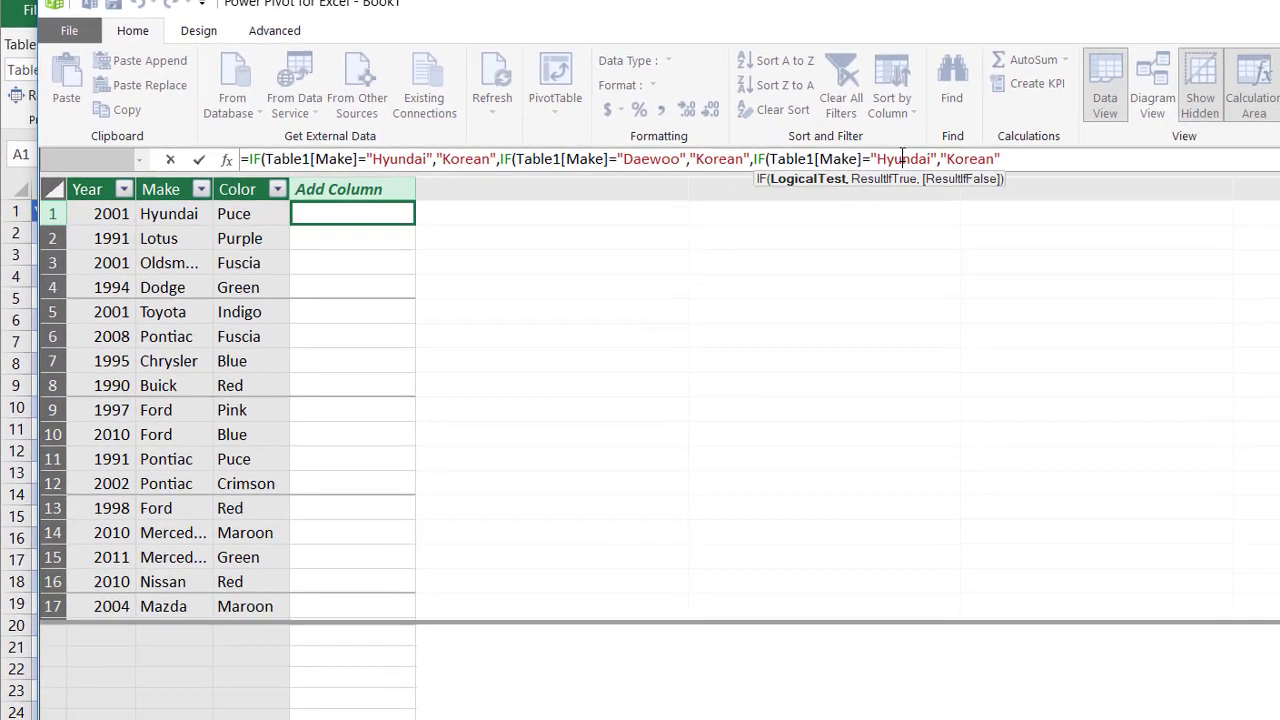
pyautogui.doubleClick(903, 158)
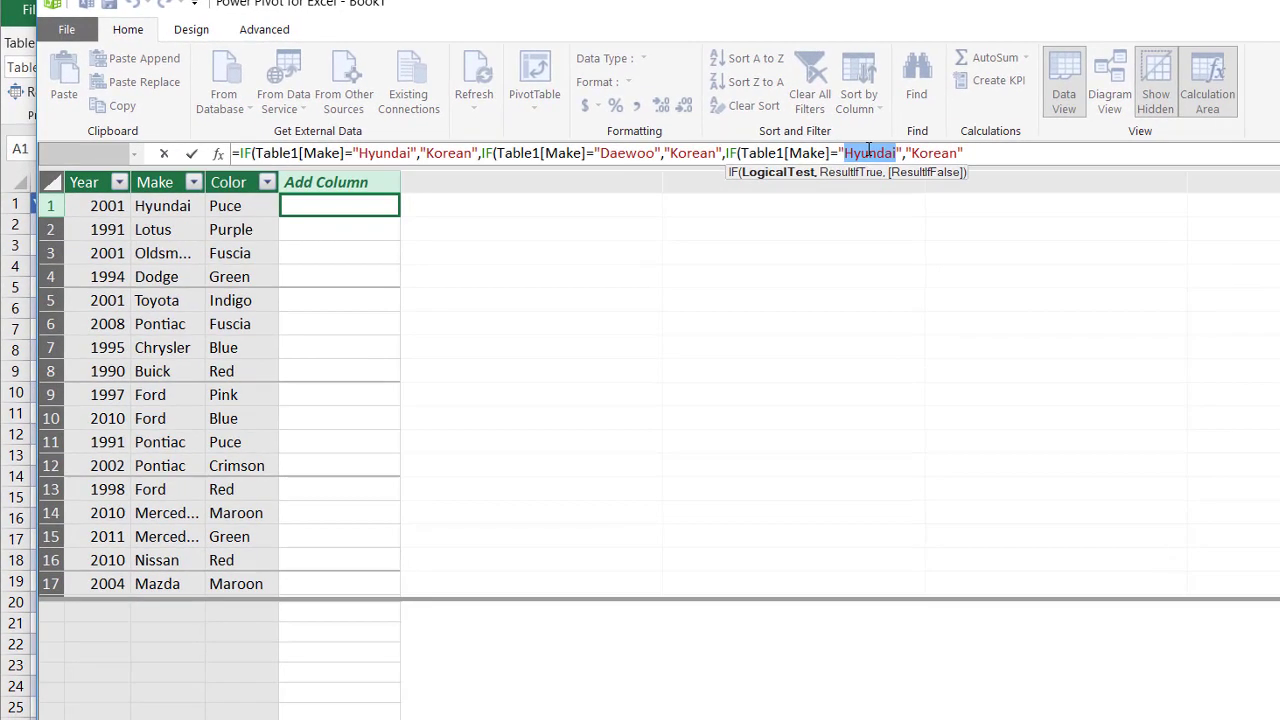
pyautogui.write('Kia')
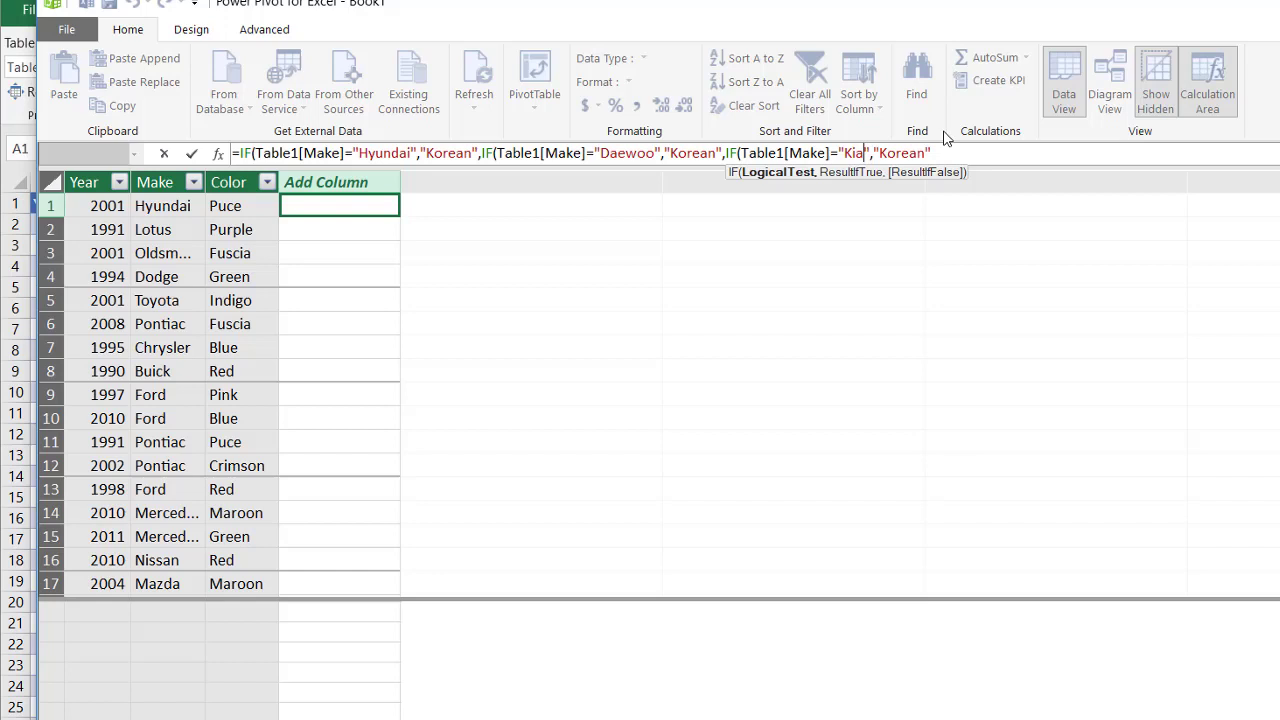
pyautogui.click(949, 157)
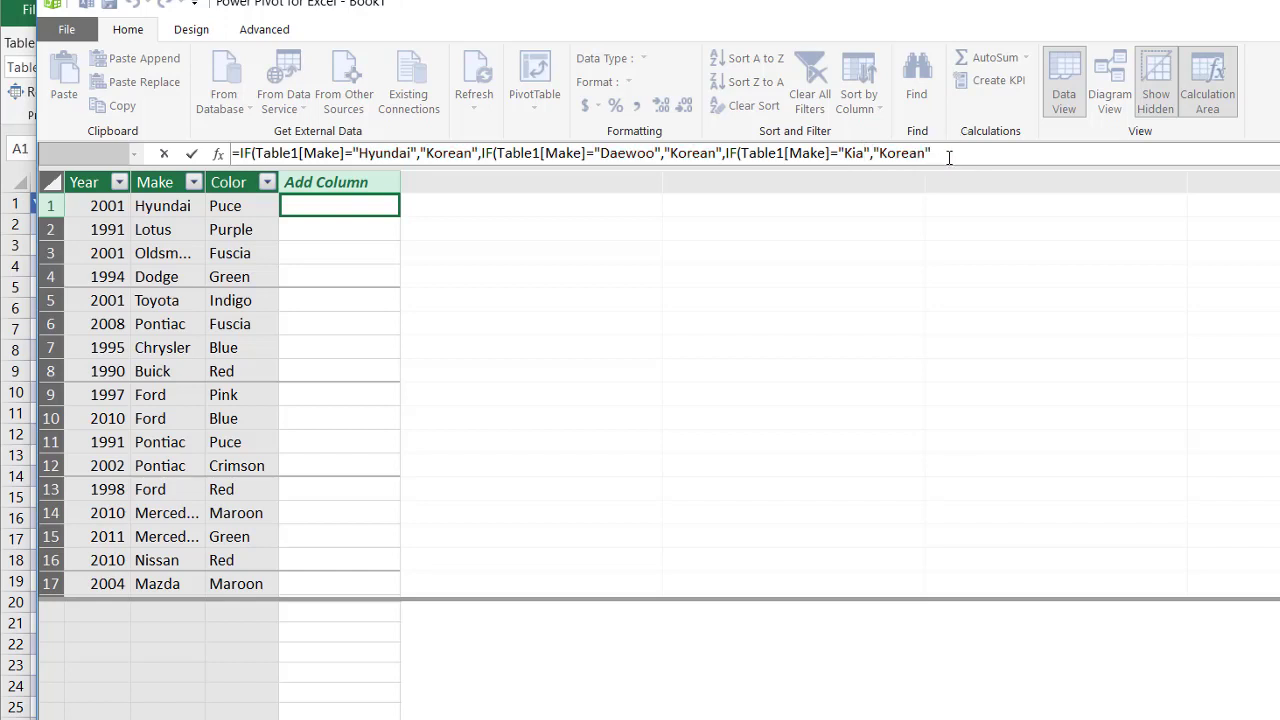
pyautogui.write(',')
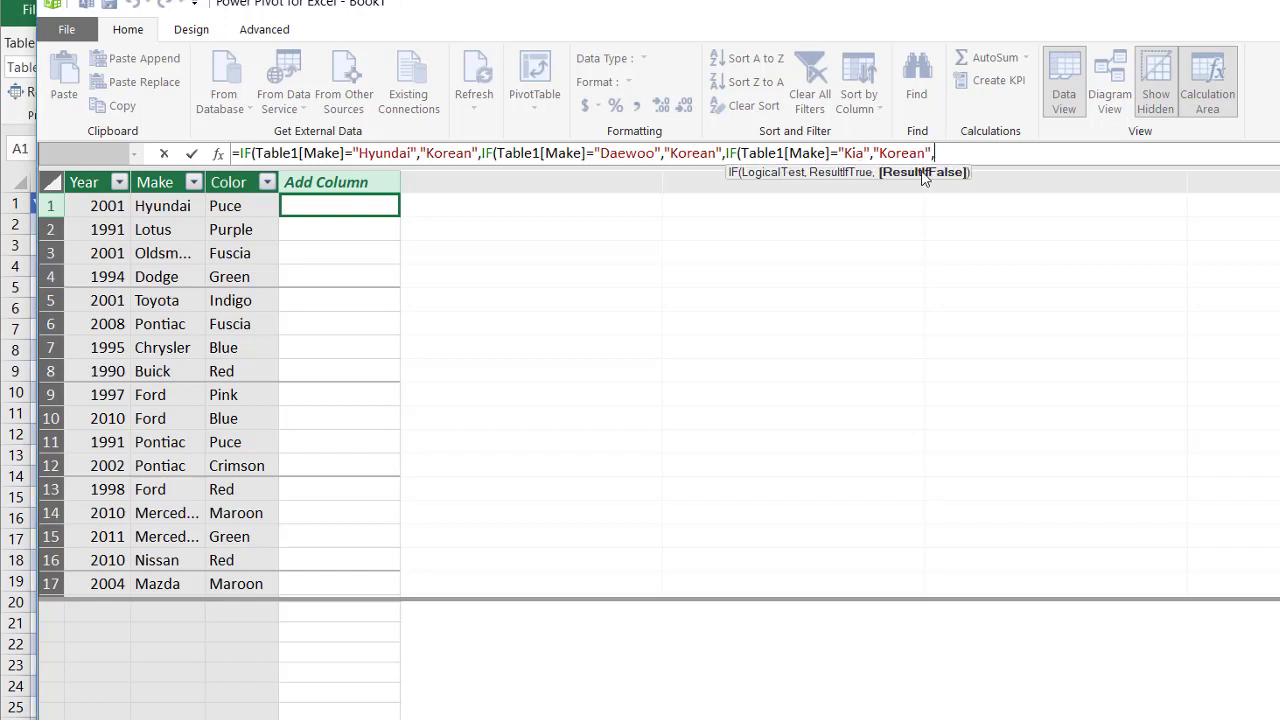
pyautogui.write('"Other"')
pyautogui.write(')))')
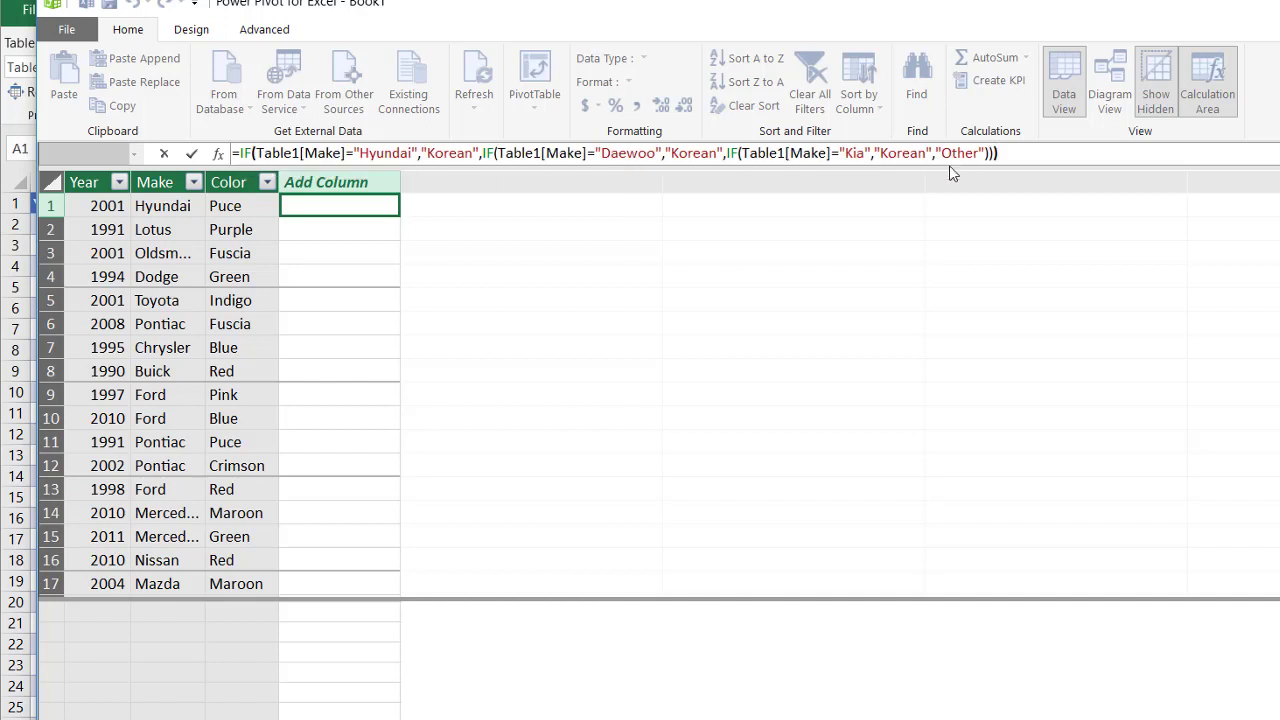
pyautogui.press('Return')
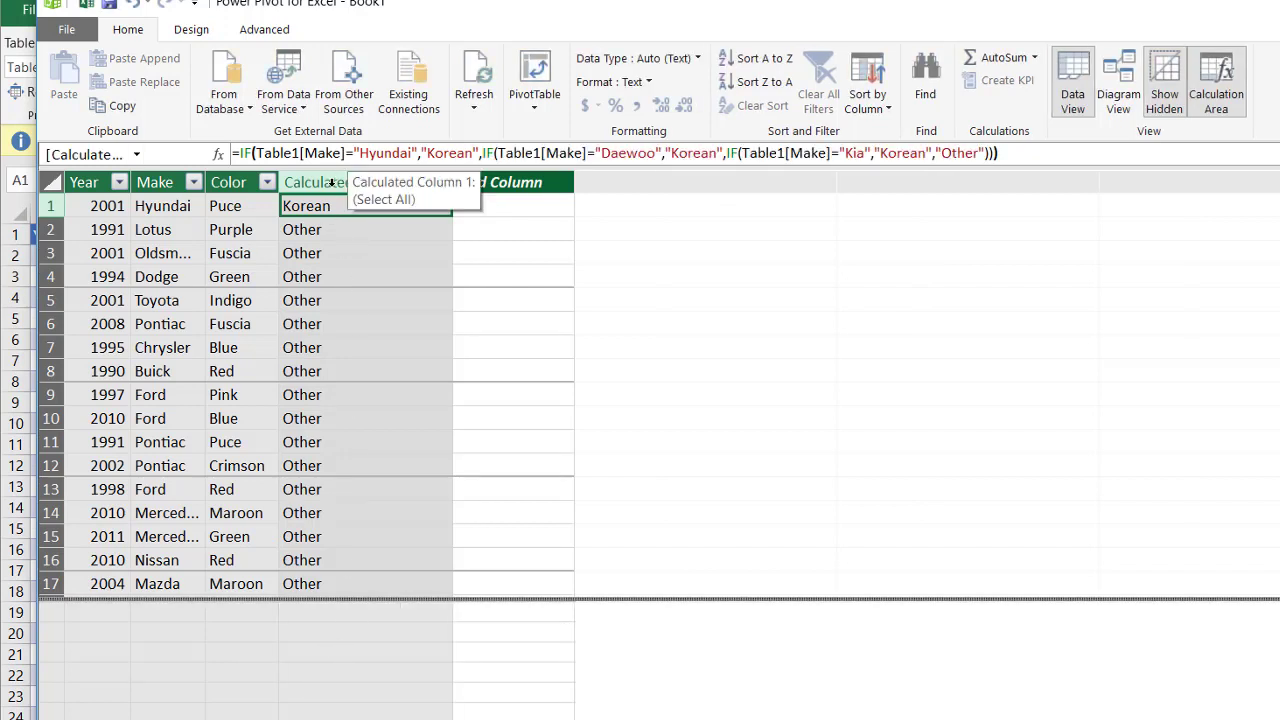
# Step: Rename Calculated Column 1 to 'Korean or Other IF'
pyautogui.doubleClick(328, 182)
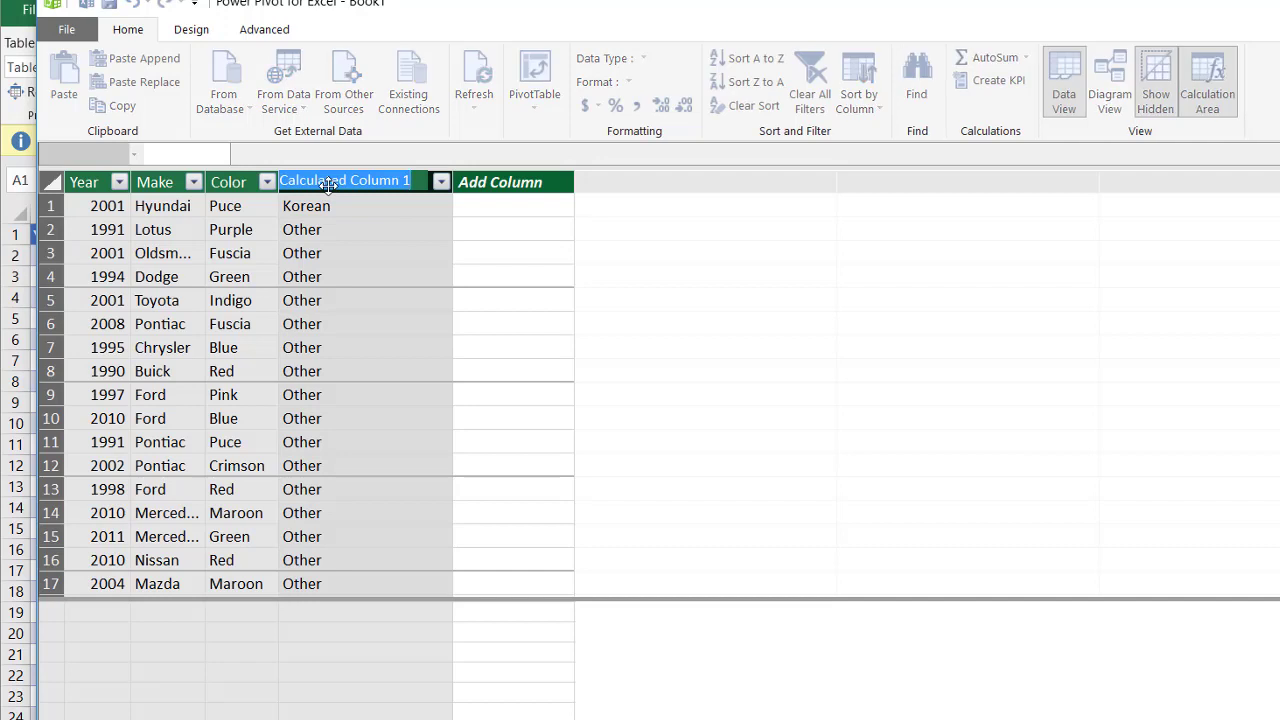
pyautogui.write('Korean')
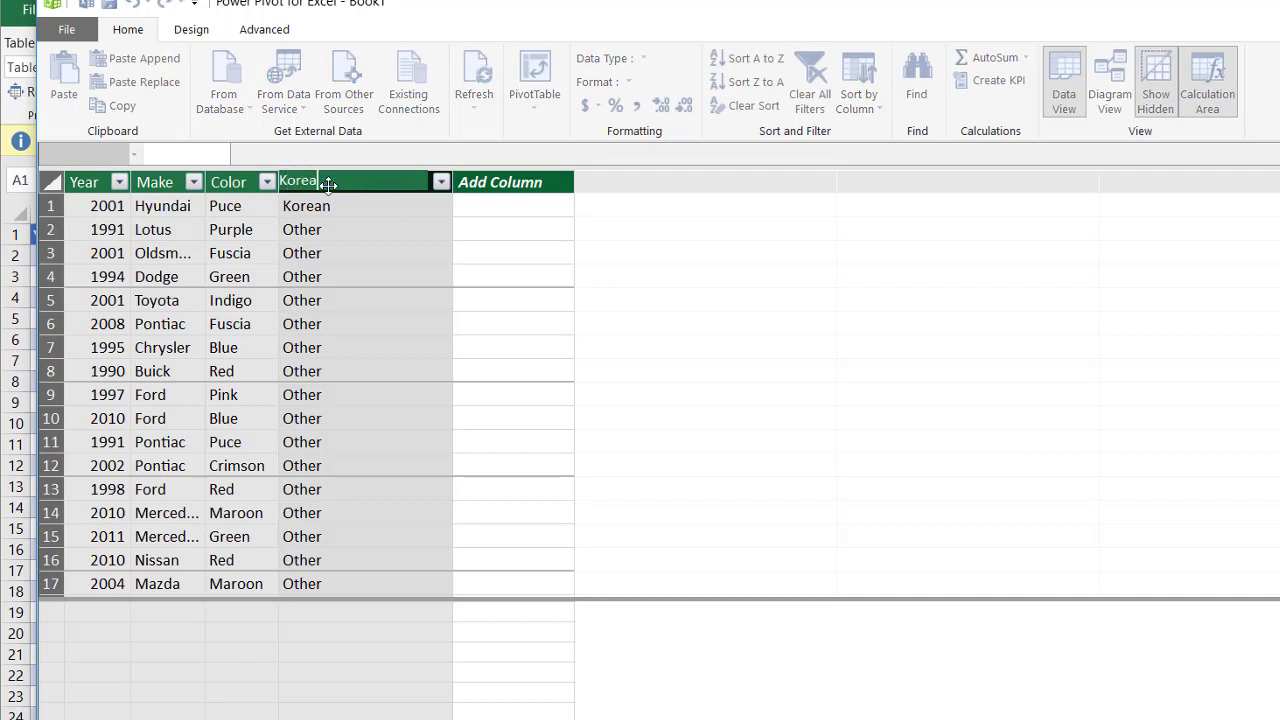
pyautogui.write(' or Other IF')
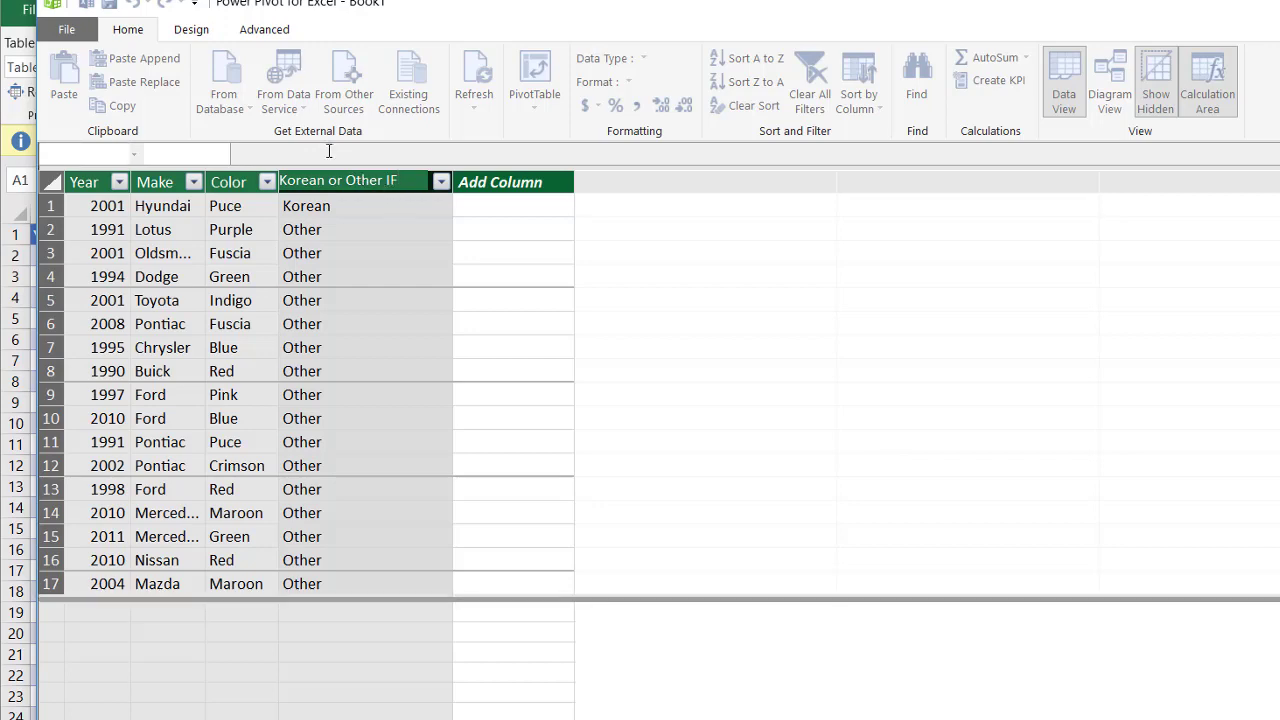
pyautogui.press('Return')
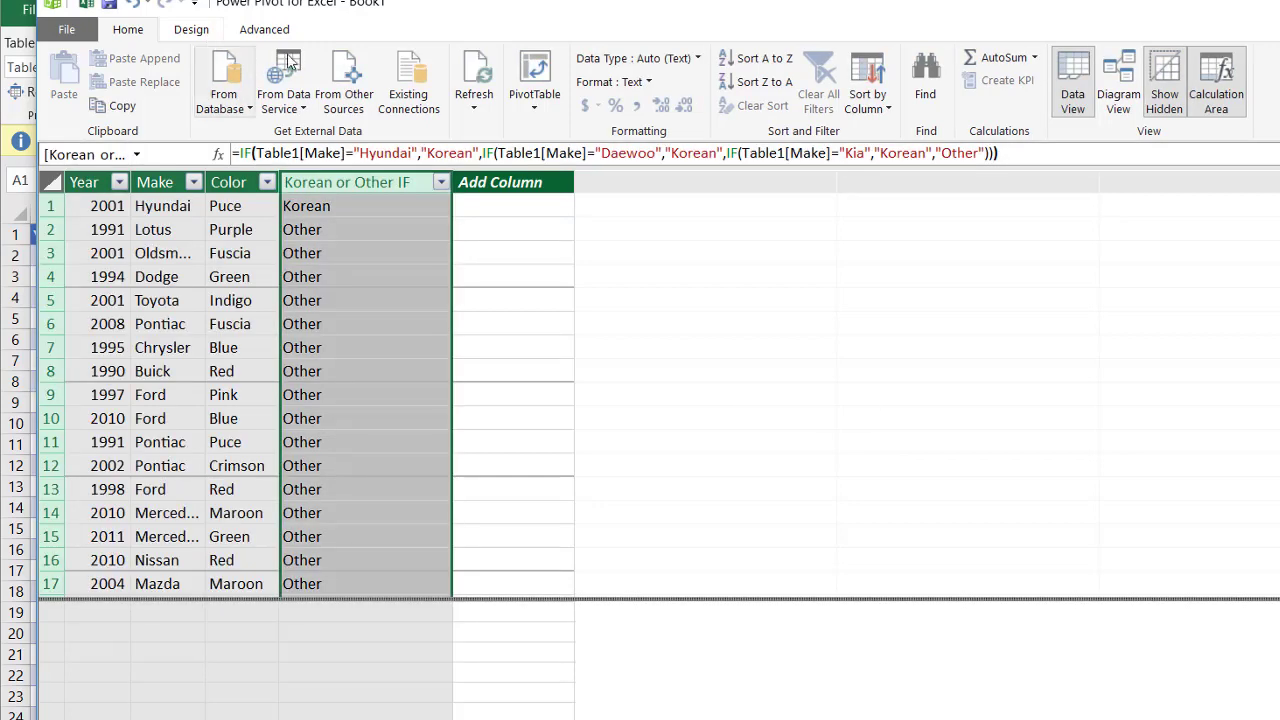
# Step: Create a data-model PivotTable on the existing worksheet at cell G5 of Sheet2
pyautogui.click(537, 75)
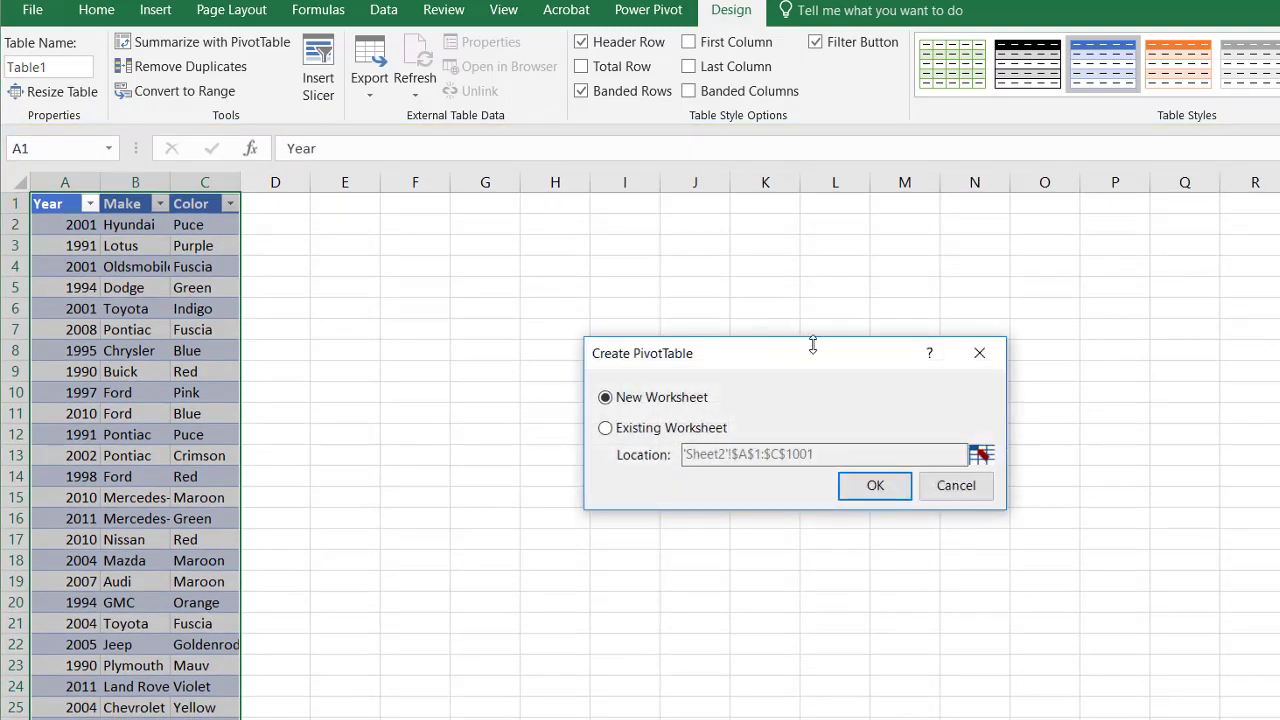
pyautogui.click(606, 428)
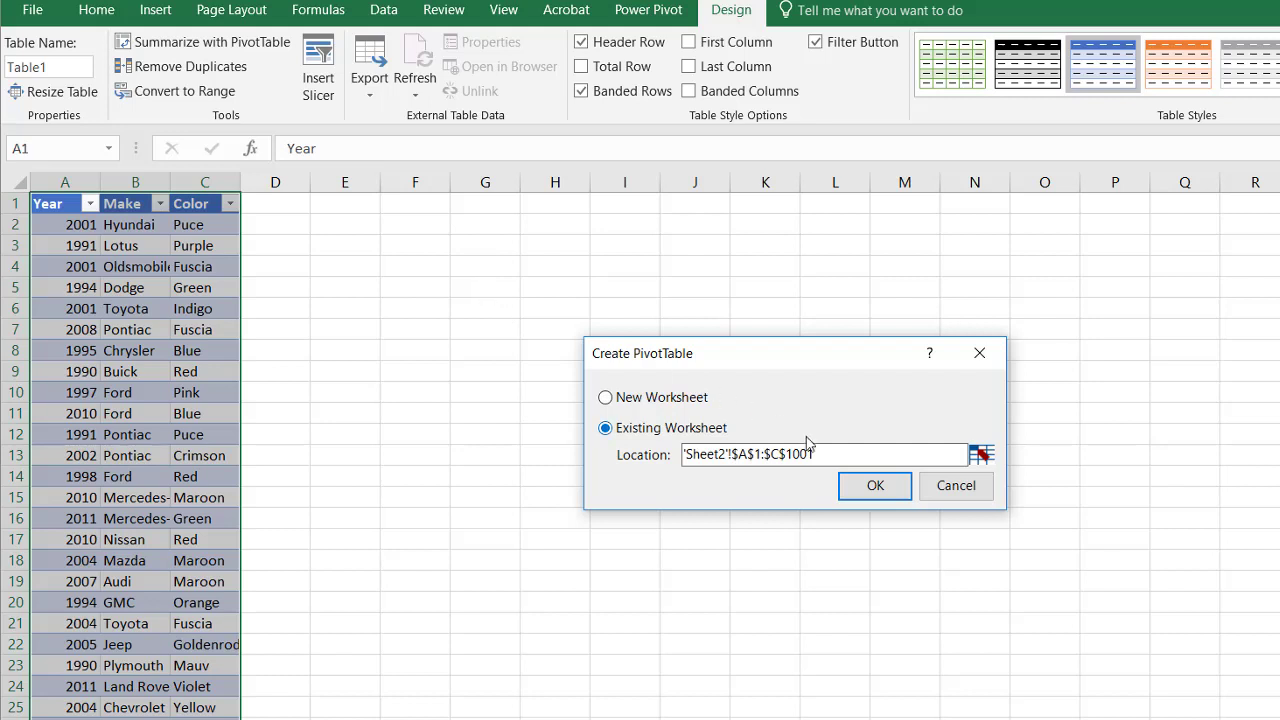
pyautogui.click(981, 455)
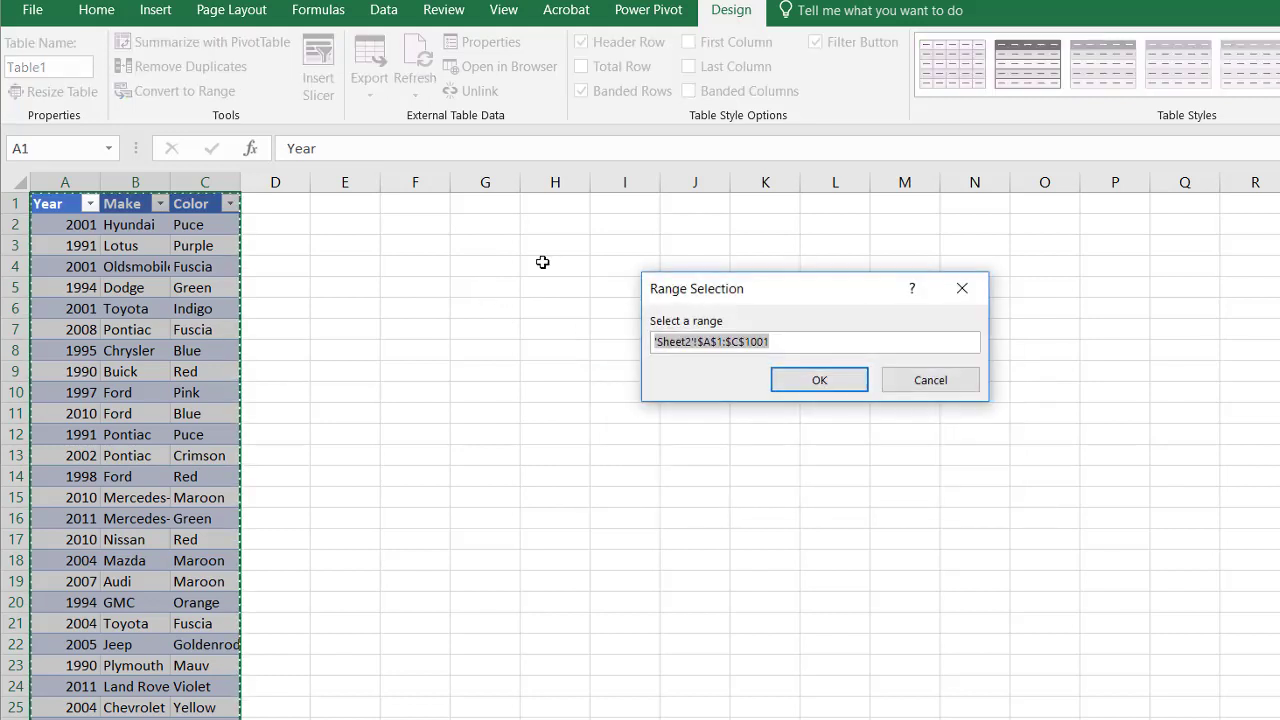
pyautogui.click(475, 284)
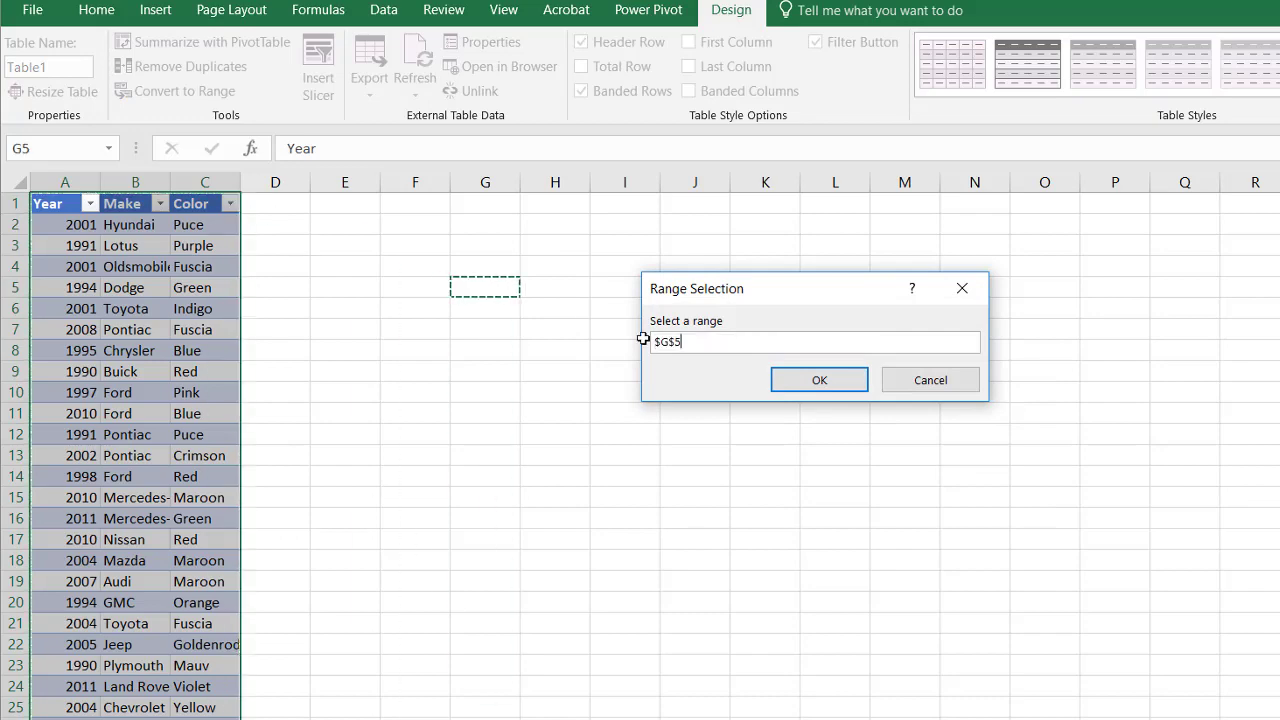
pyautogui.click(815, 386)
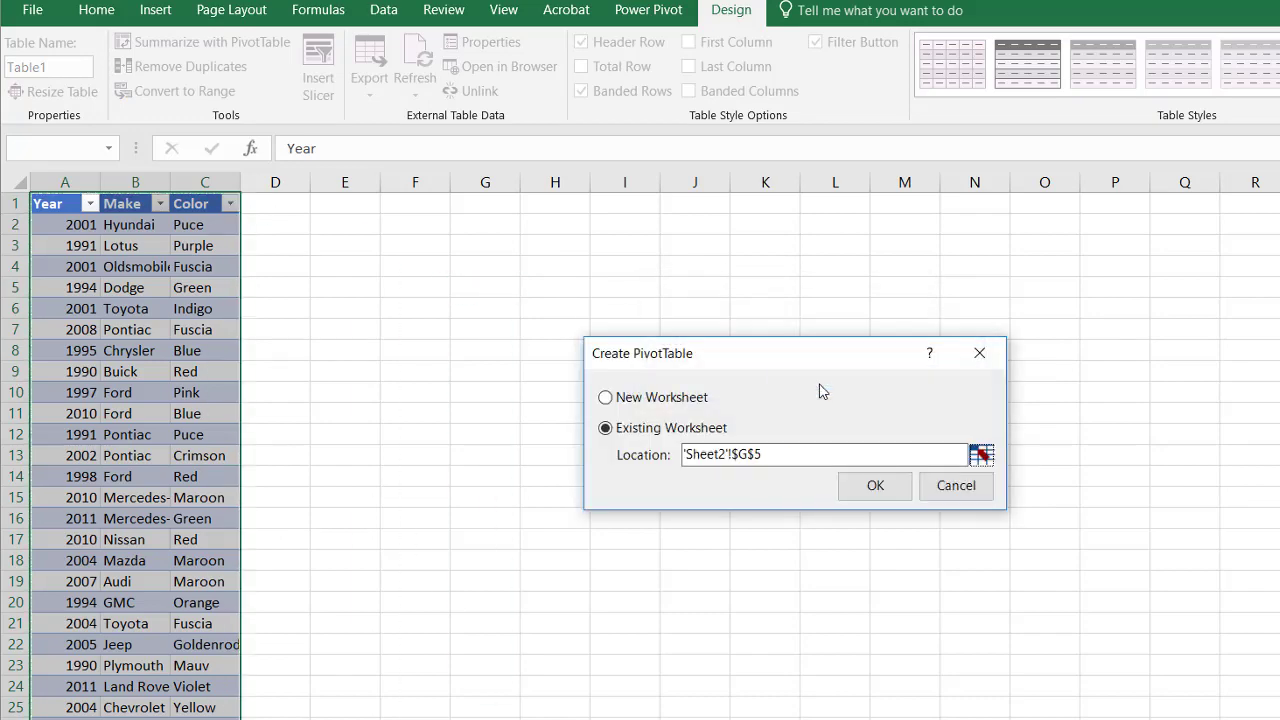
pyautogui.click(875, 485)
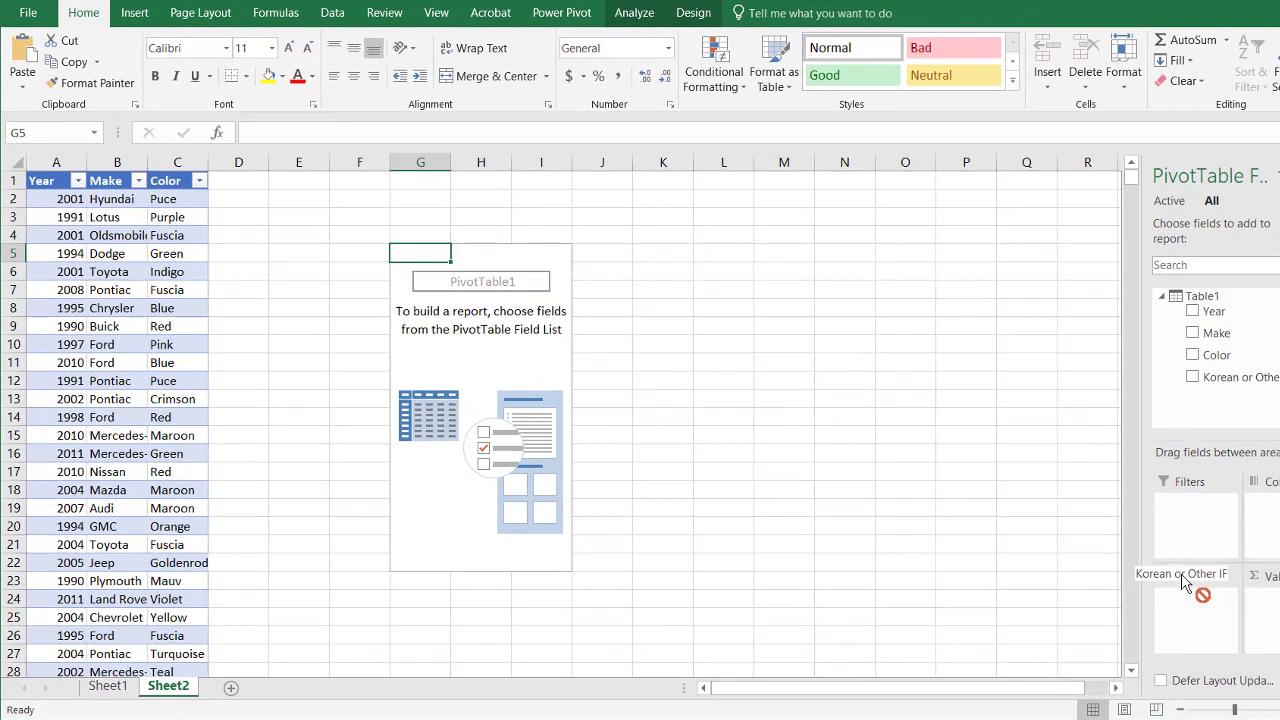
# Step: Put Korean or Other IF in Rows and Count of Make in Values (Korean 36, Other 964)
pyautogui.moveTo(1203, 591); pyautogui.dragTo(1195, 625)
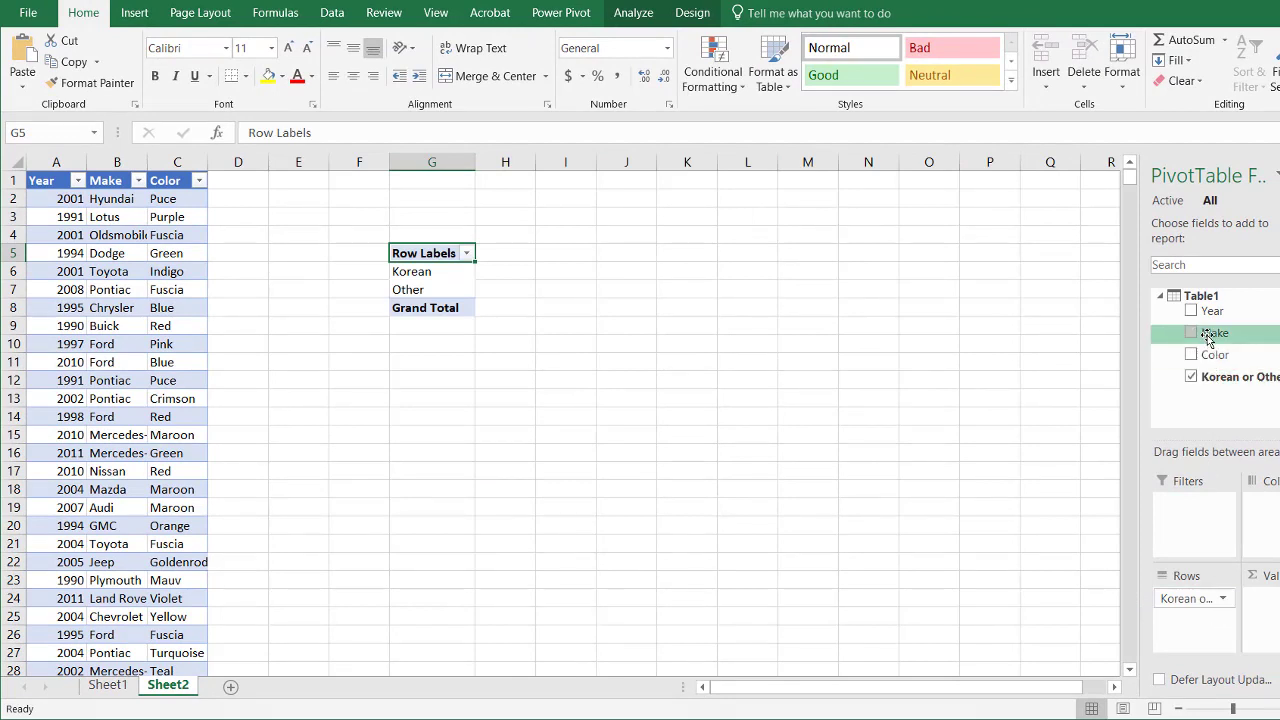
pyautogui.moveTo(1210, 335); pyautogui.dragTo(1272, 606)
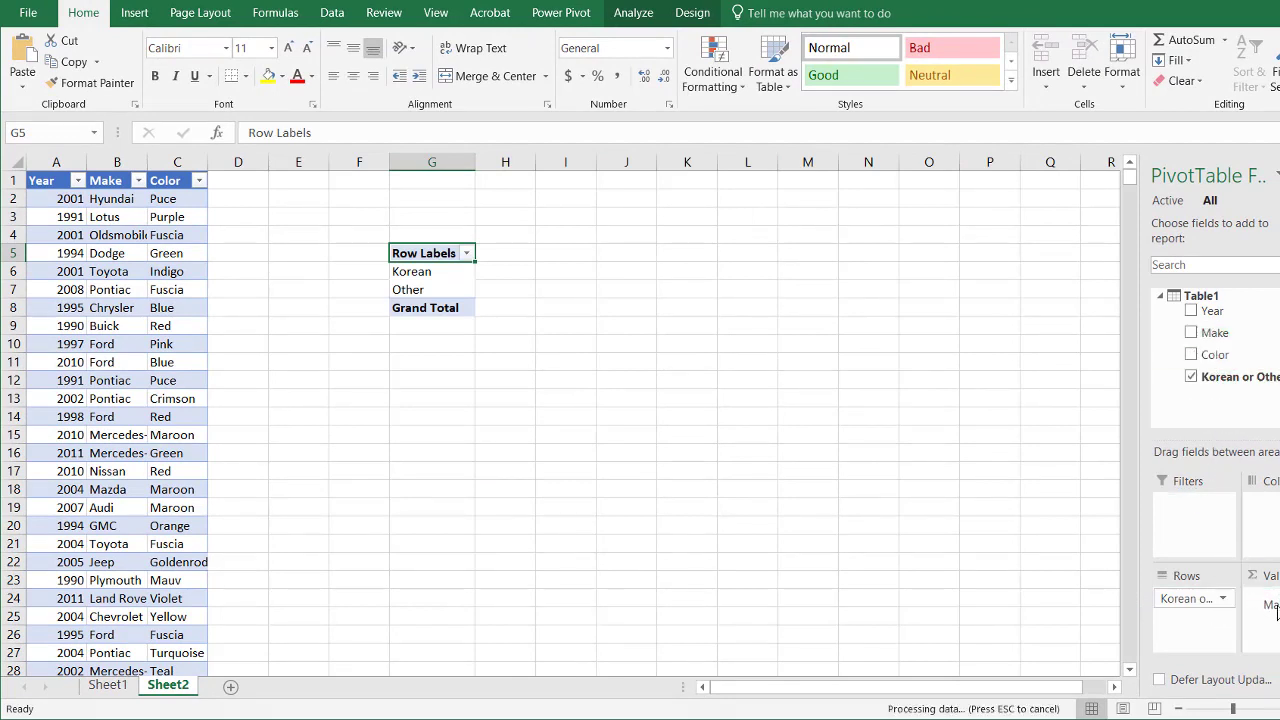
pyautogui.click(562, 271)
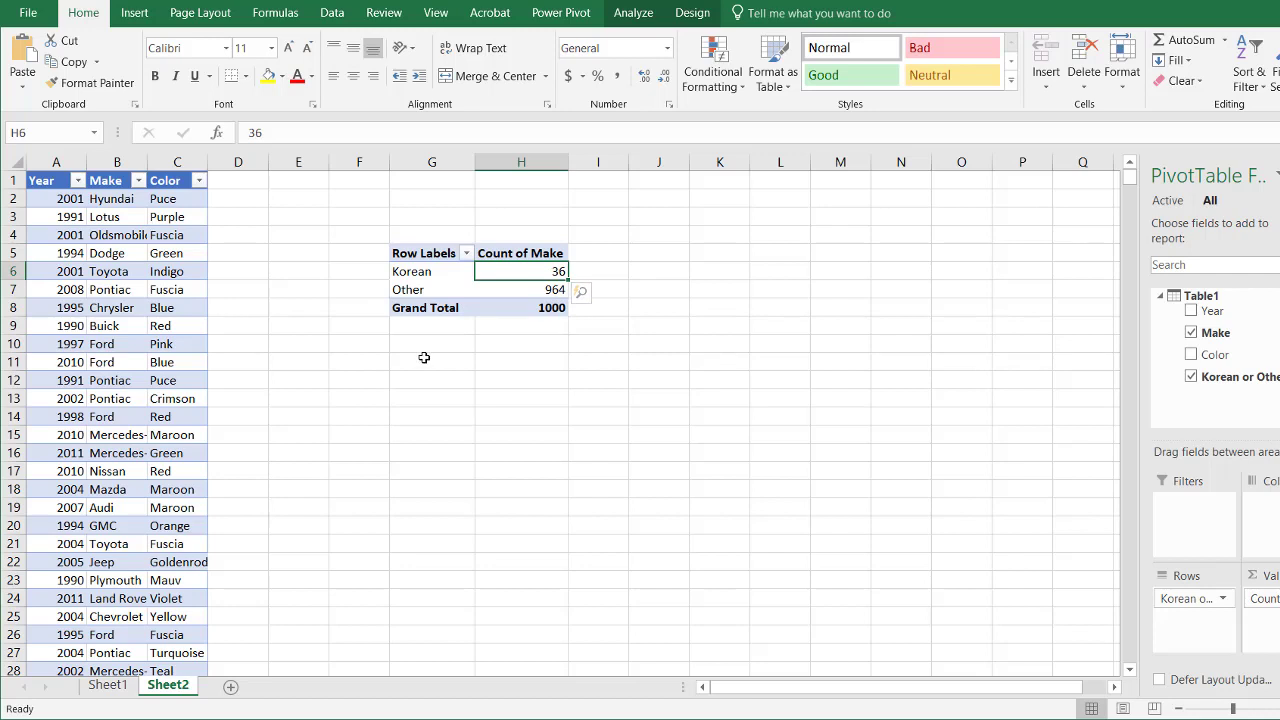
pyautogui.hotkey('alt', 'j')
pyautogui.press('t')
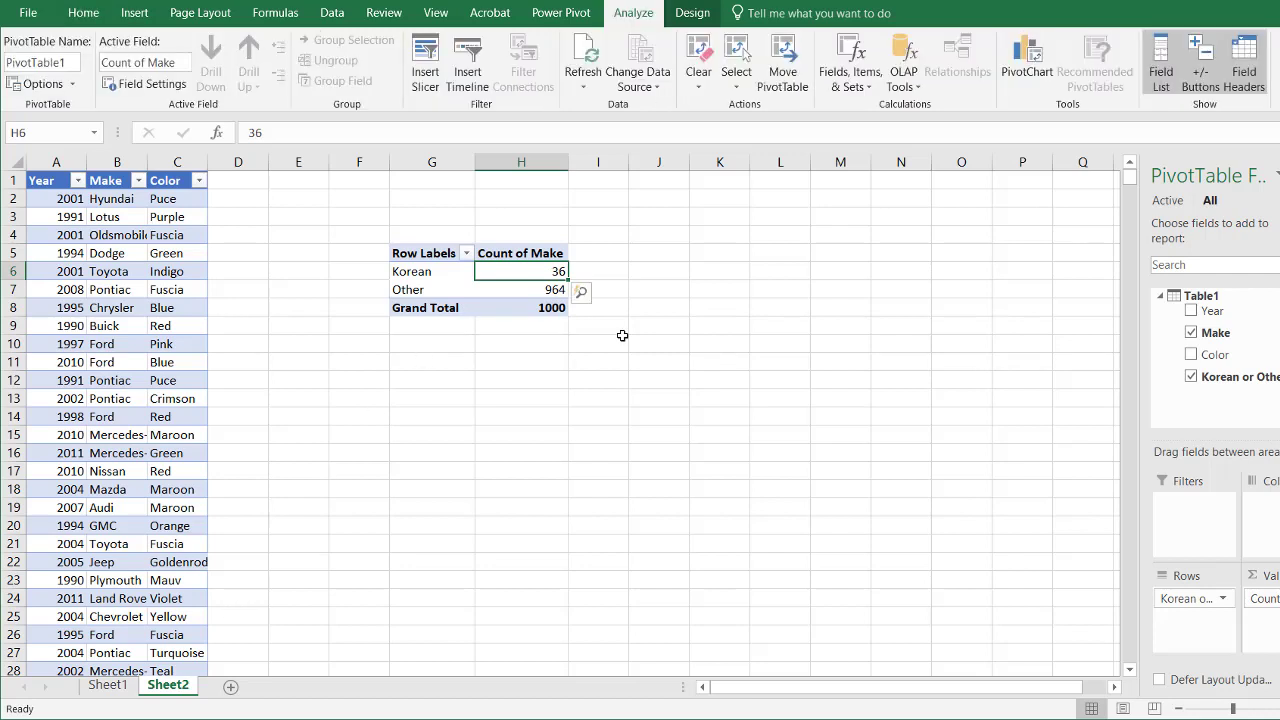
# Step: Reopen the Power Pivot window via Manage and select Table1's empty Add Column cell
pyautogui.click(565, 12)
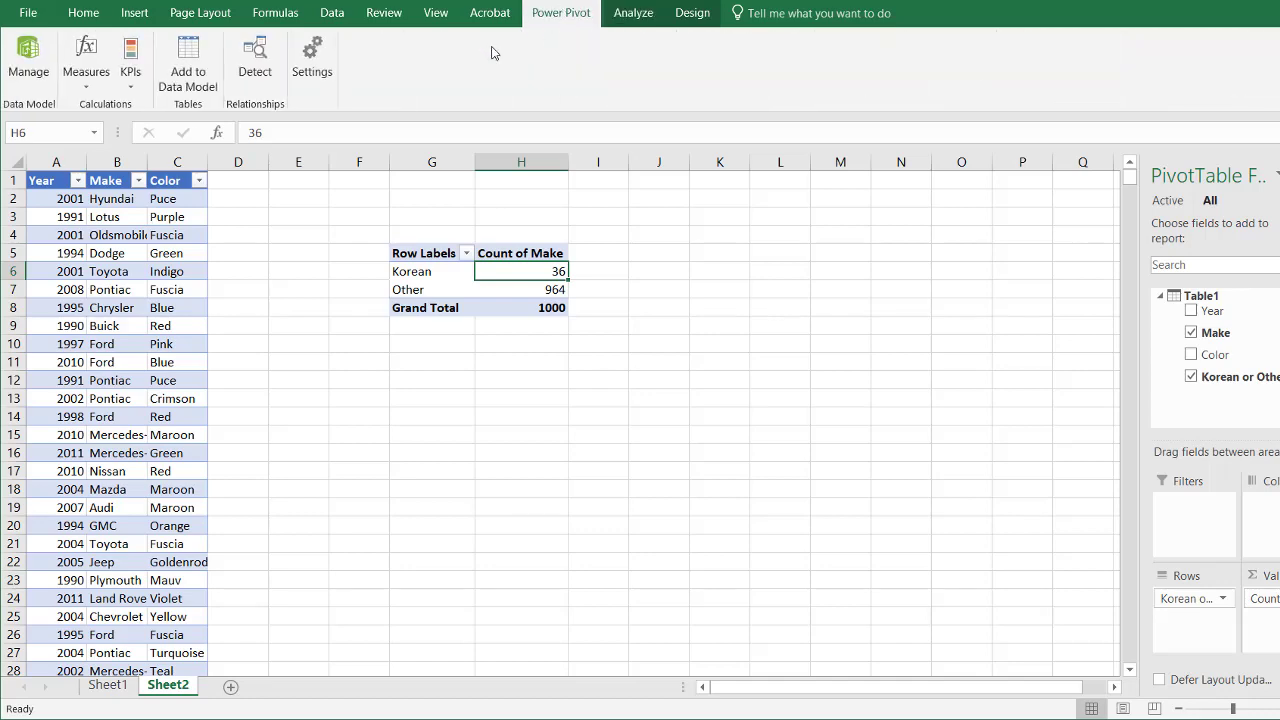
pyautogui.click(28, 60)
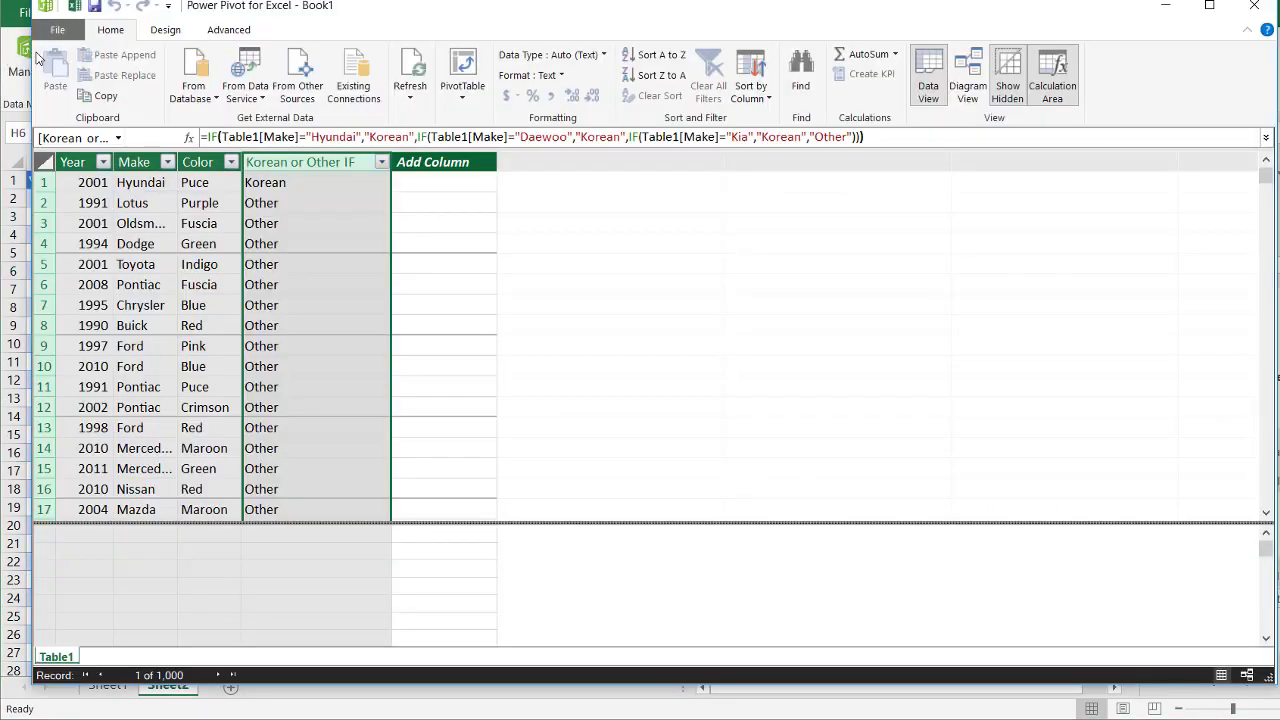
pyautogui.click(424, 181)
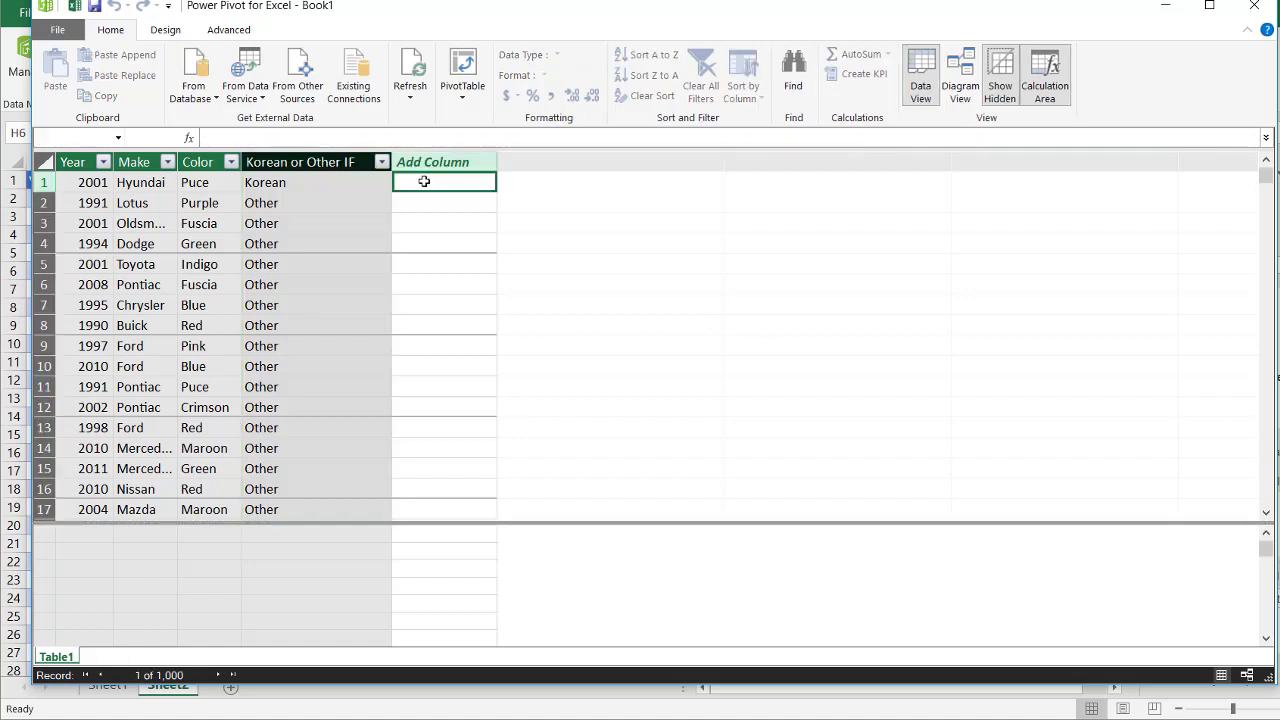
# Step: Type 'Korean or Other SWITCH:=sw' into the Power Pivot formula bar
pyautogui.click(312, 133)
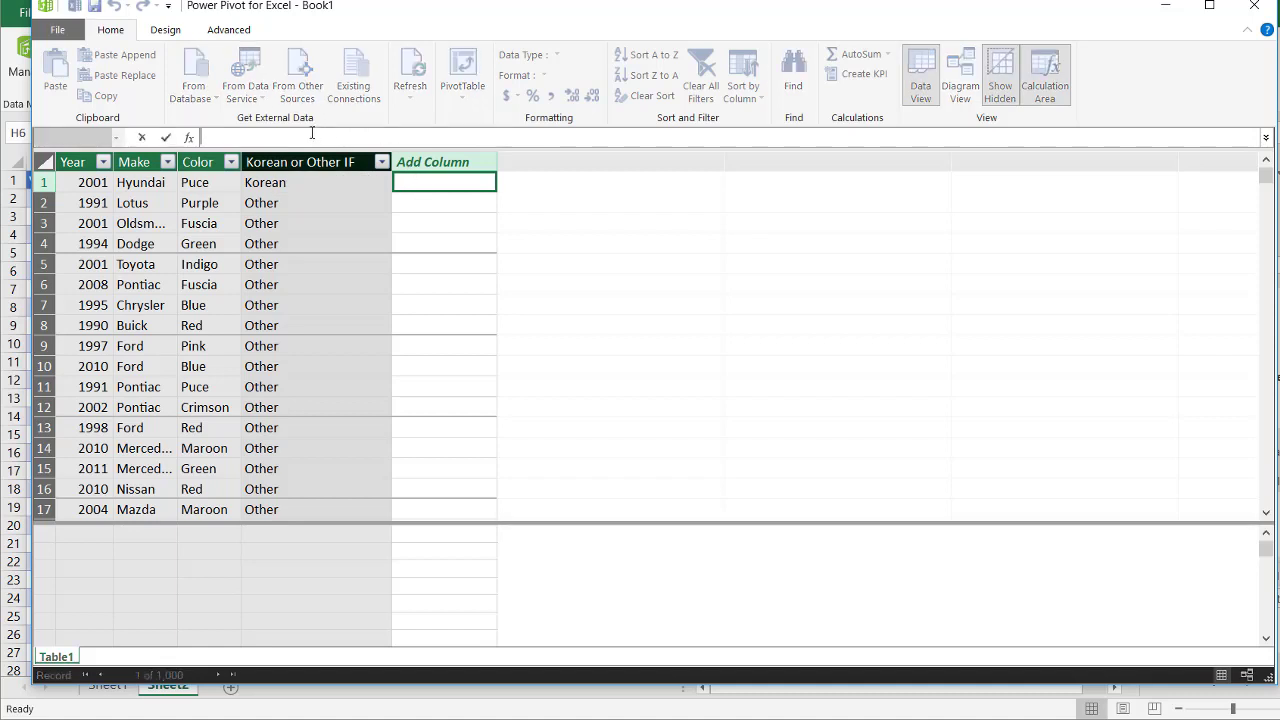
pyautogui.write('Korean or OTh')
pyautogui.press('BackSpace')
pyautogui.write('ther')
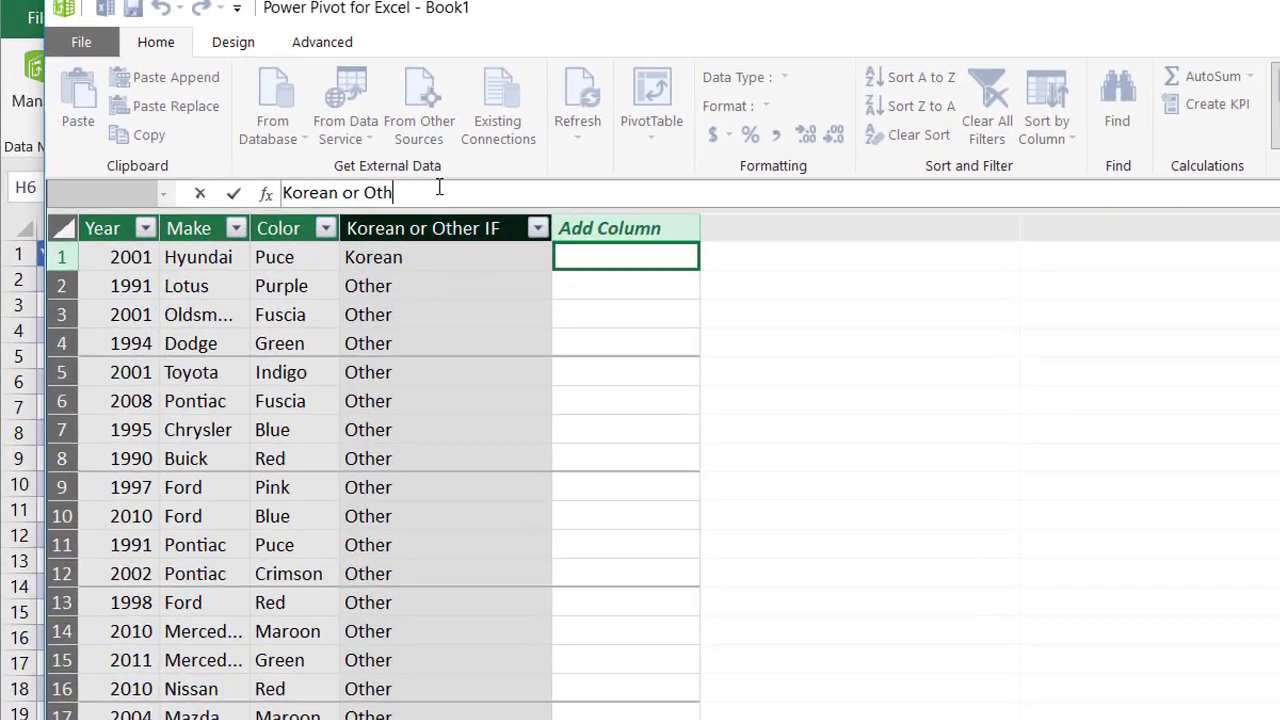
pyautogui.write(' SWITCH')
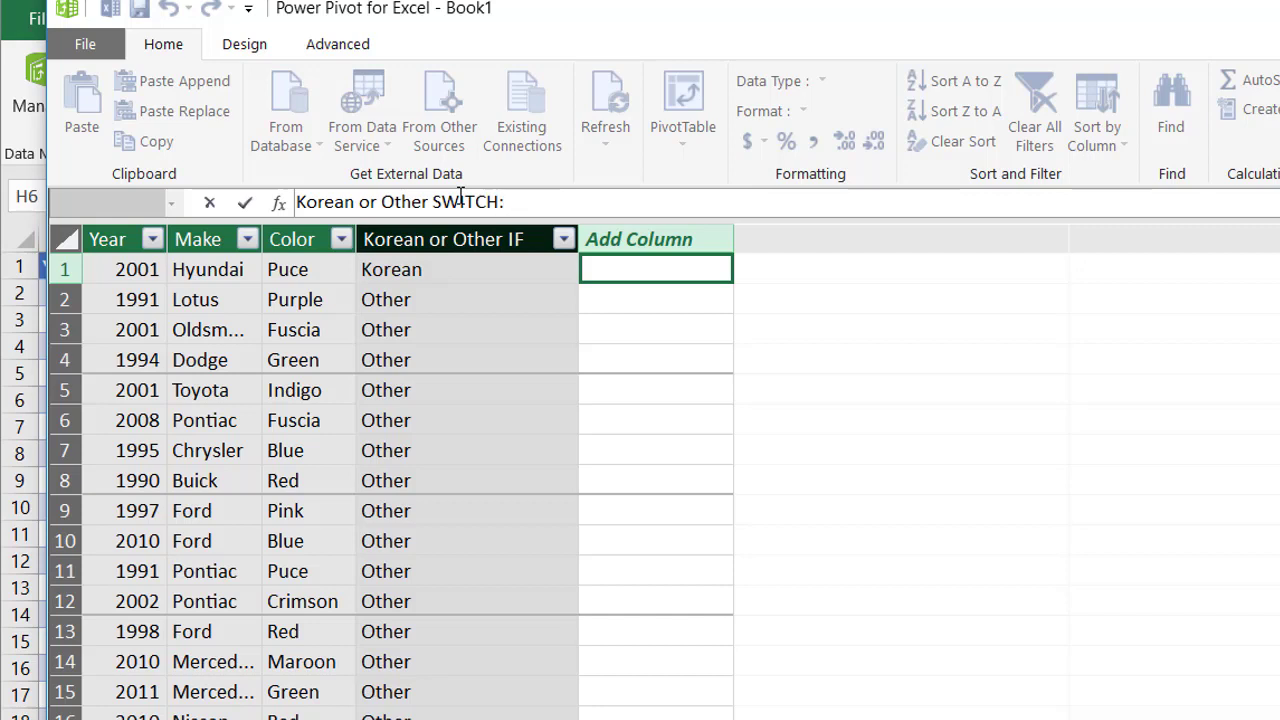
pyautogui.write(':=')
pyautogui.write('sw')
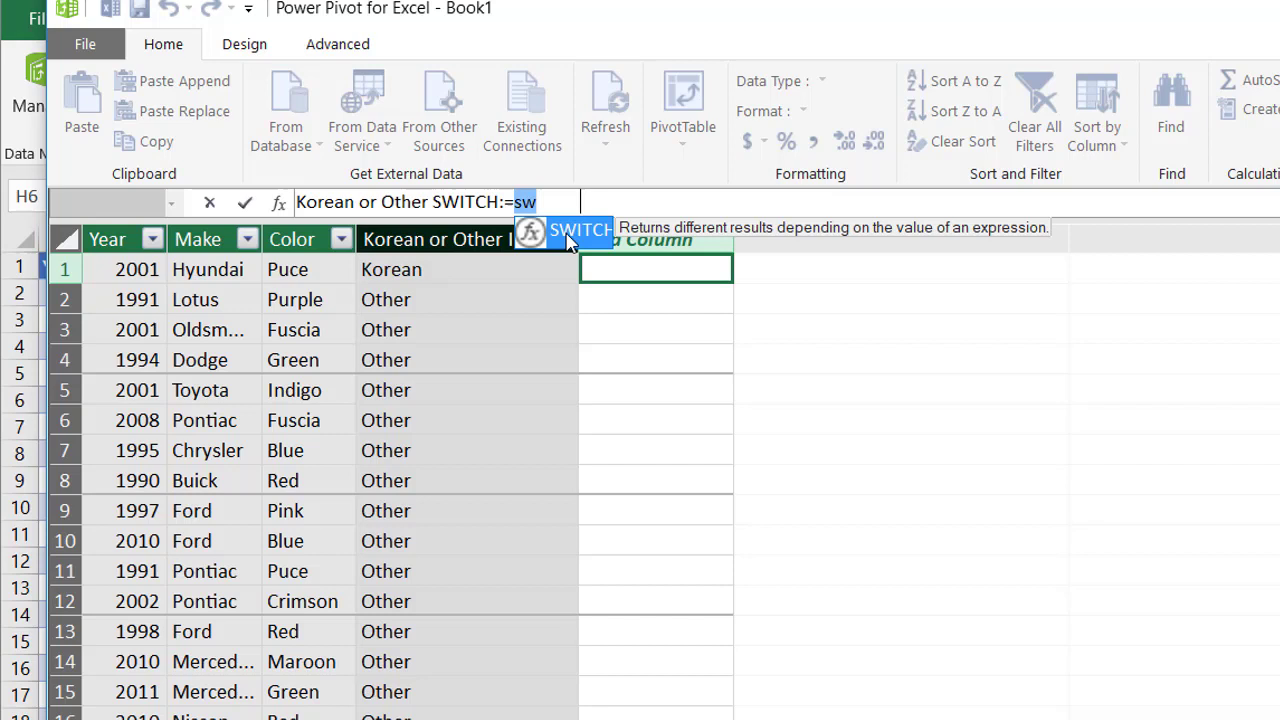
# Step: Finish SWITCH on Table1[Make] mapping Hyundai, Daewoo, Kia to Korean, else Other, and commit
pyautogui.doubleClick(570, 232)
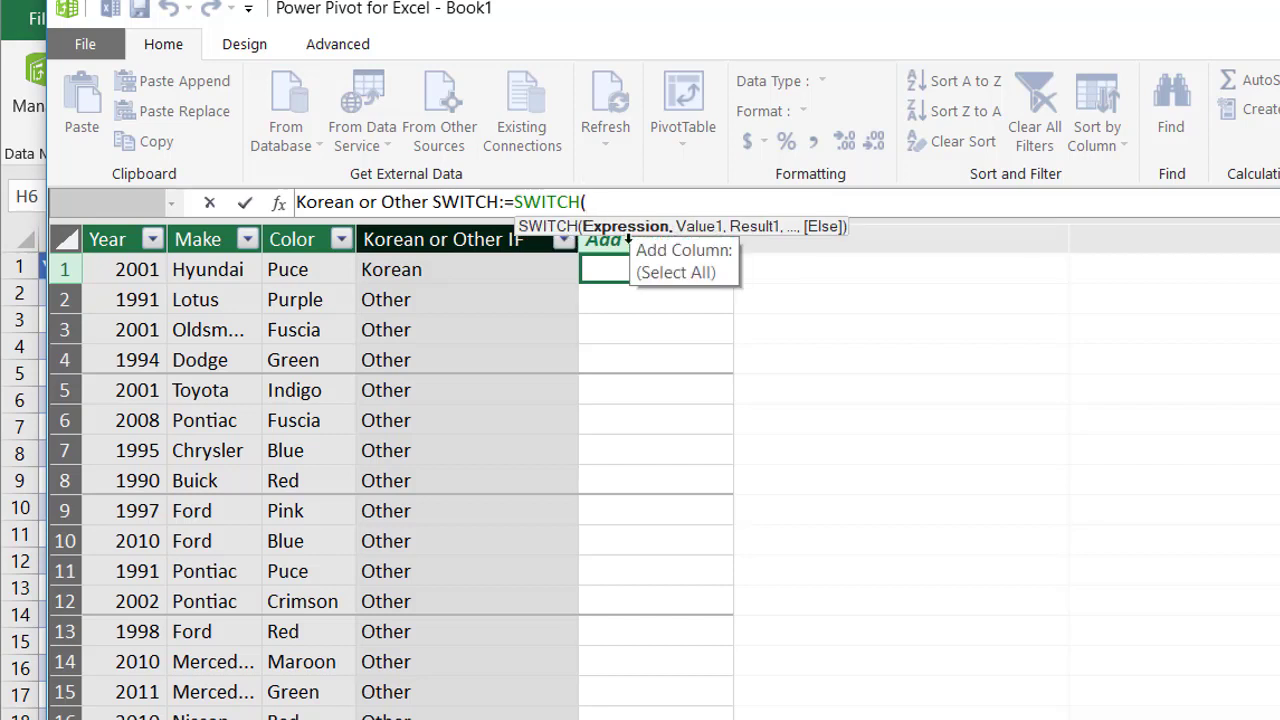
pyautogui.write('Table1')
pyautogui.click(212, 272)
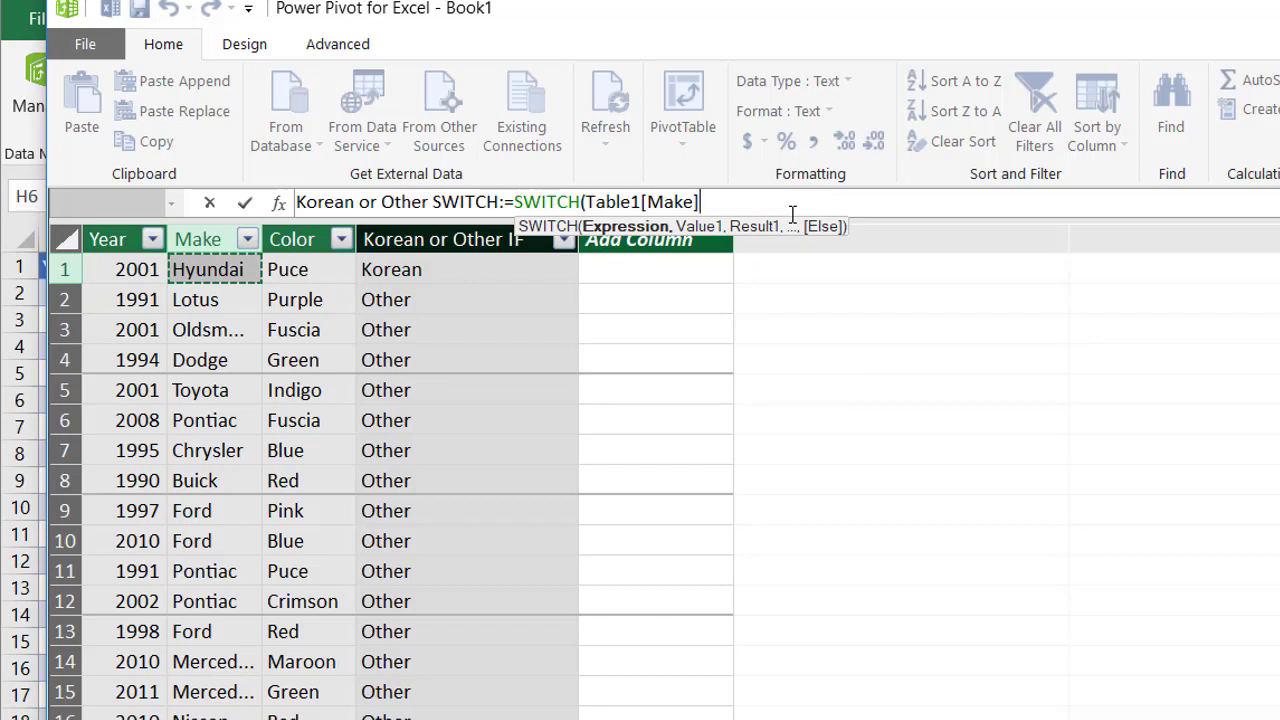
pyautogui.write(',')
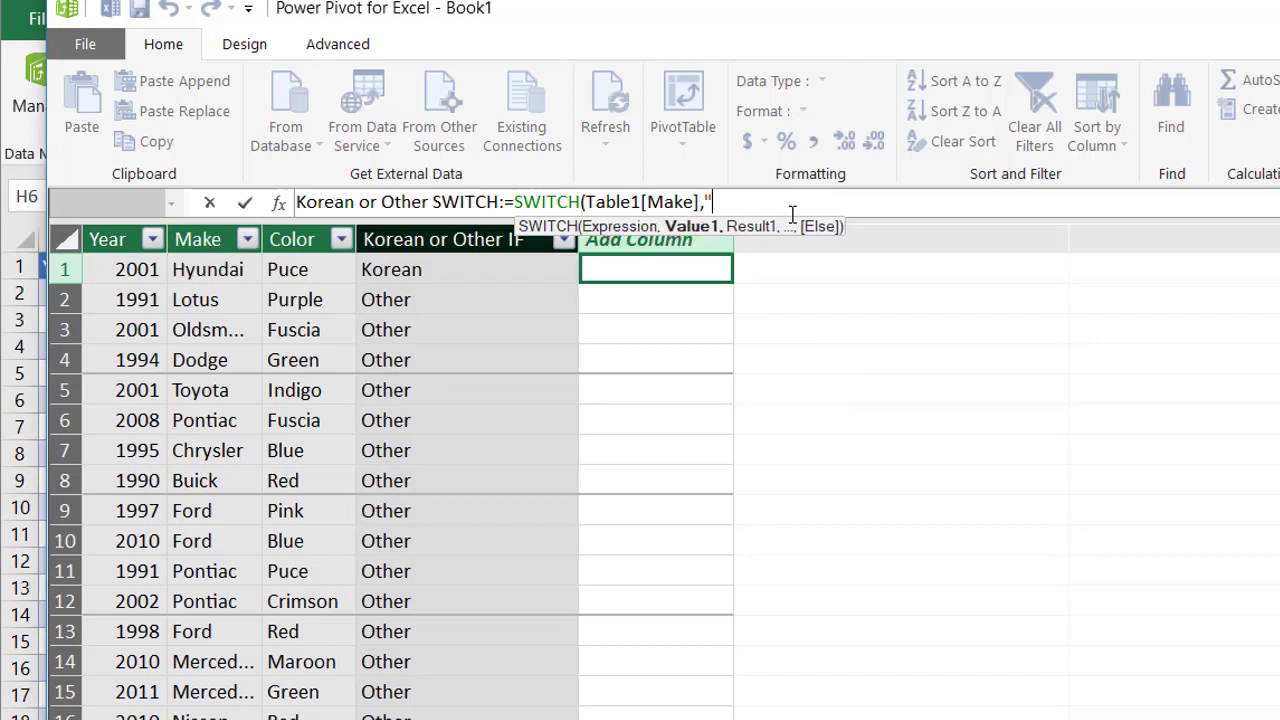
pyautogui.write('"')
pyautogui.write('Hu')
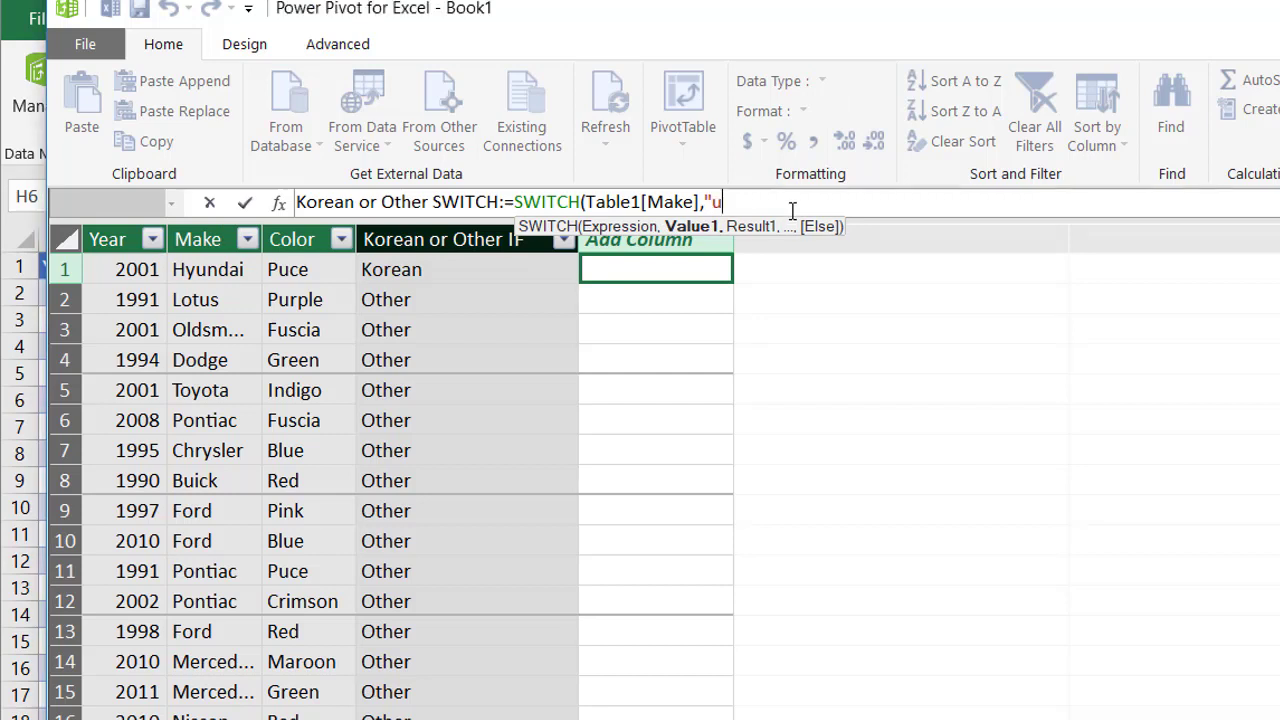
pyautogui.write('yundai","K')
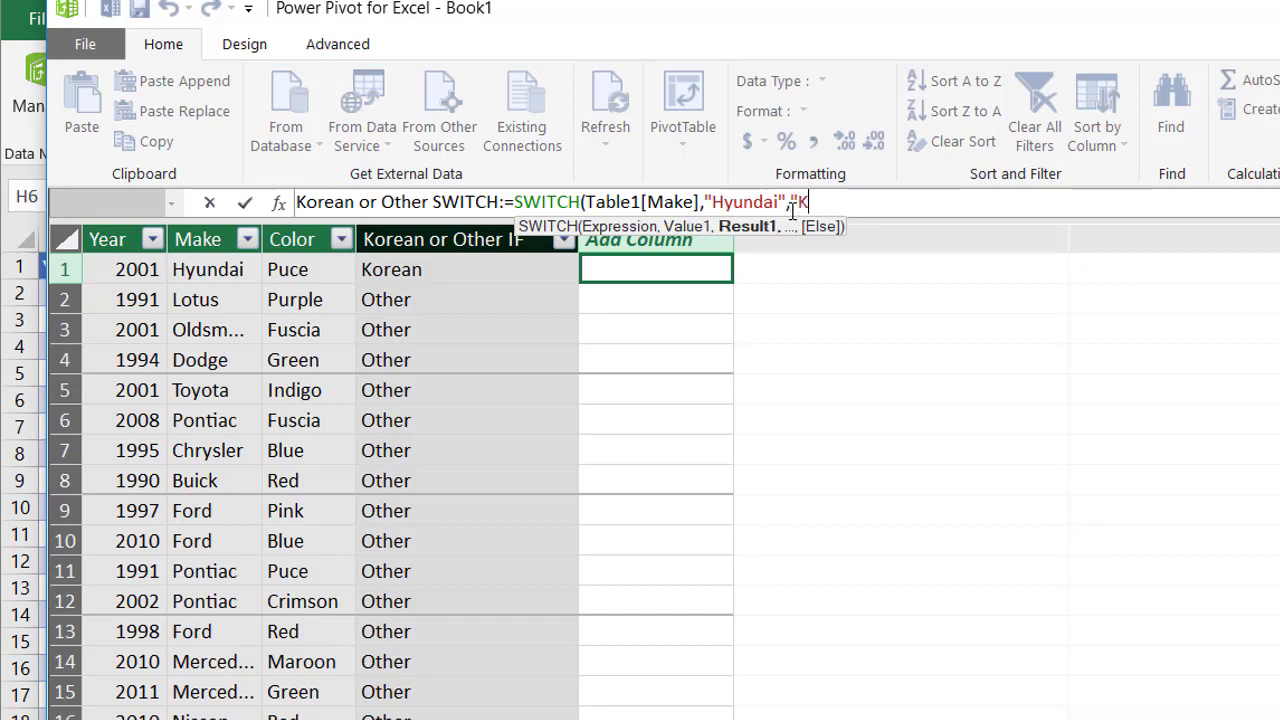
pyautogui.write('orea ",')
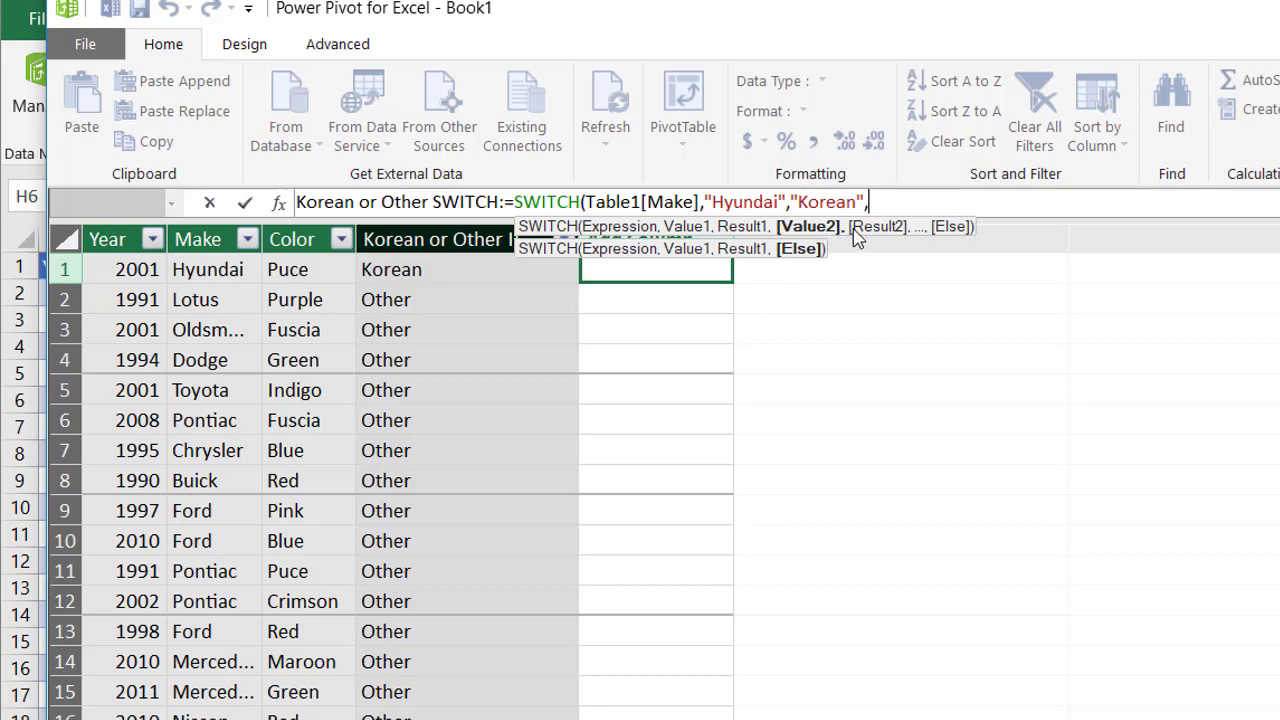
pyautogui.write('"Daewoo"')
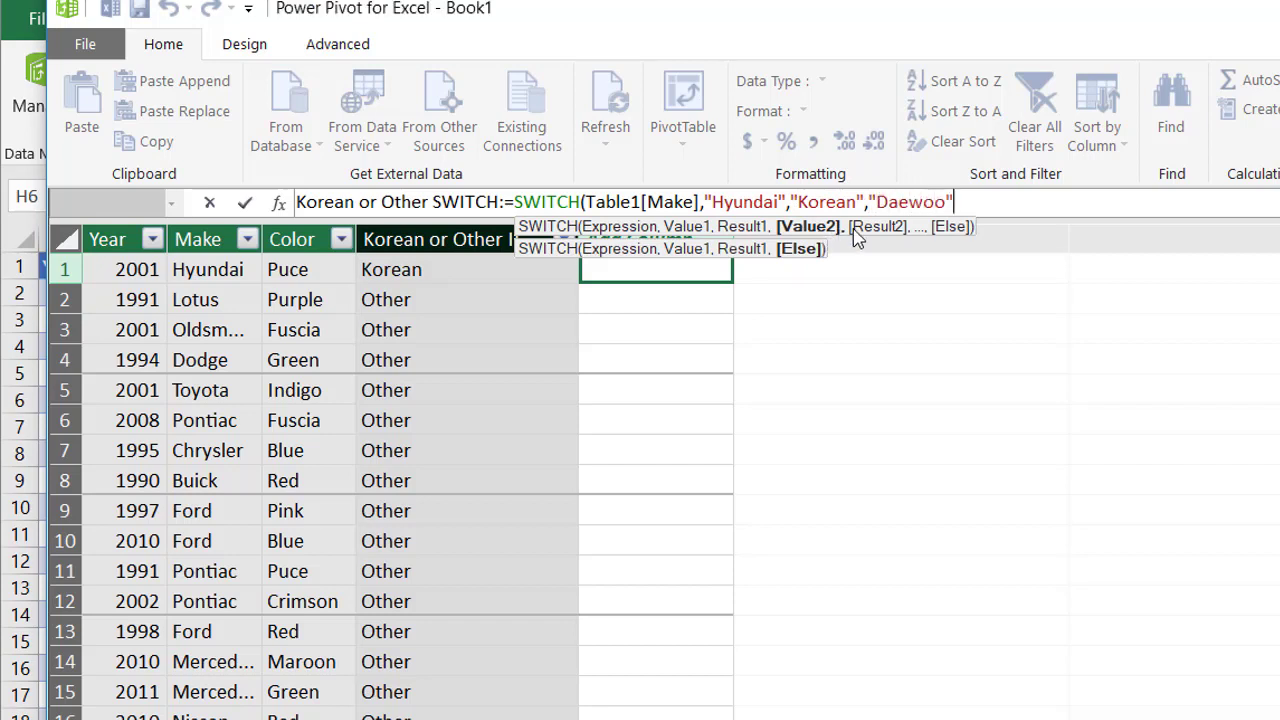
pyautogui.write(',"Korean')
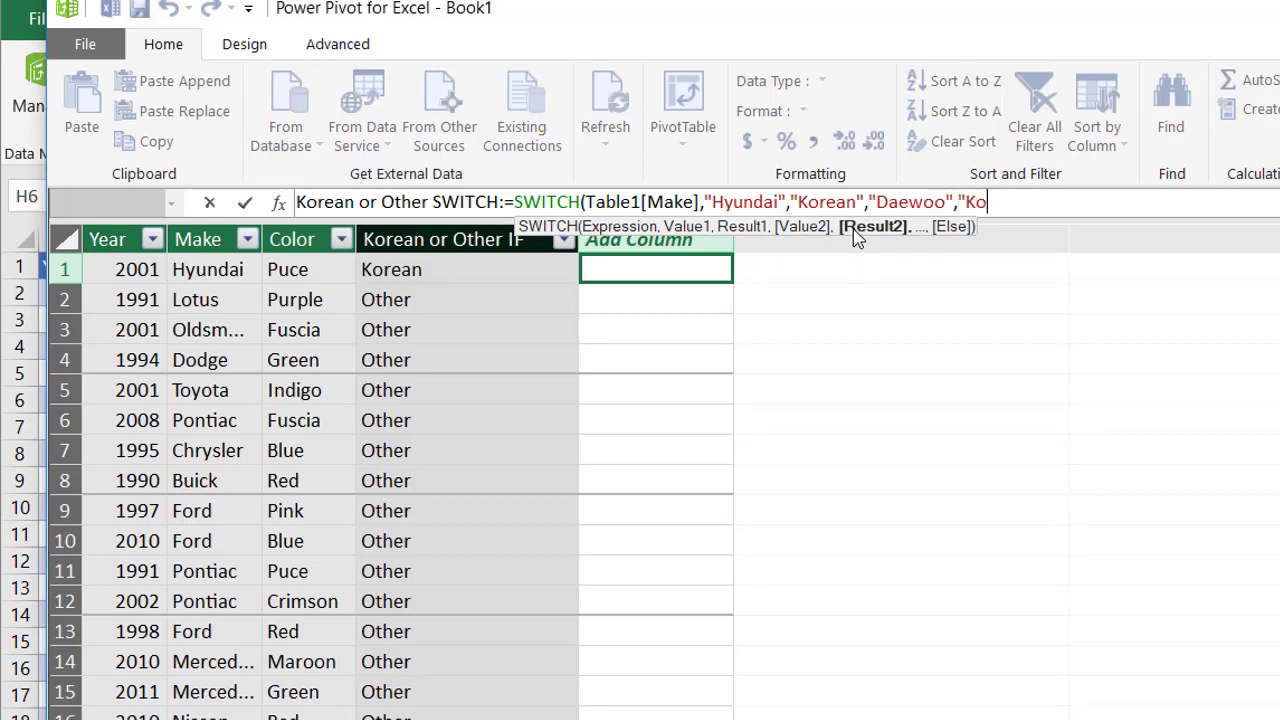
pyautogui.write('",')
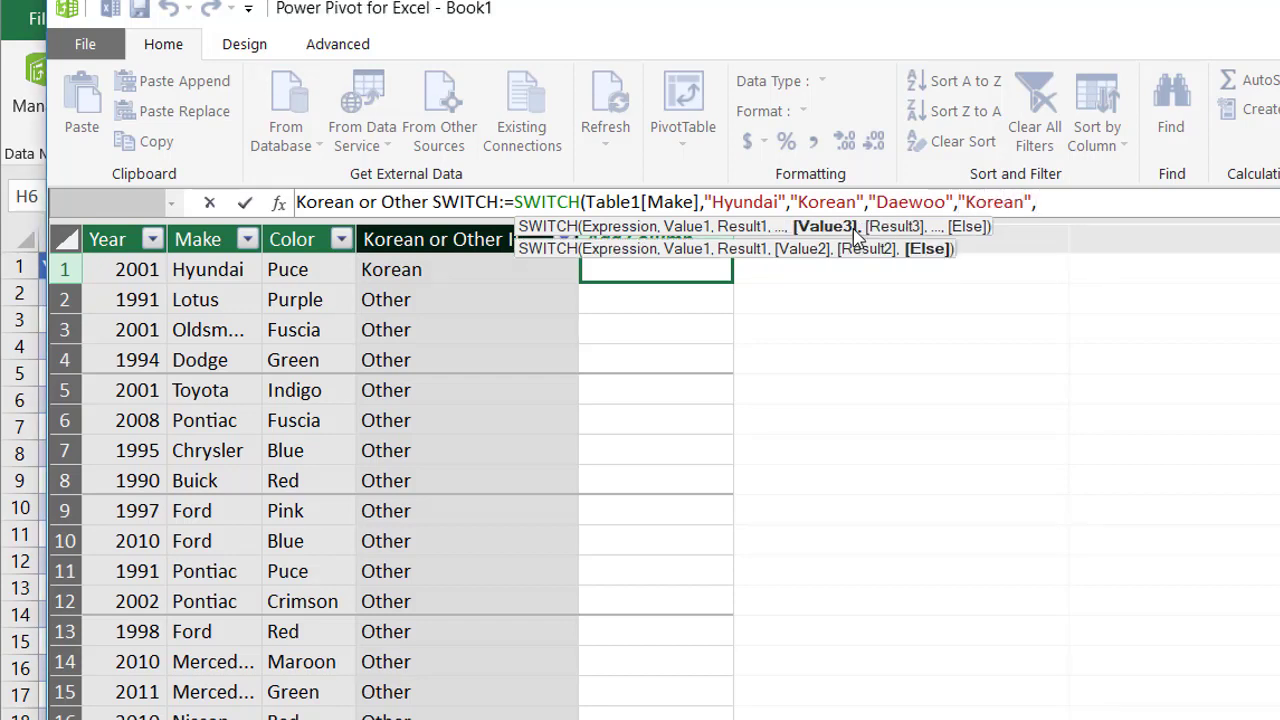
pyautogui.write('"Kia",')
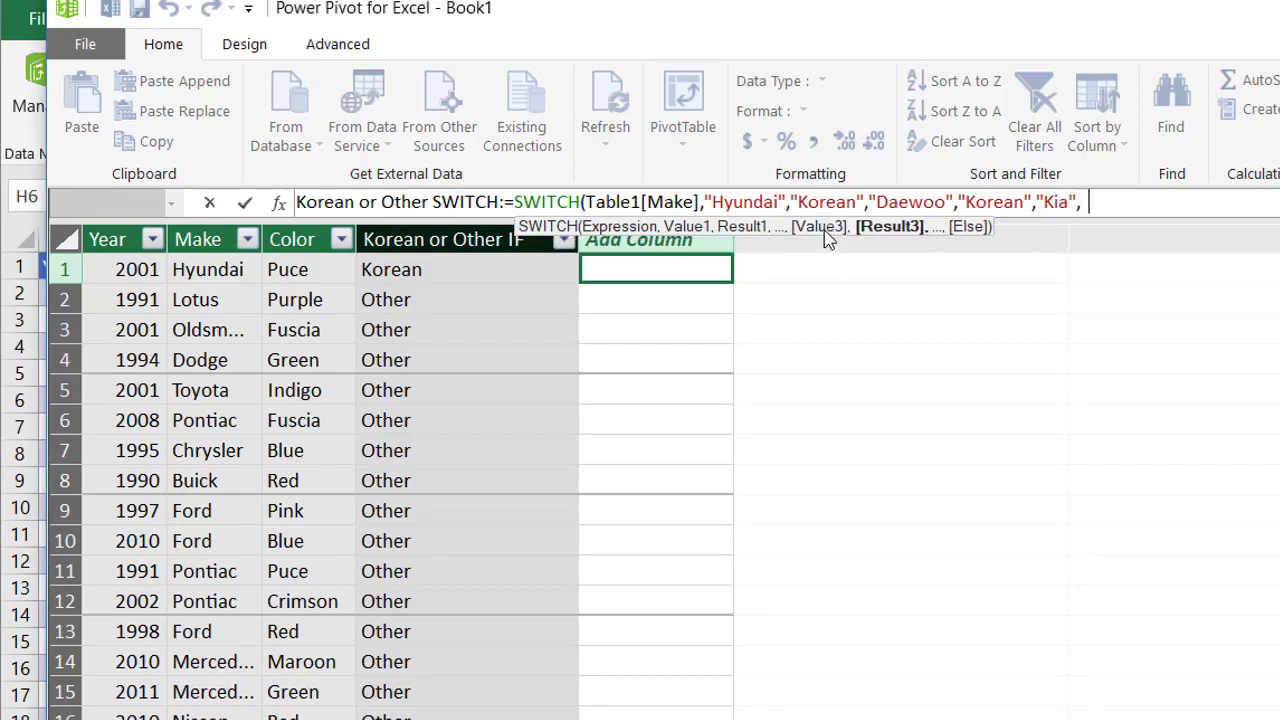
pyautogui.write('"Korean",')
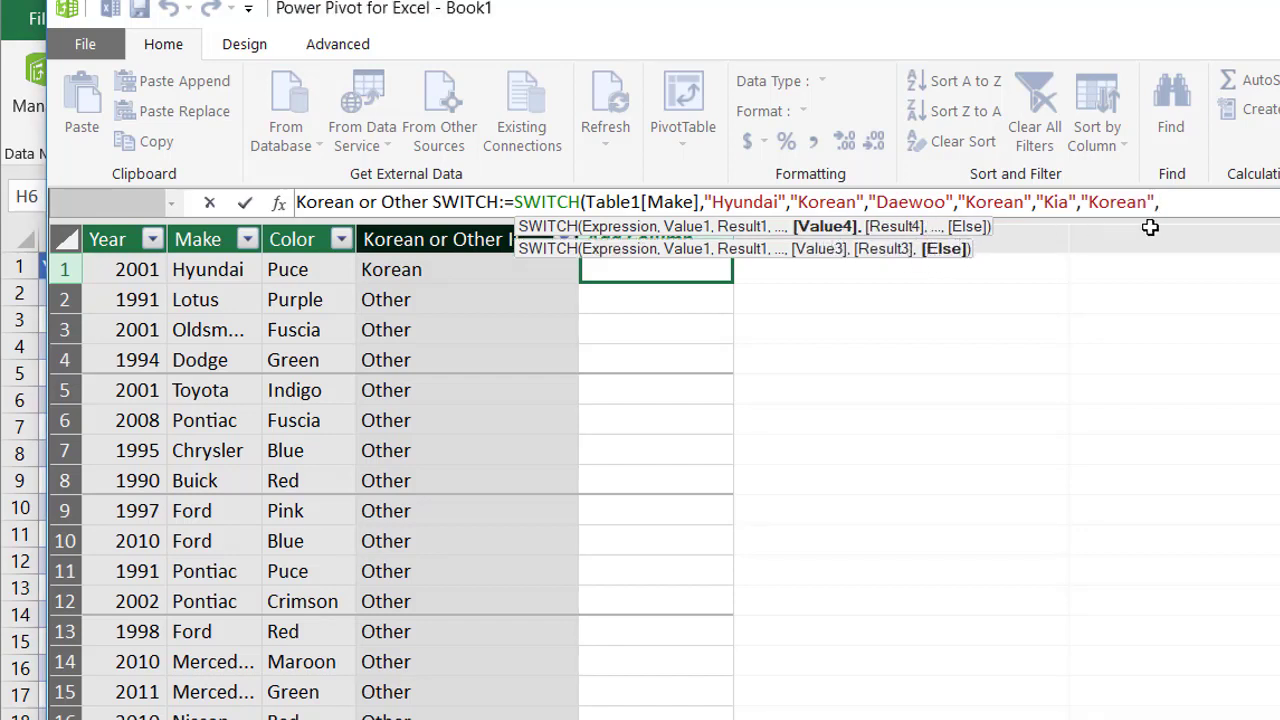
pyautogui.write('"Other")')
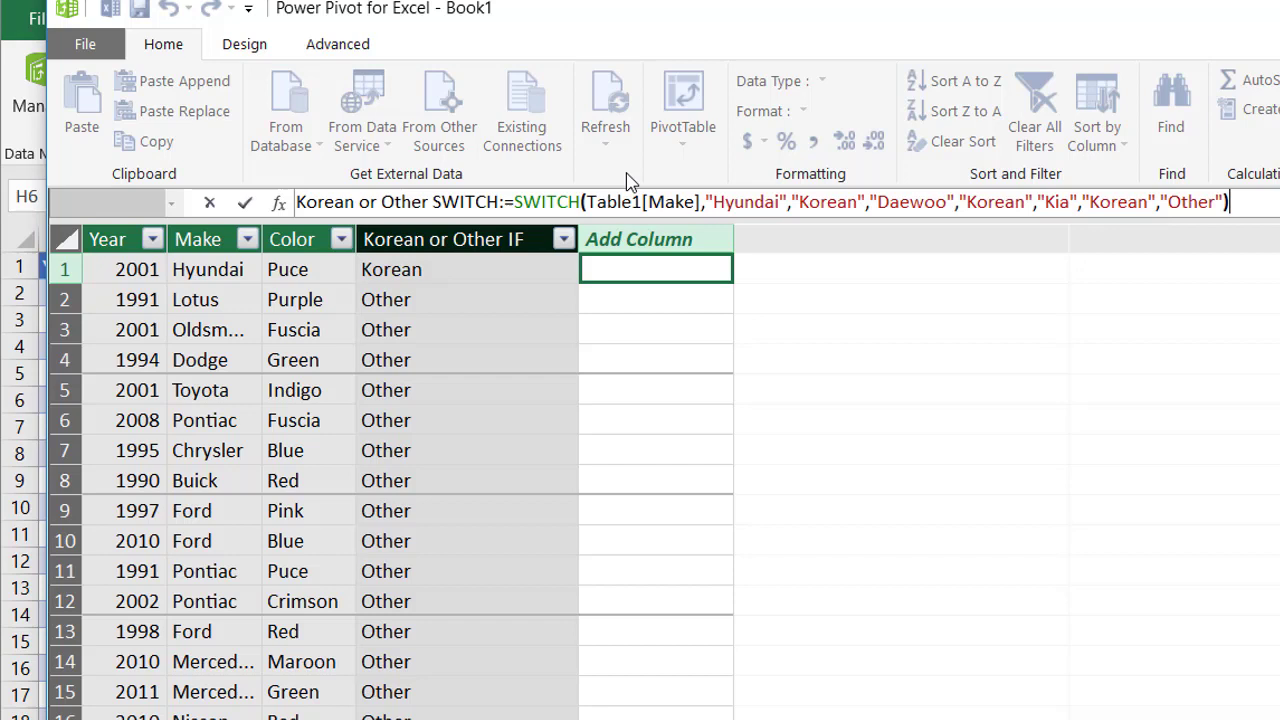
pyautogui.press('Return')
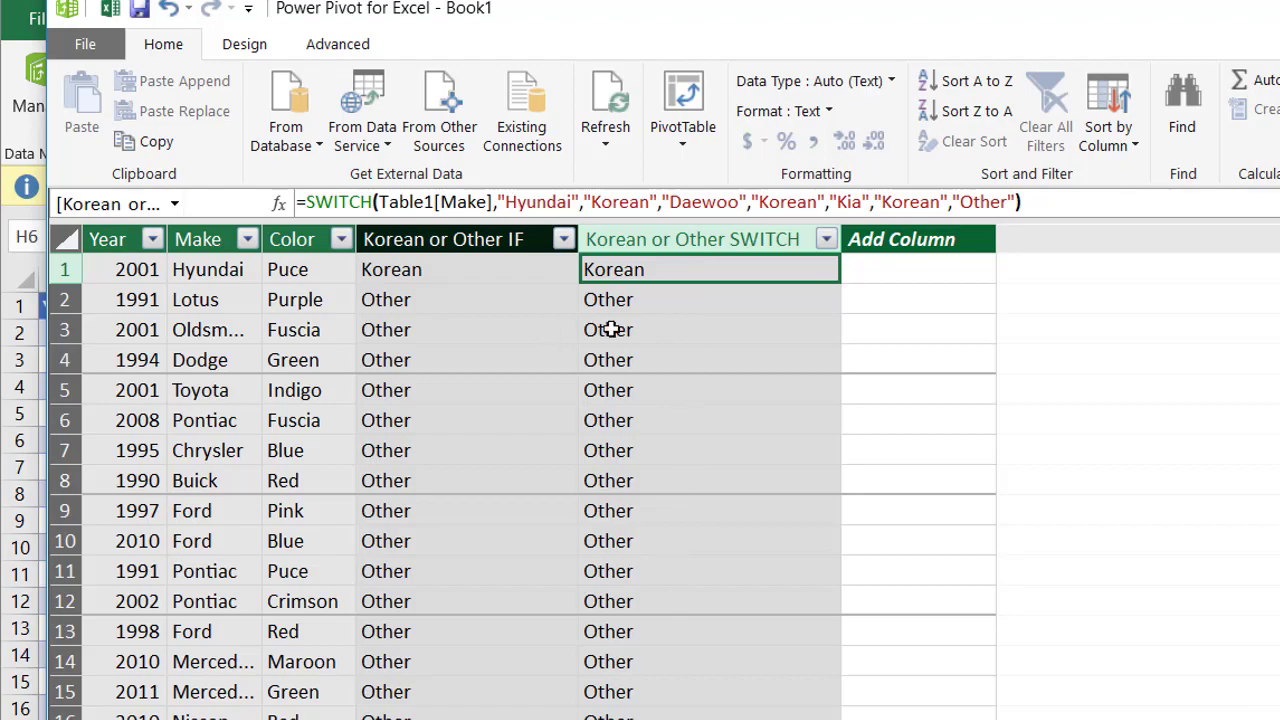
# Step: Create a second data-model PivotTable at cell K5 on Sheet2
pyautogui.click(680, 100)
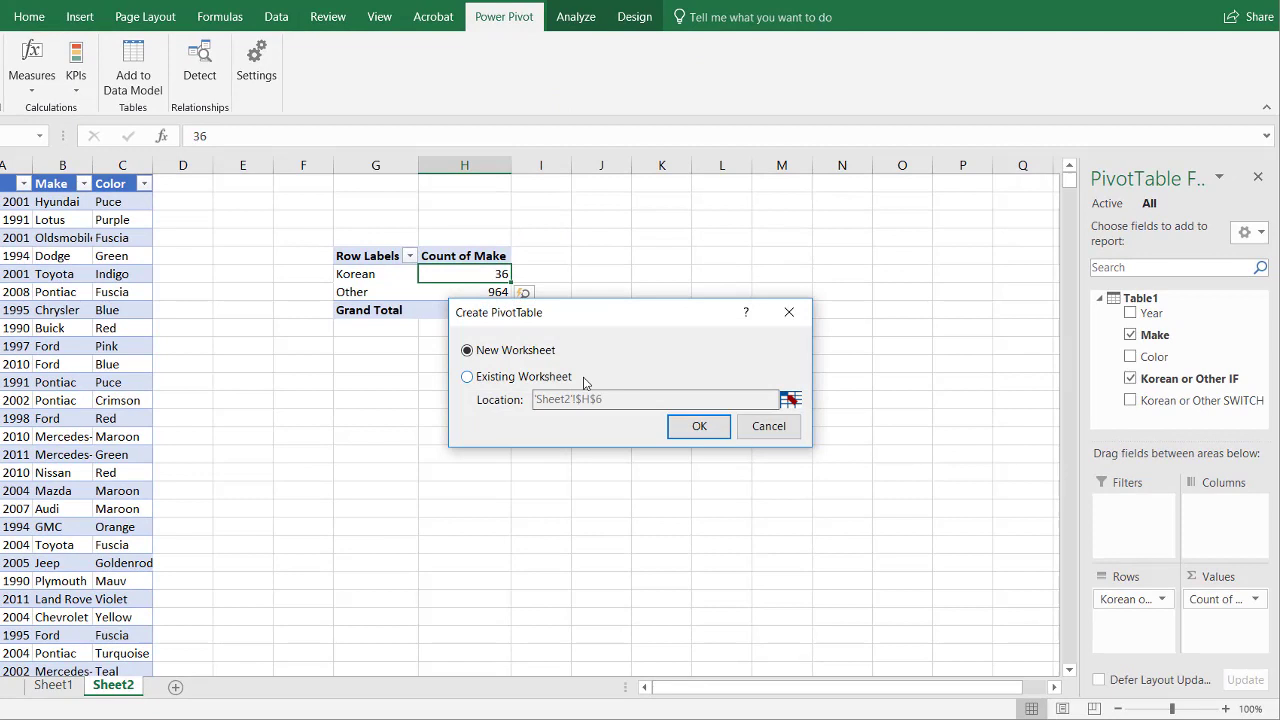
pyautogui.click(467, 377)
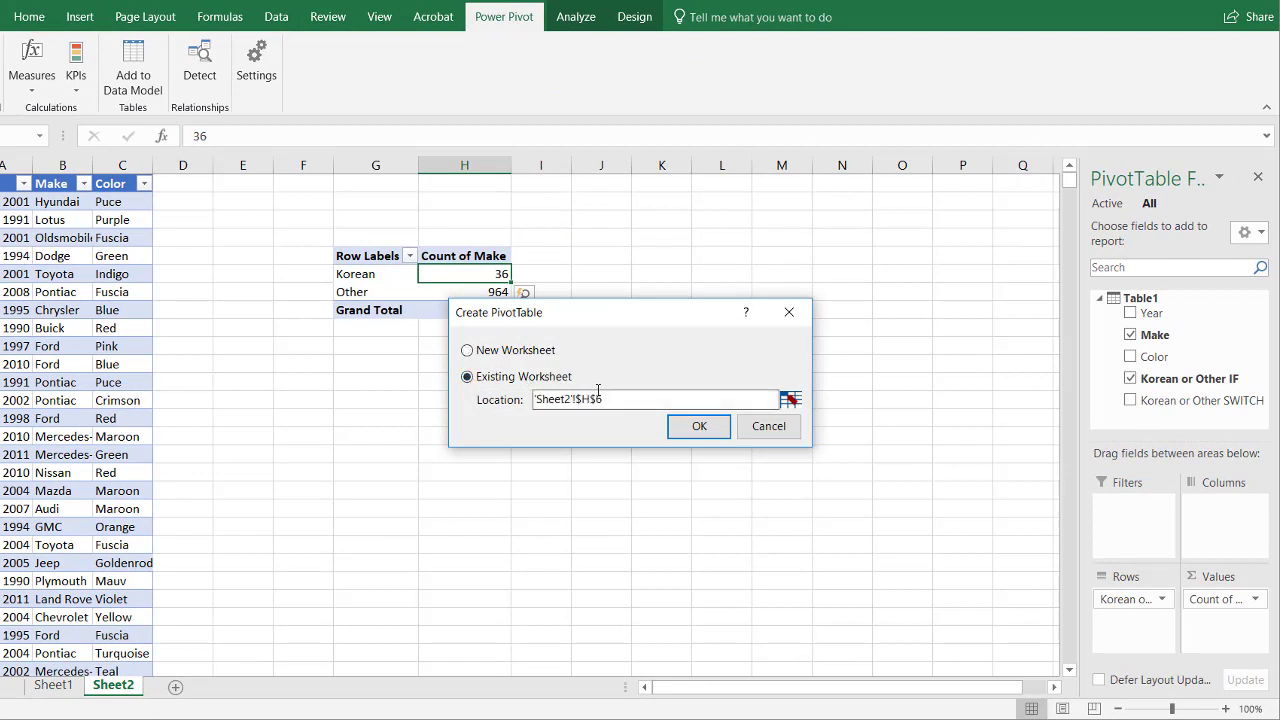
pyautogui.click(790, 400)
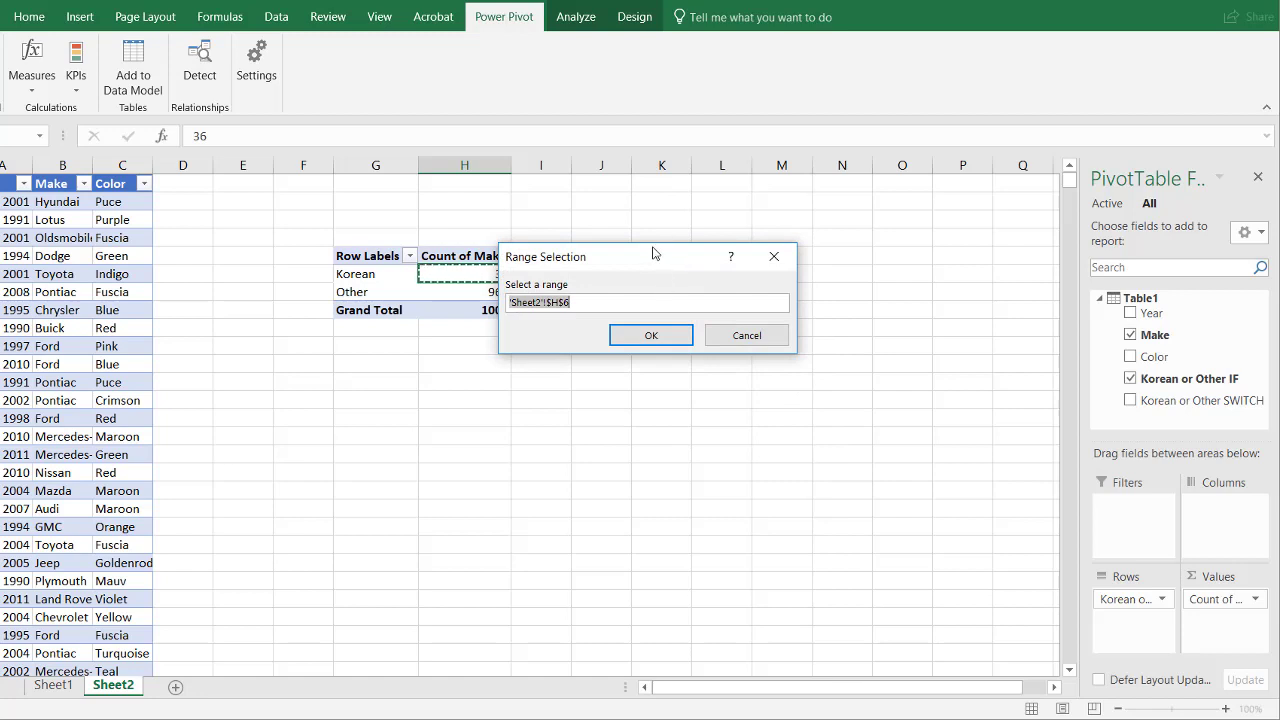
pyautogui.moveTo(652, 252); pyautogui.dragTo(594, 460)
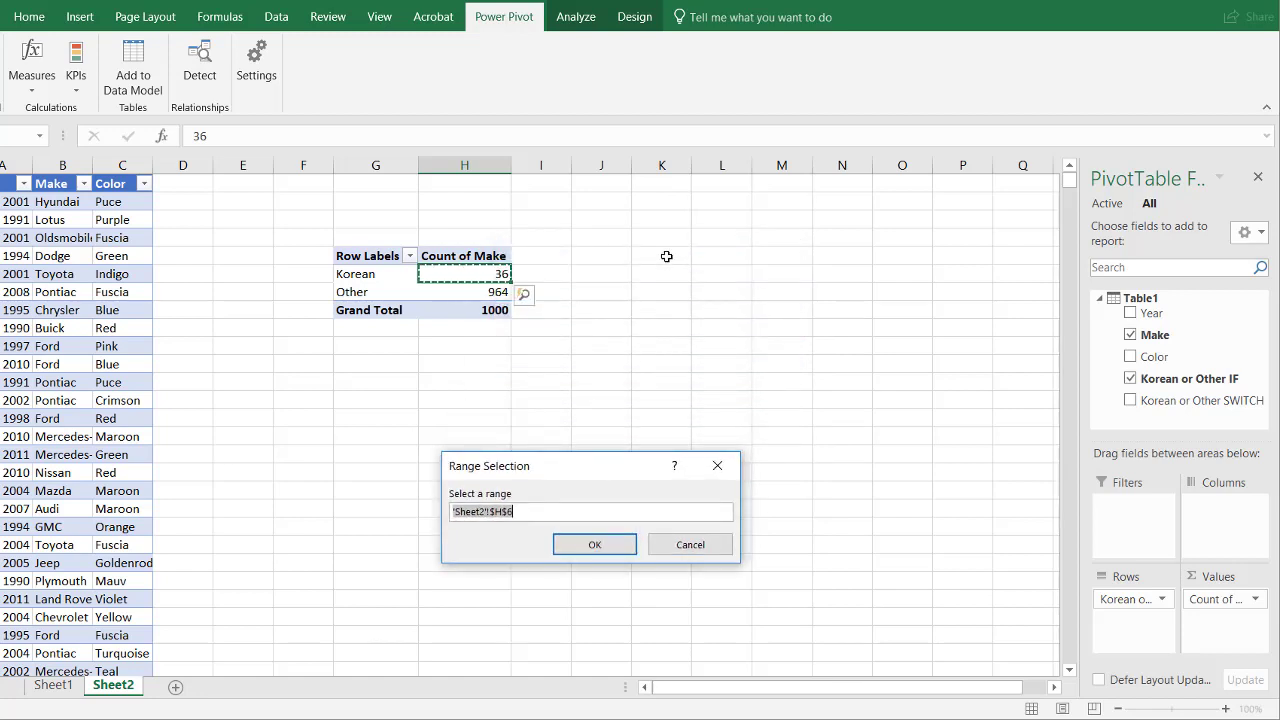
pyautogui.click(666, 256)
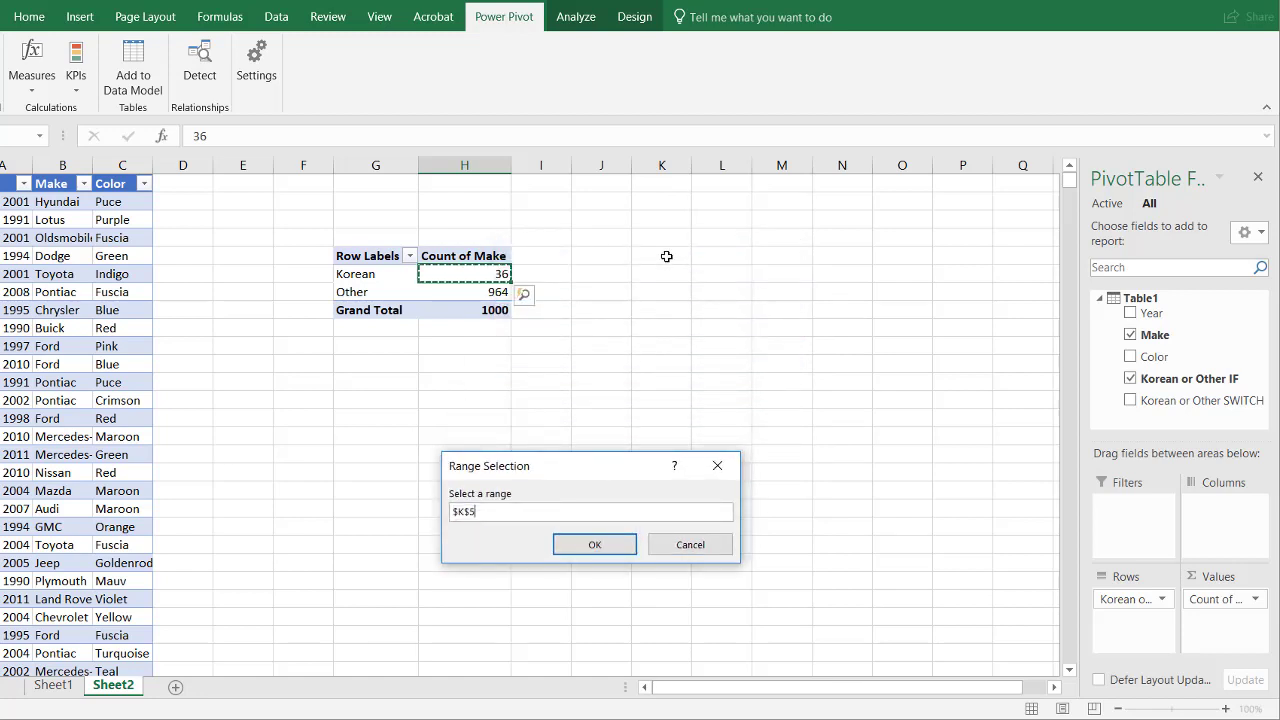
pyautogui.click(593, 543)
pyautogui.click(699, 427)
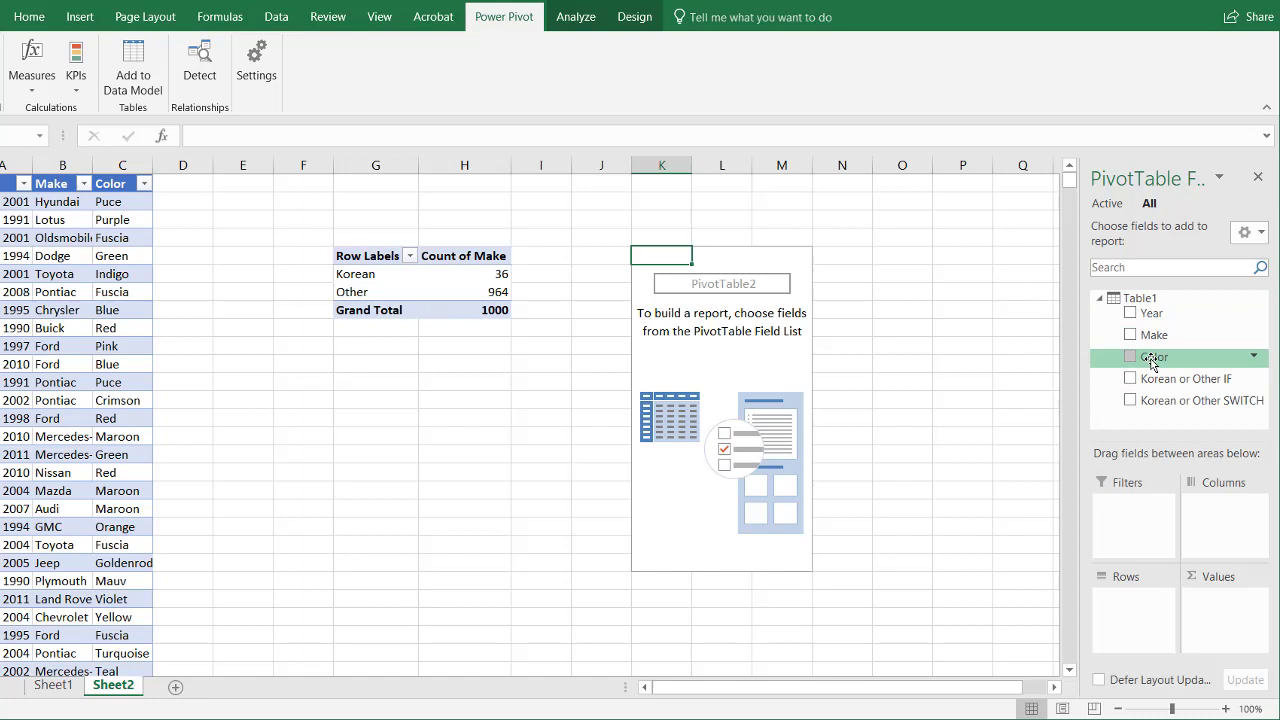
# Step: Count Make by Korean or Other SWITCH in the second PivotTable
pyautogui.moveTo(1155, 400); pyautogui.dragTo(1130, 604)
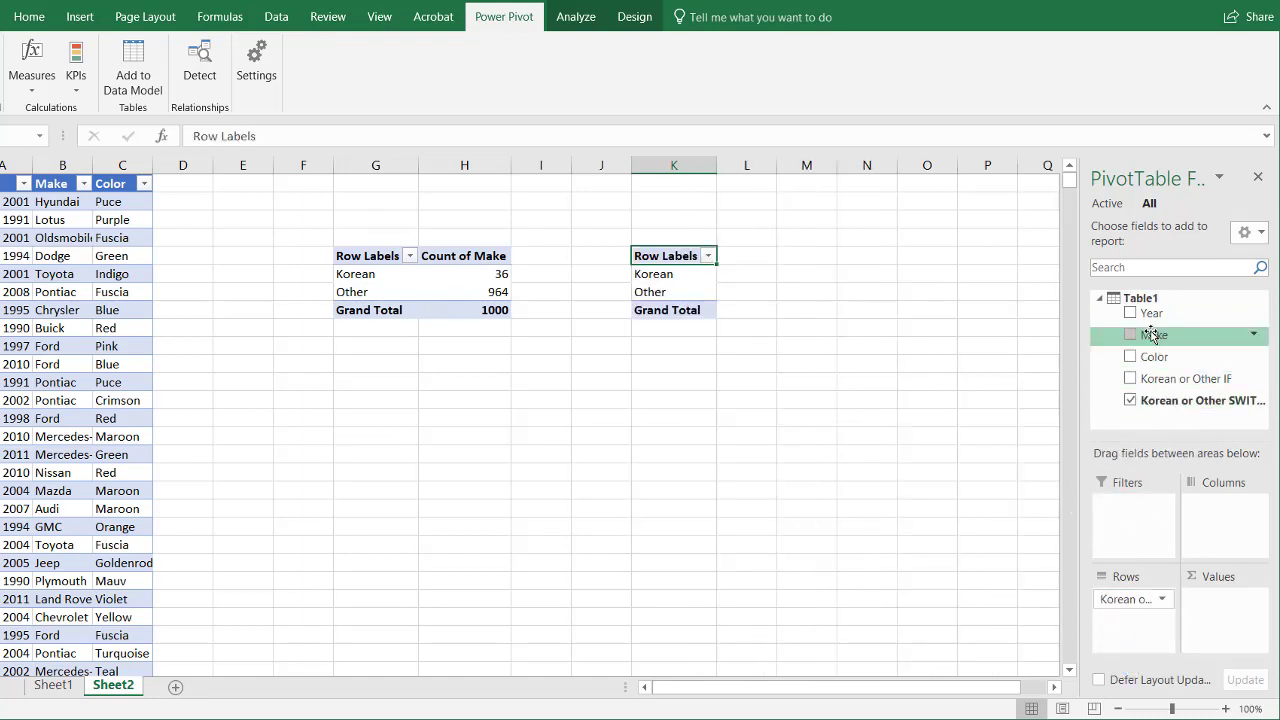
pyautogui.moveTo(1152, 335); pyautogui.dragTo(1230, 650)
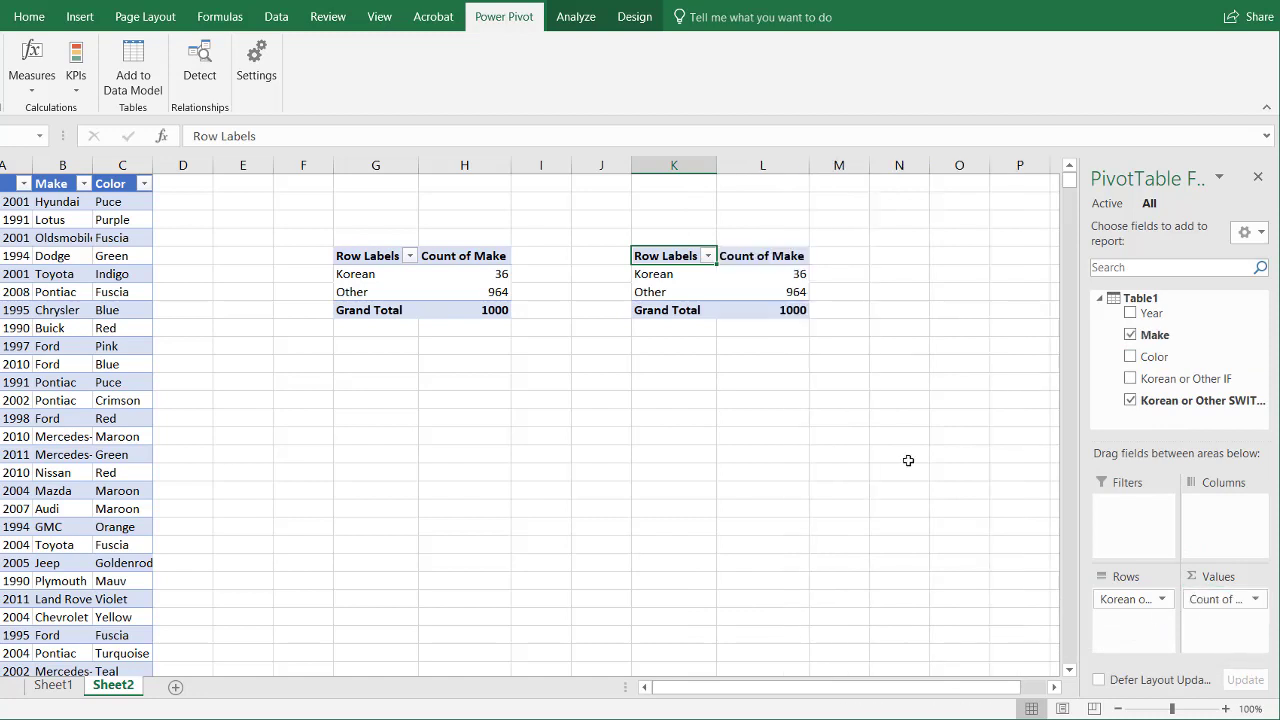
pyautogui.moveTo(741, 289)
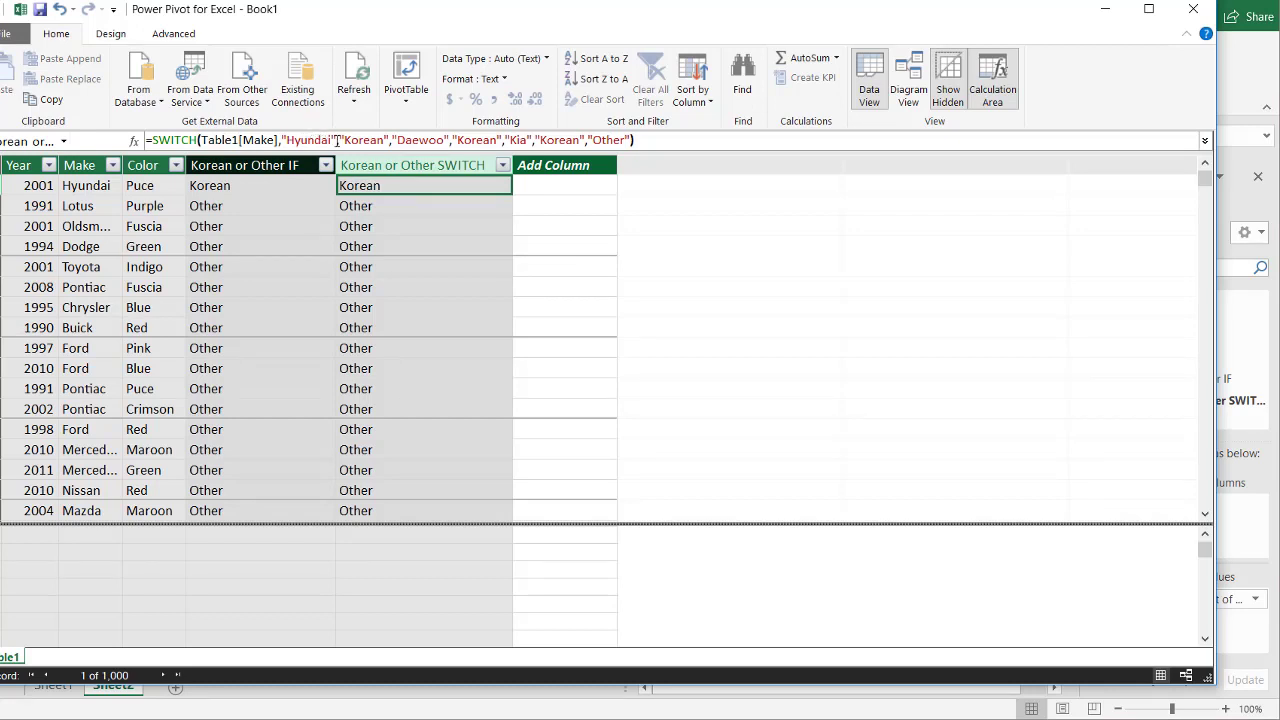
pyautogui.click(257, 186)
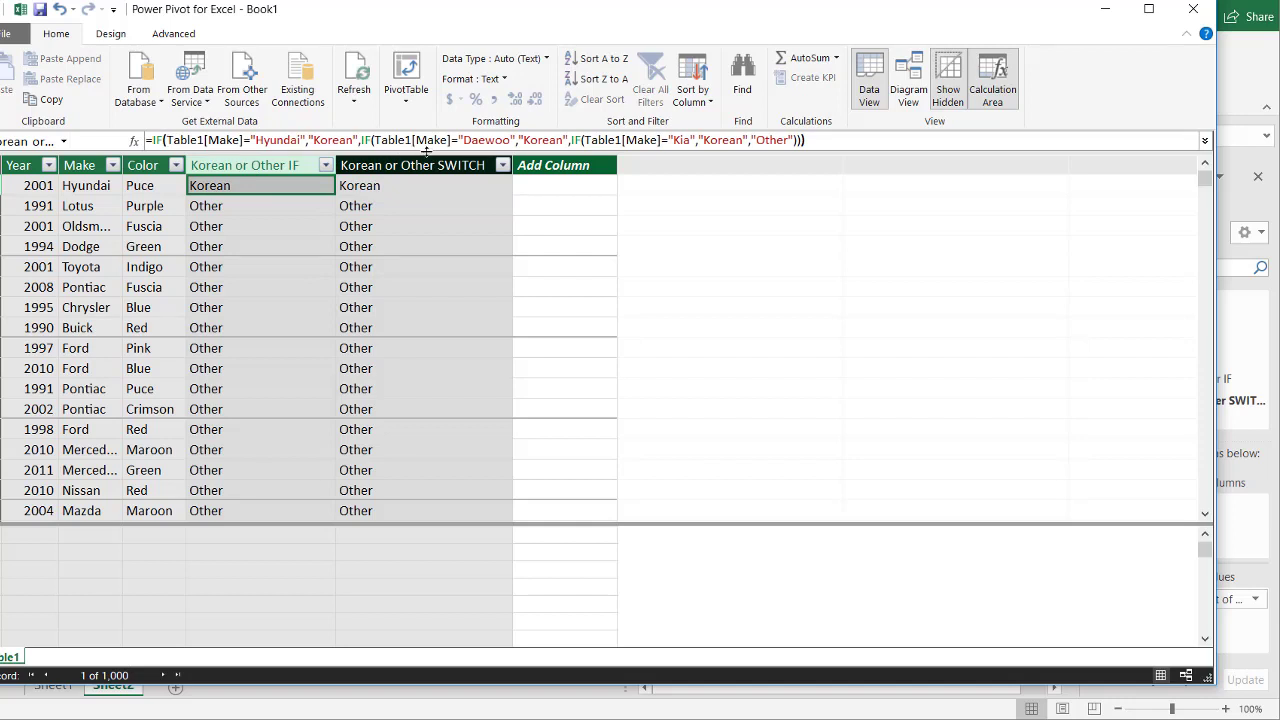
pyautogui.click(402, 188)
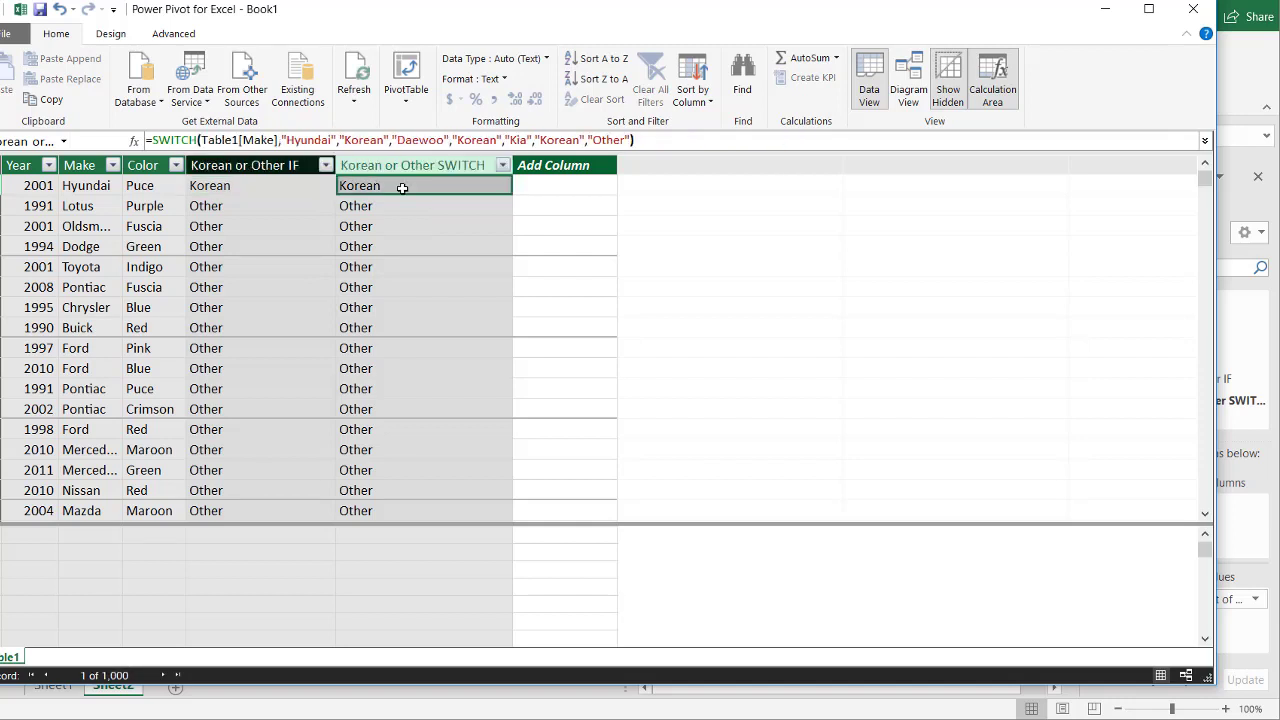
pyautogui.click(557, 188)
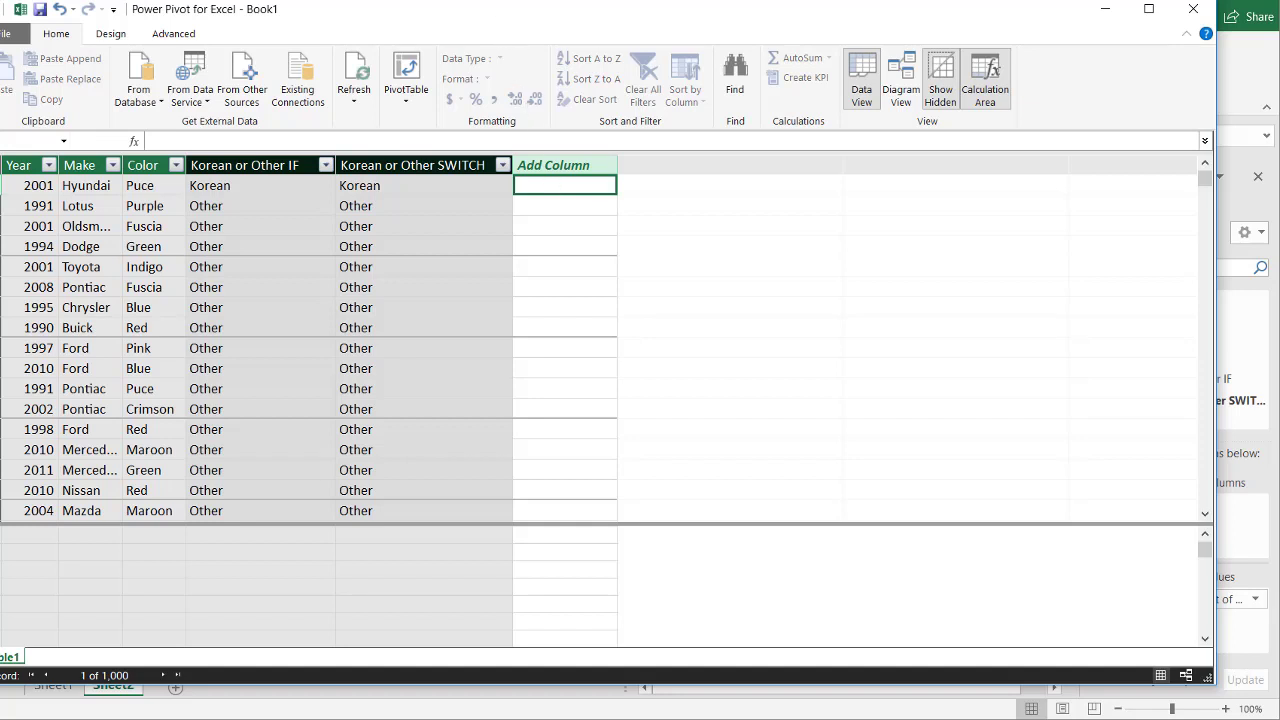
pyautogui.click(35, 715)
pyautogui.click(53, 685)
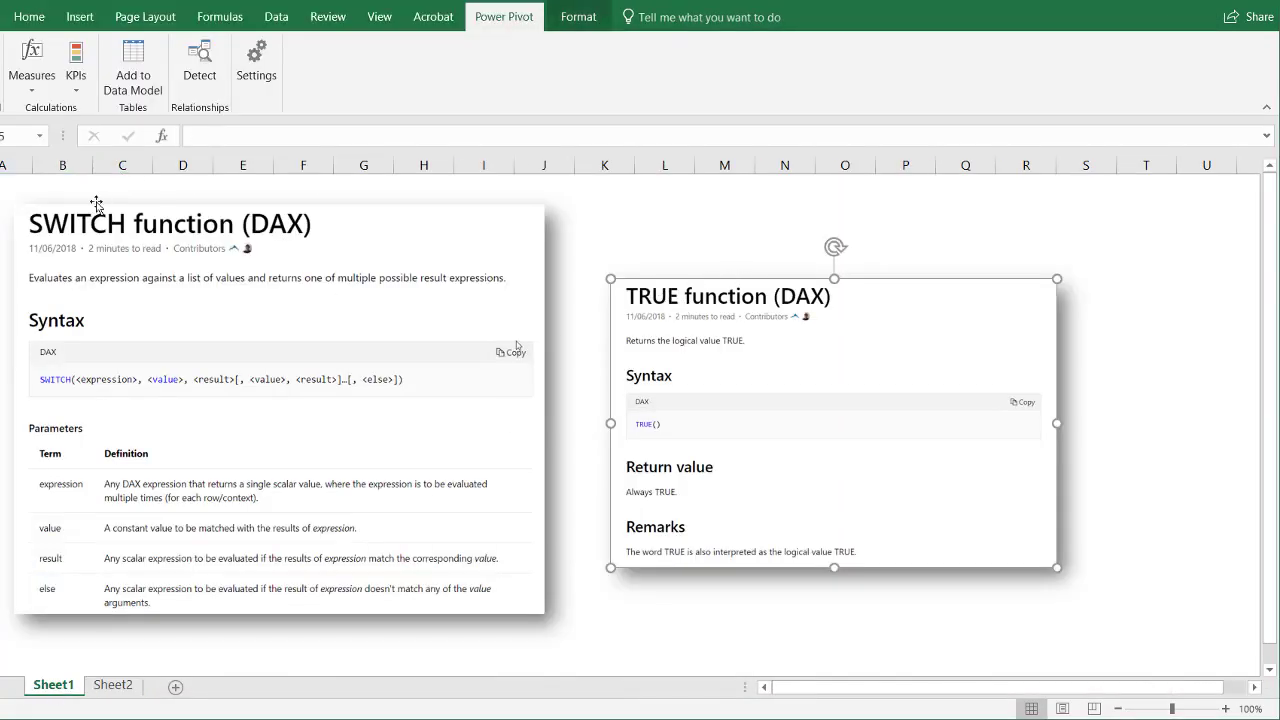
pyautogui.click(113, 686)
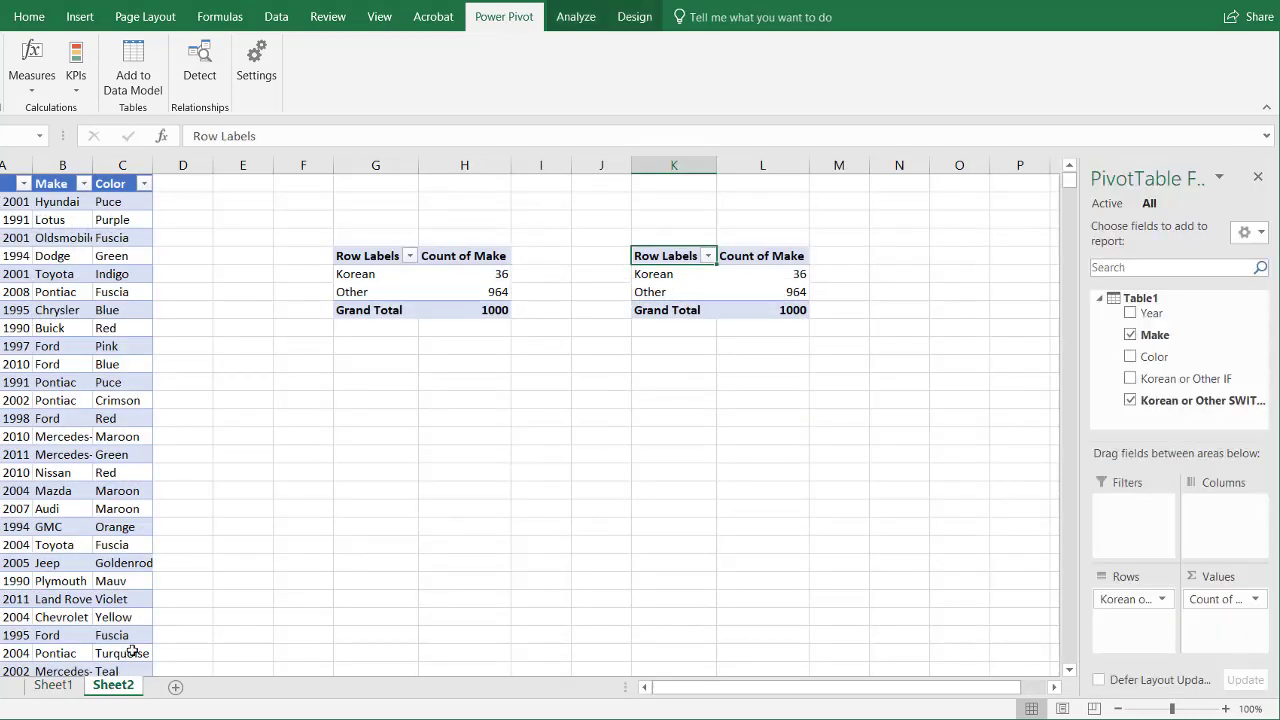
pyautogui.hotkey('alt', 'Tab')
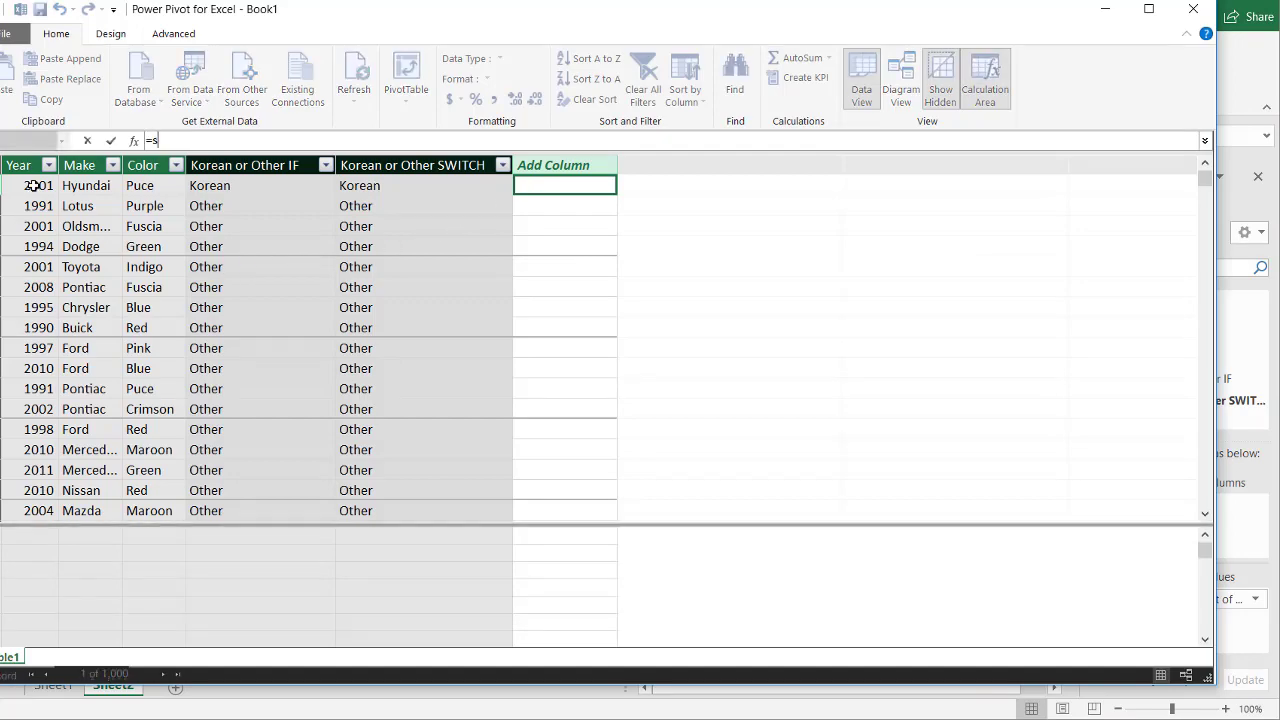
# Step: Start the SWITCH(TRUE()) formula, labelling Year<1980 as "Classic" and beginning the next Year condition
pyautogui.write('sw')
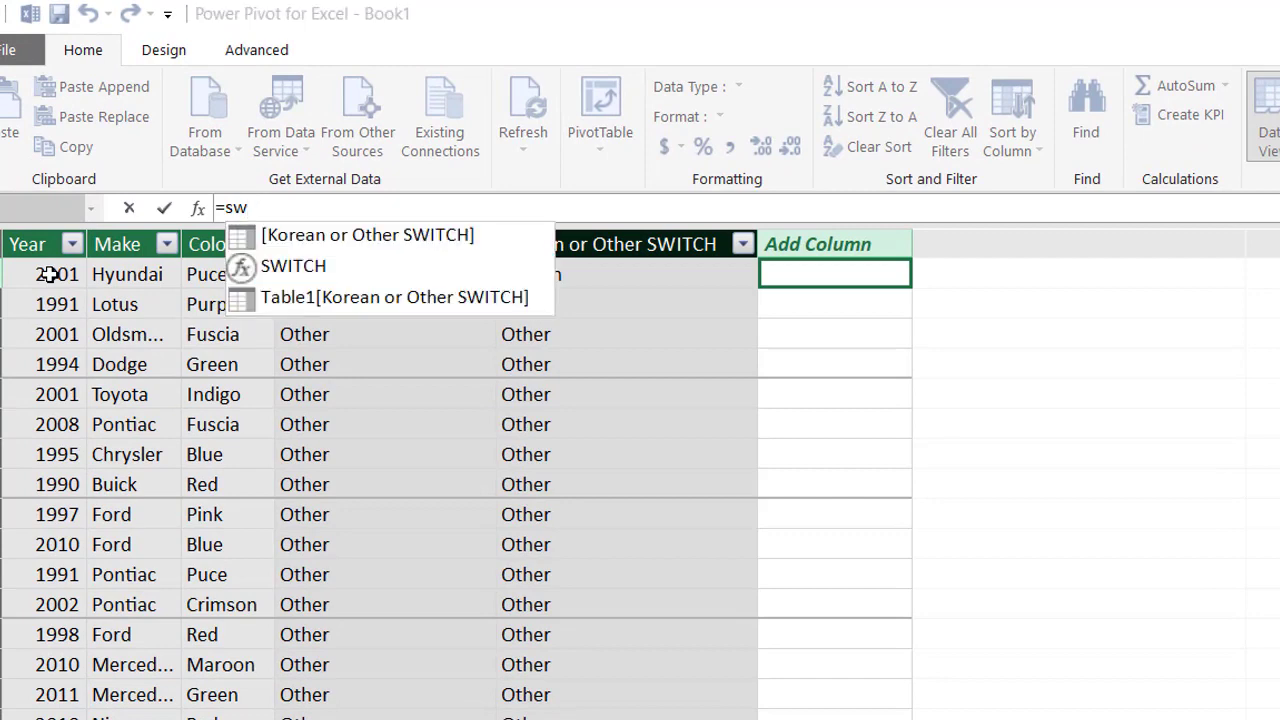
pyautogui.press('Down')
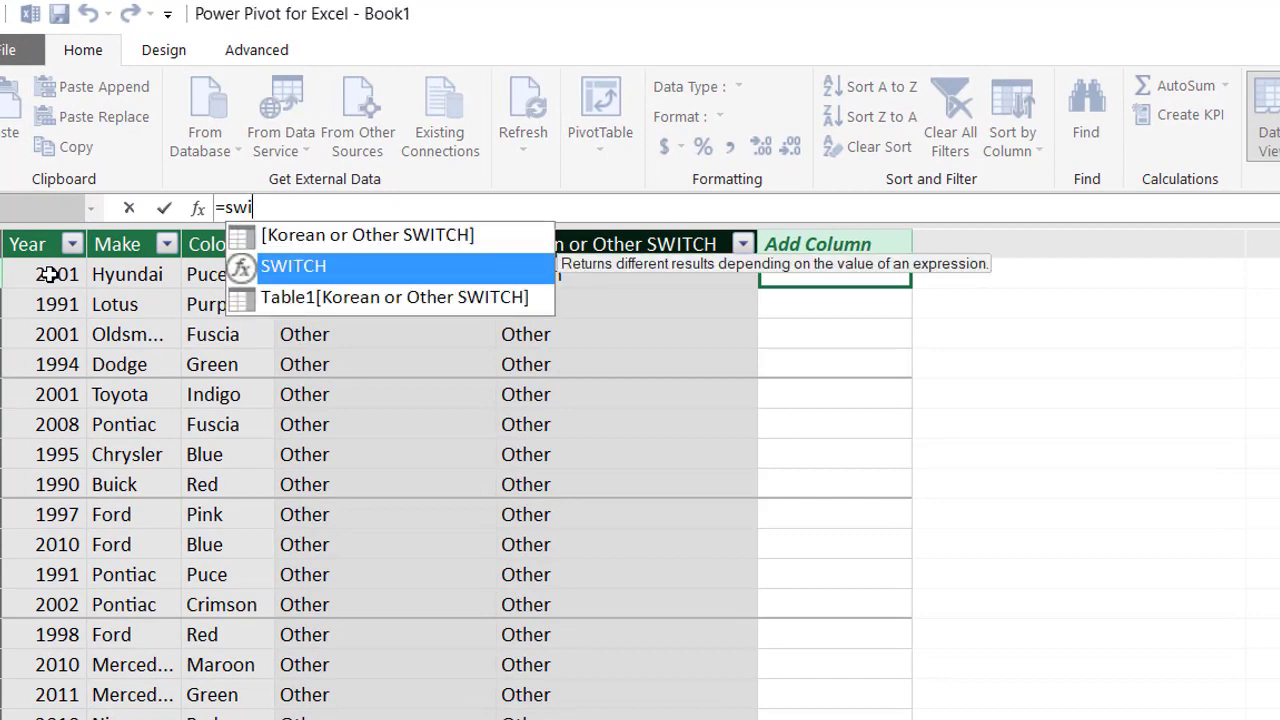
pyautogui.press('Tab')
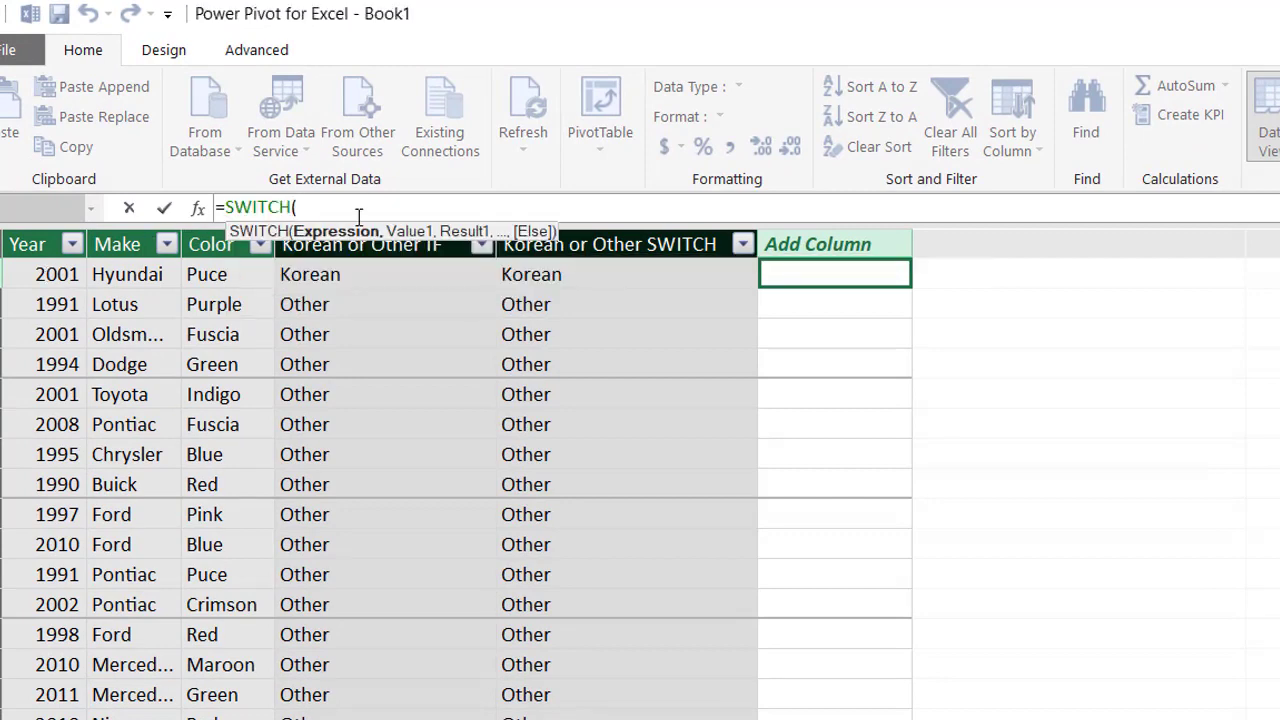
pyautogui.write('true(),')
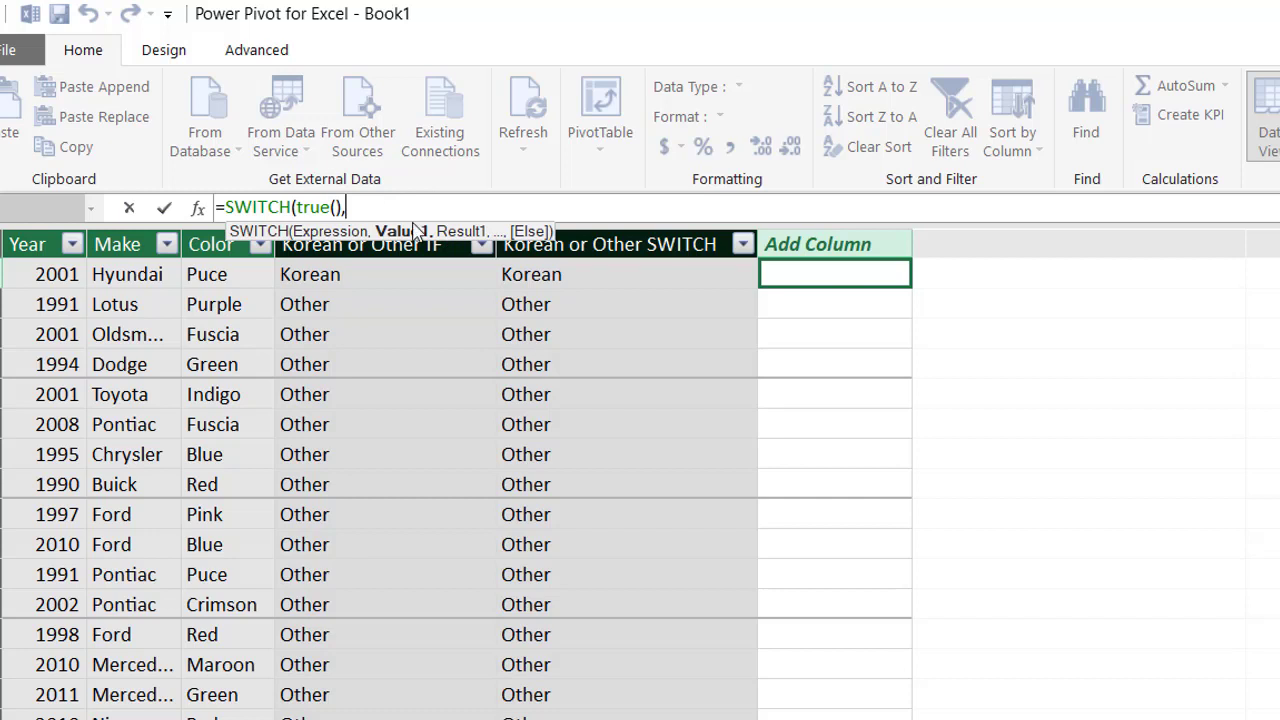
pyautogui.click(55, 278)
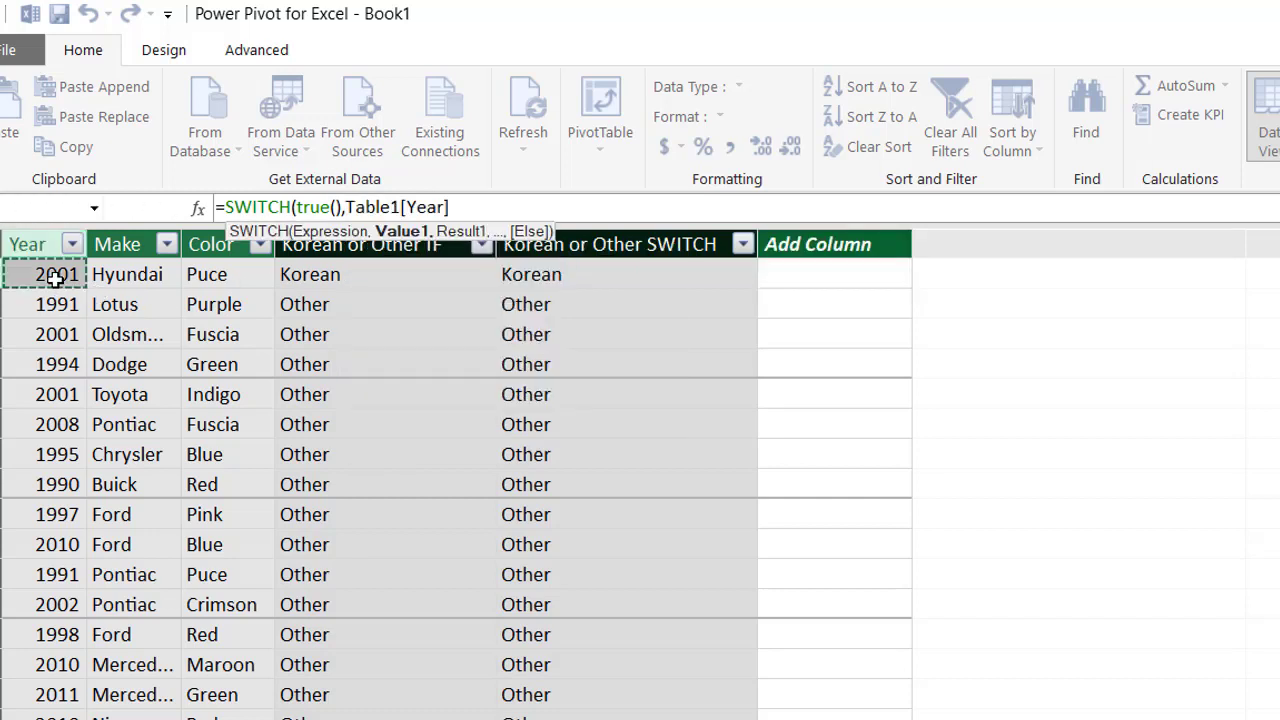
pyautogui.write('<')
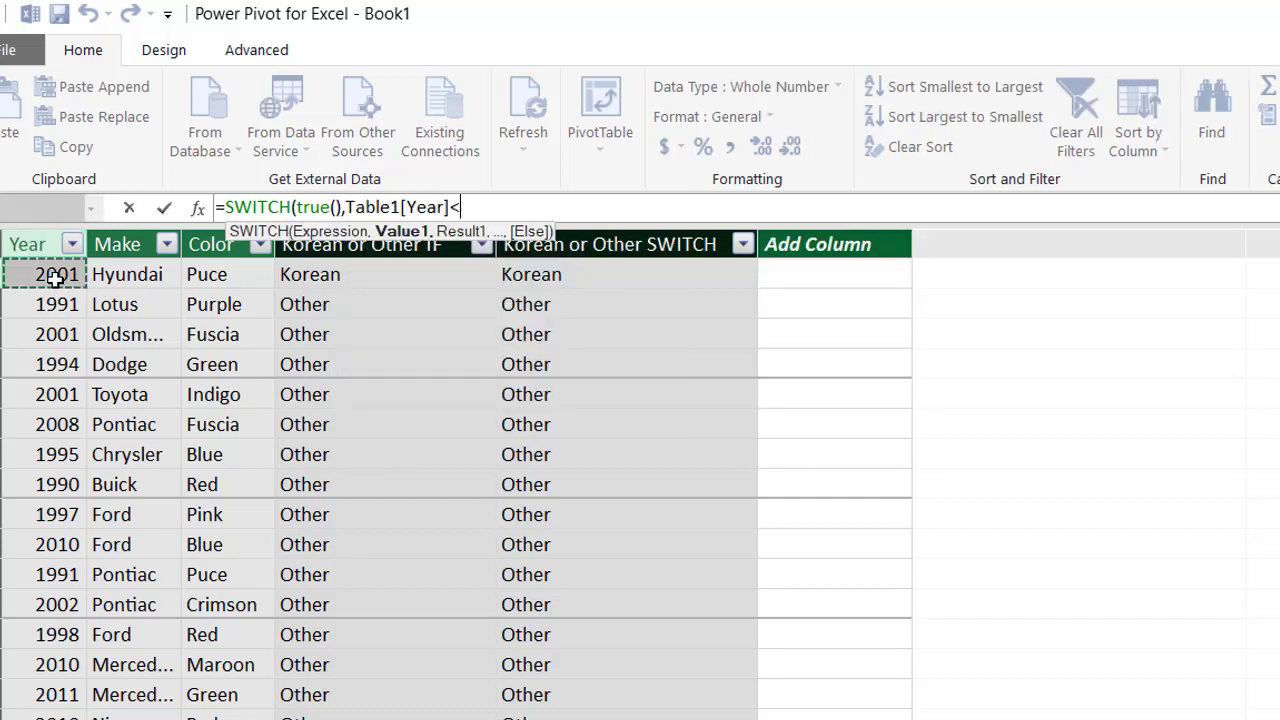
pyautogui.write('1980')
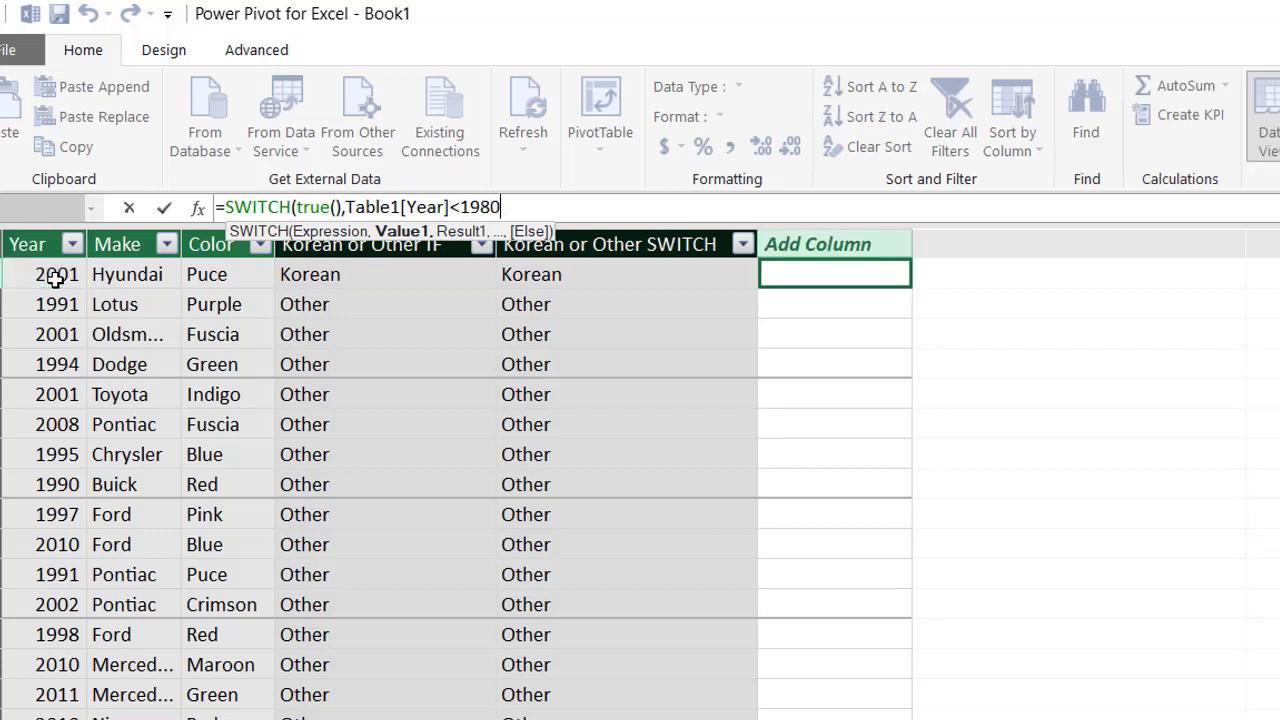
pyautogui.write(',')
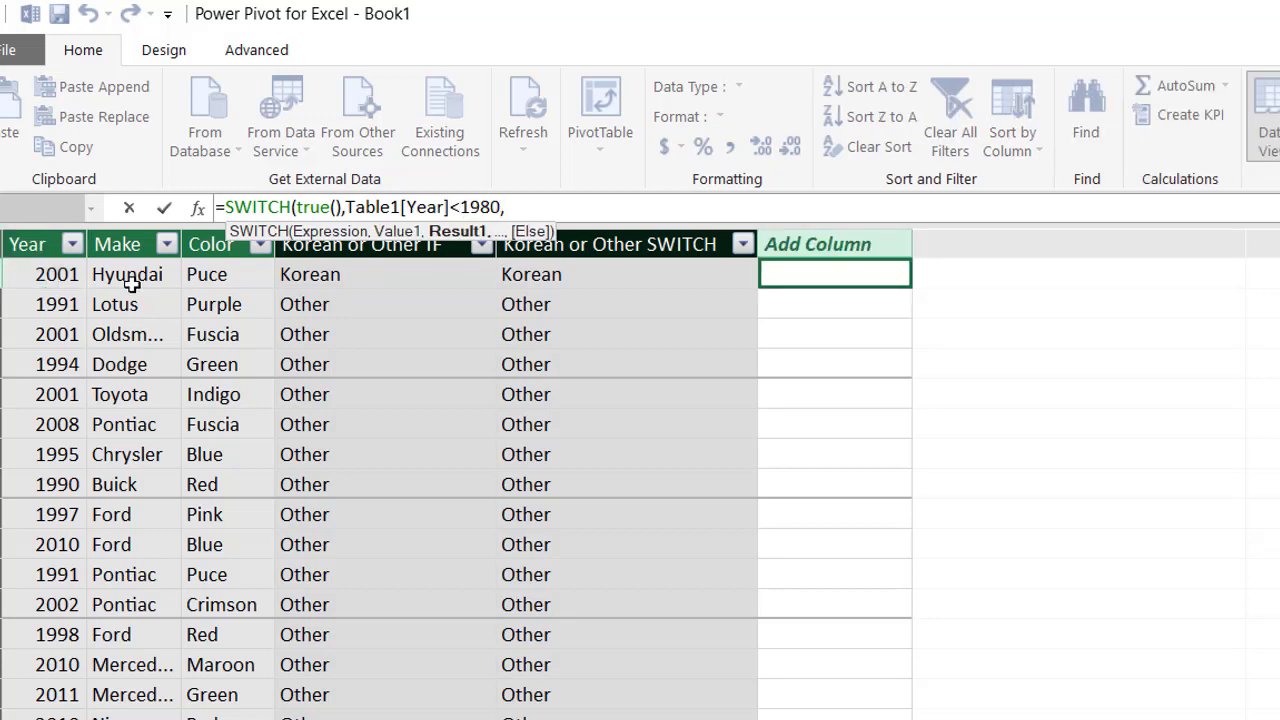
pyautogui.write('"Classic"')
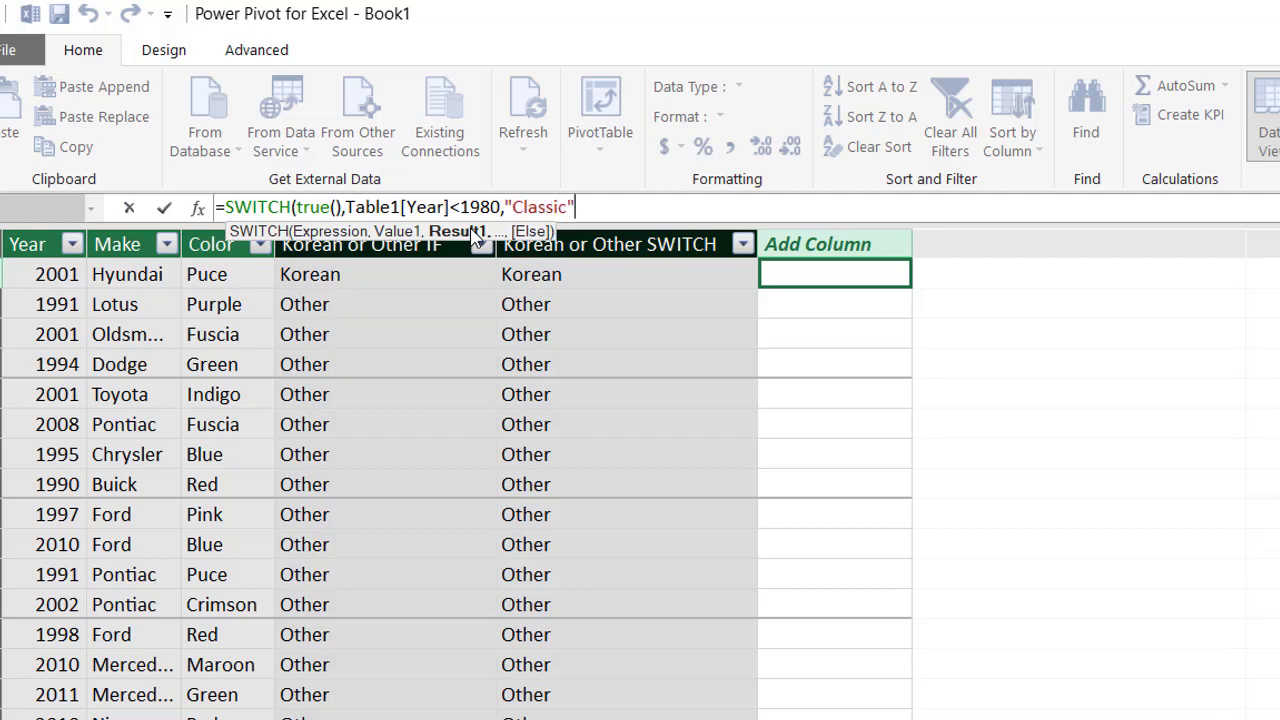
pyautogui.write(',')
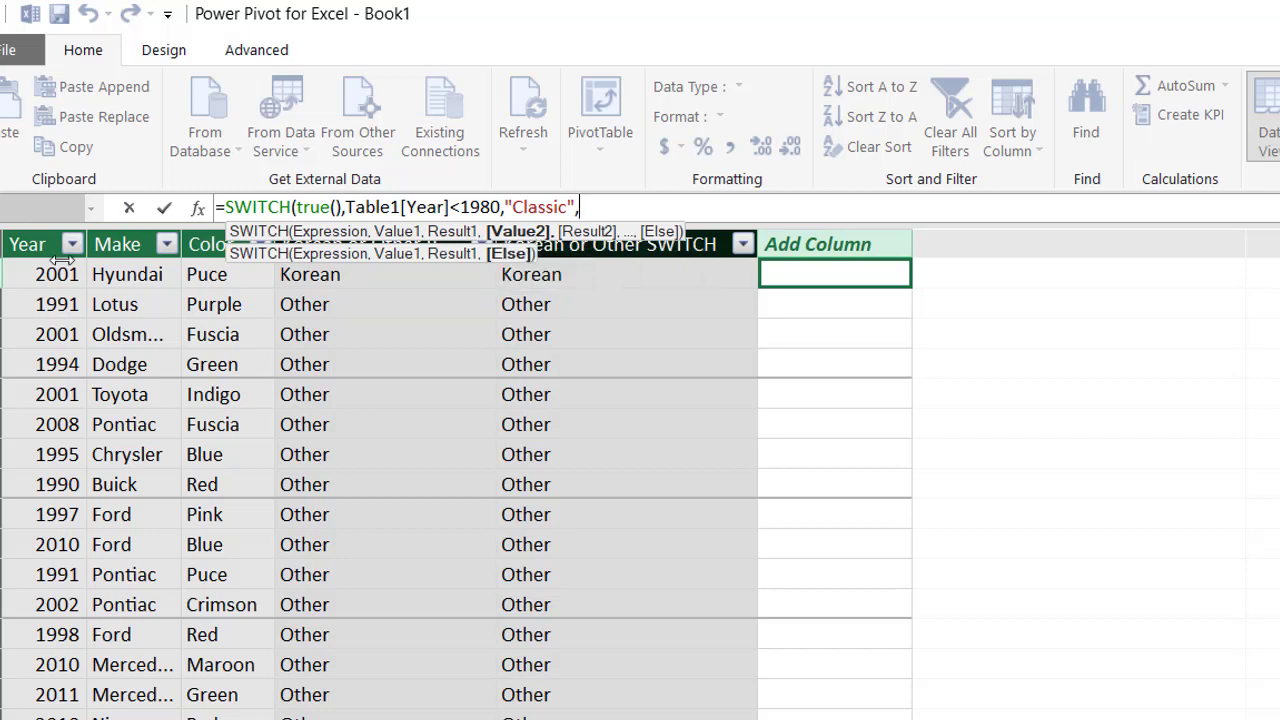
pyautogui.write('Table1[Year]')
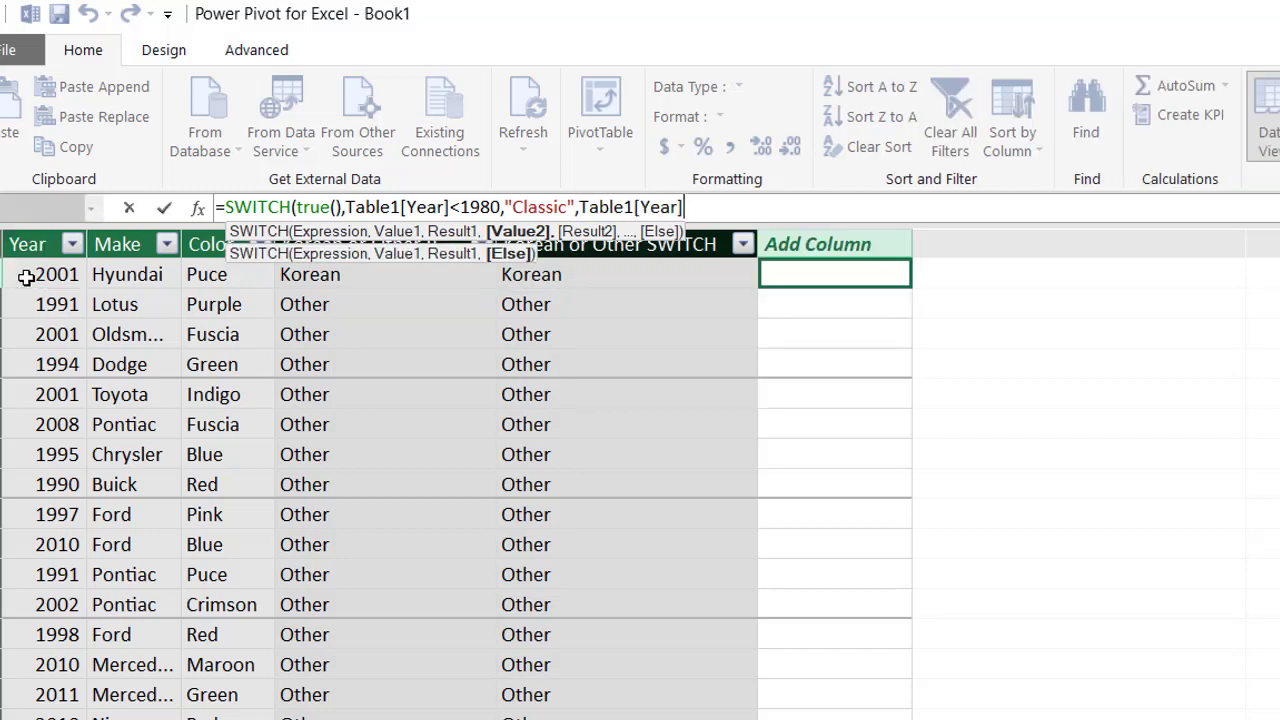
pyautogui.write(',=')
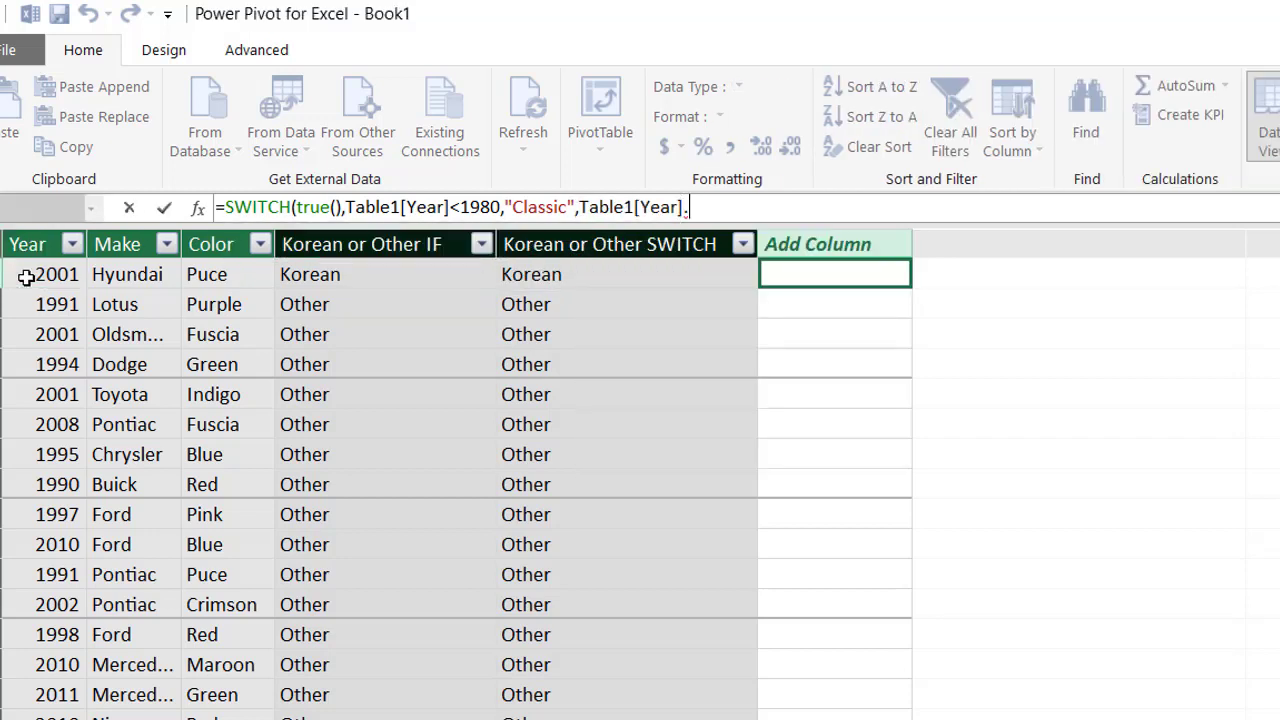
pyautogui.press('BackSpace')
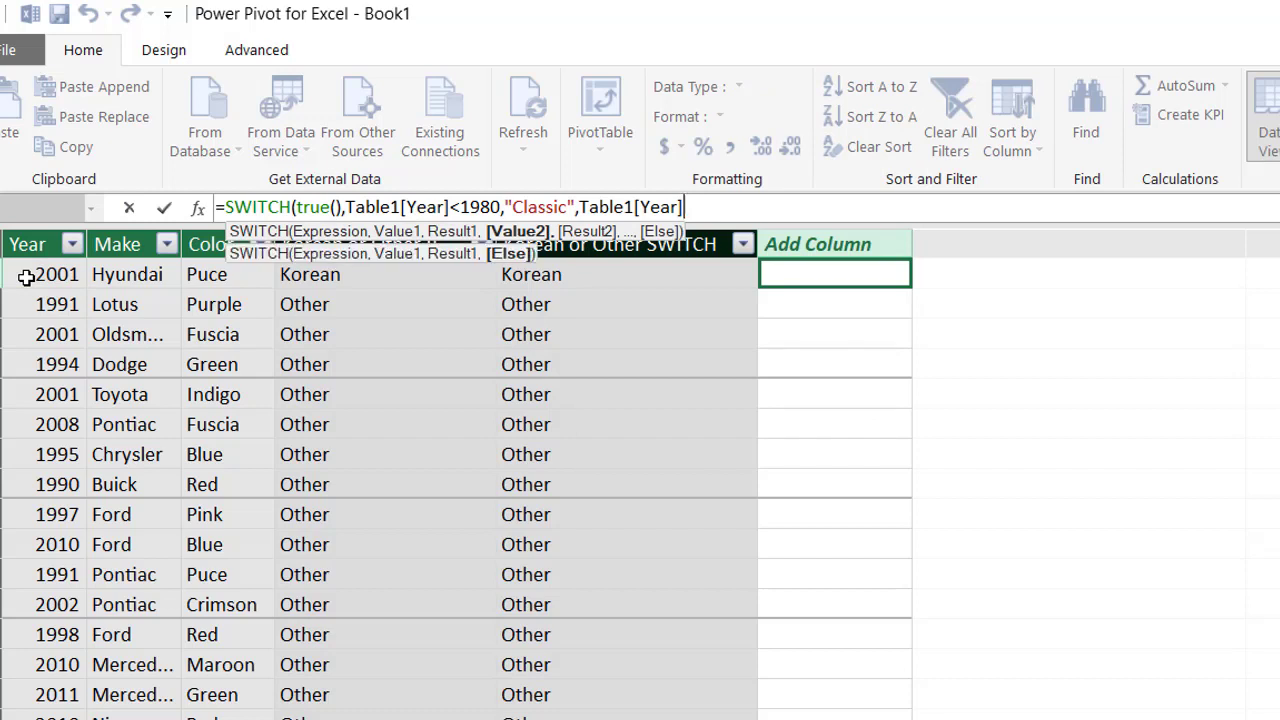
pyautogui.write('>=1908')
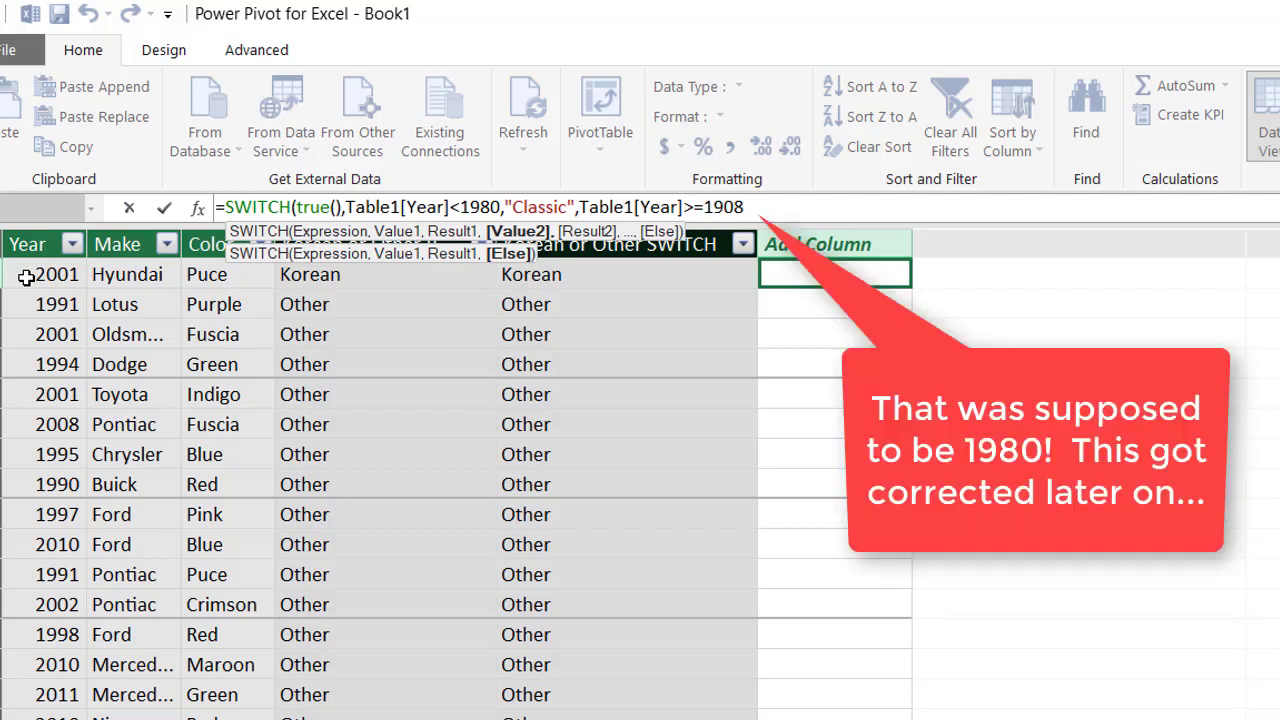
pyautogui.write(' &&')
pyautogui.press('Return')
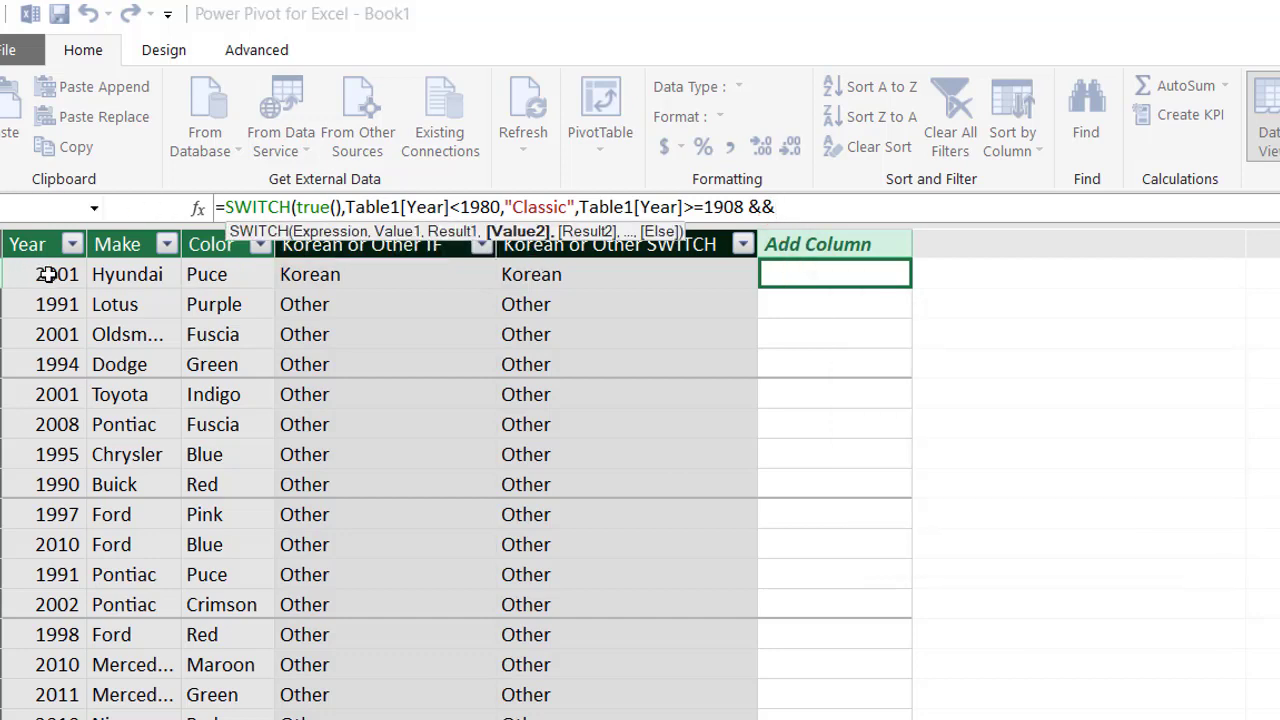
# Step: Finish the bands: Year<2000 as "Y2K", Year>=2000 as "New Century", otherwise "Other"
pyautogui.click(47, 274)
pyautogui.write('<')
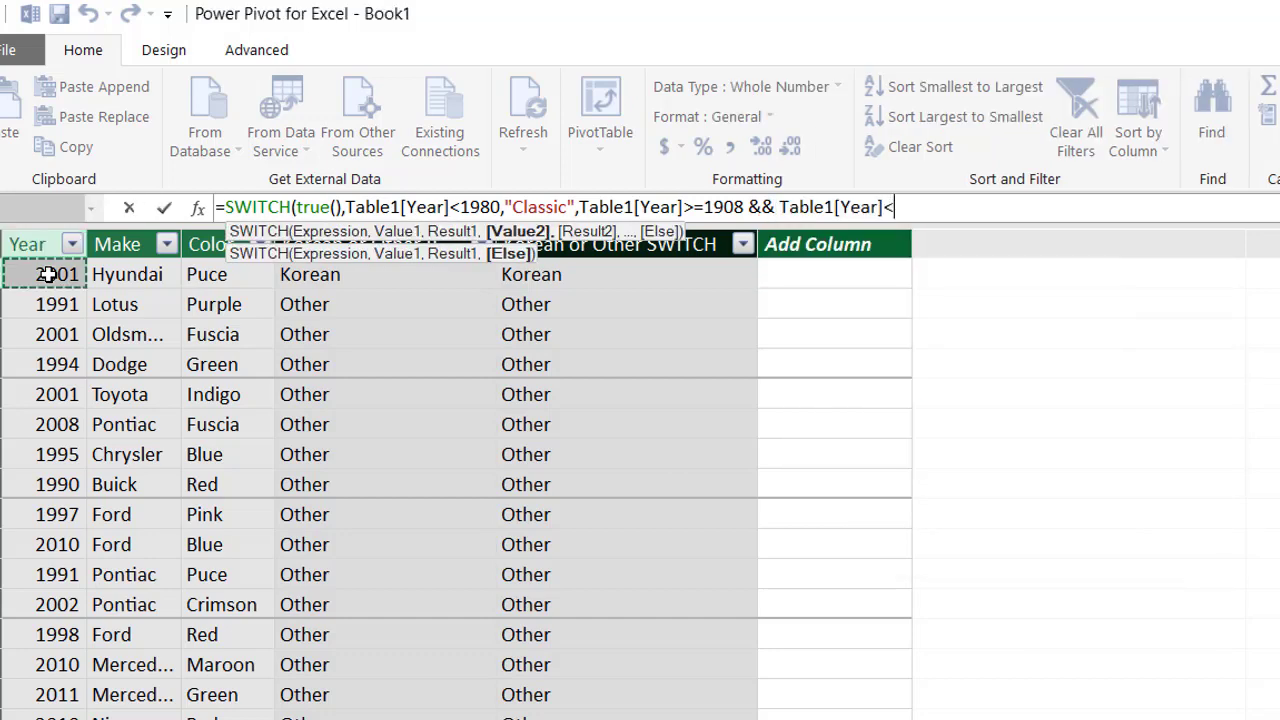
pyautogui.write('2000')
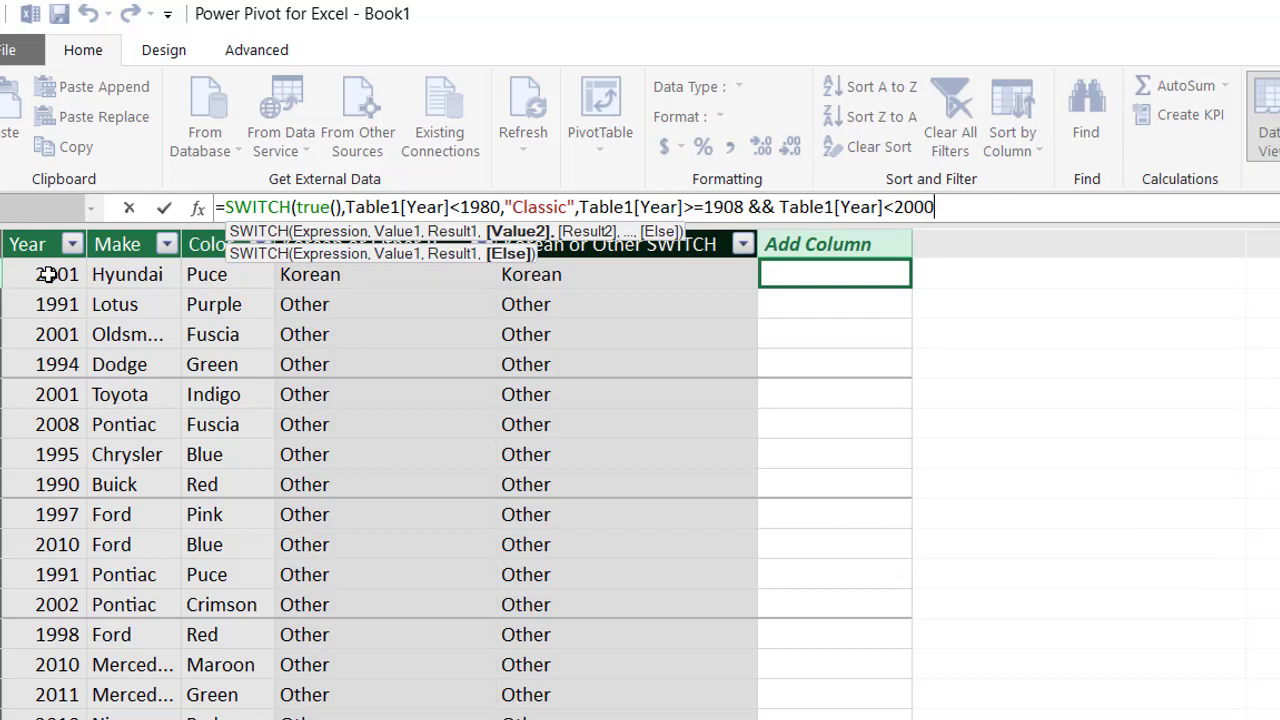
pyautogui.write(',')
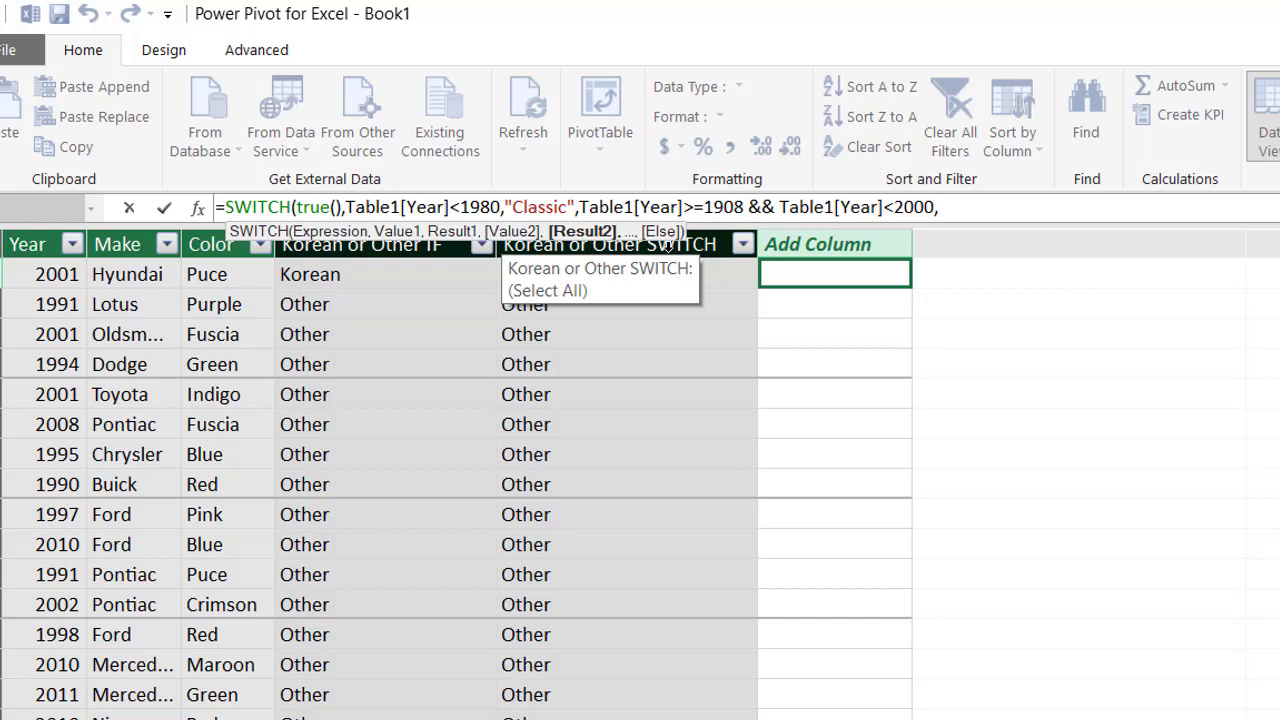
pyautogui.write('"Y2K",')
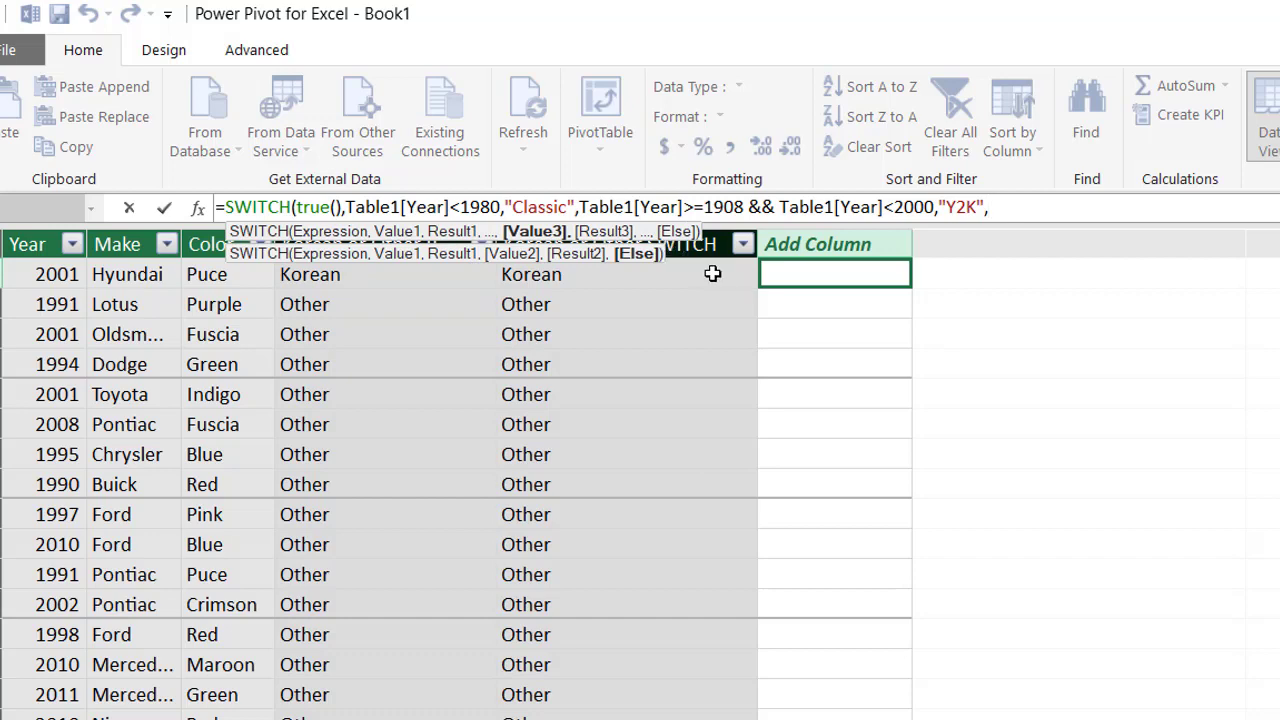
pyautogui.click(45, 274)
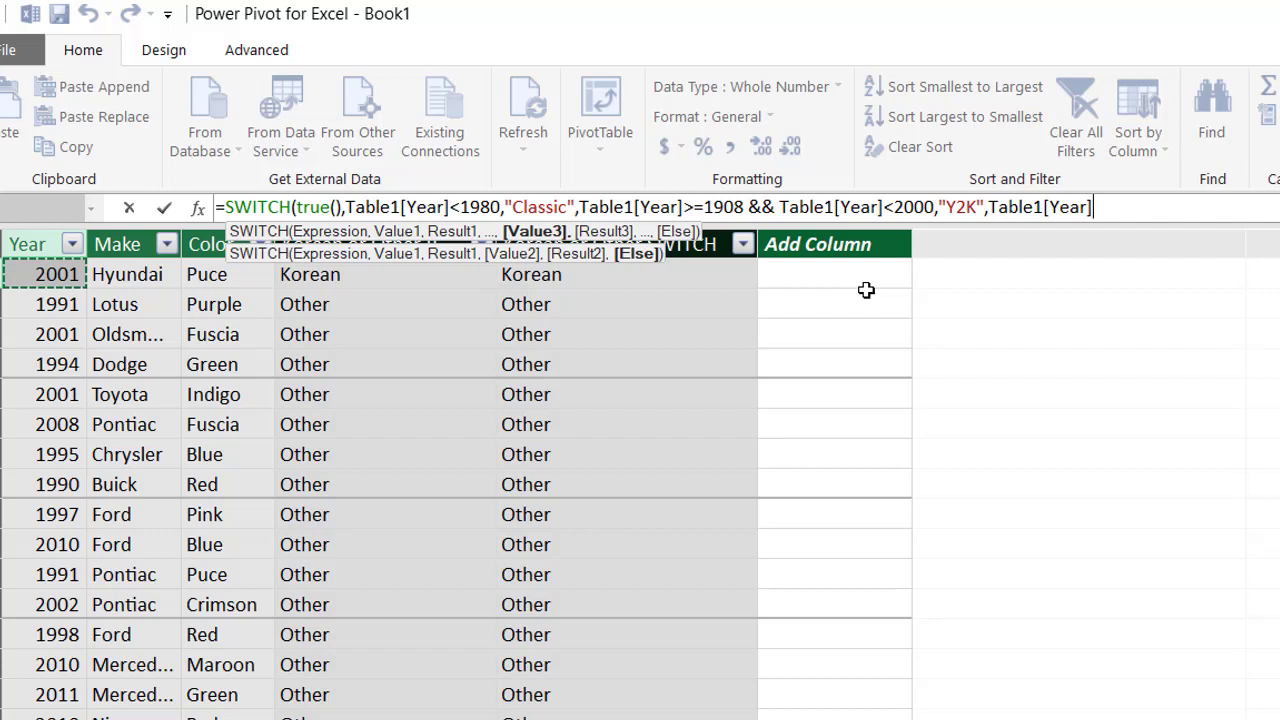
pyautogui.write('>=200')
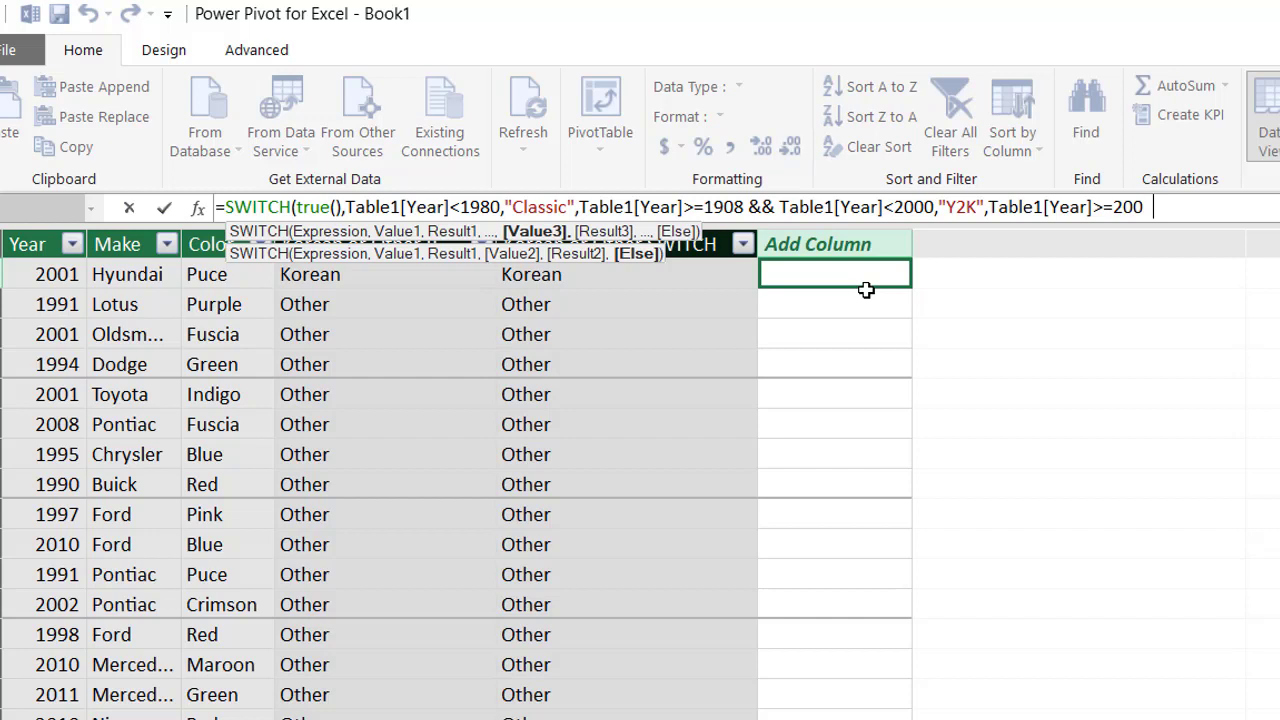
pyautogui.write('0,')
pyautogui.write('"New ')
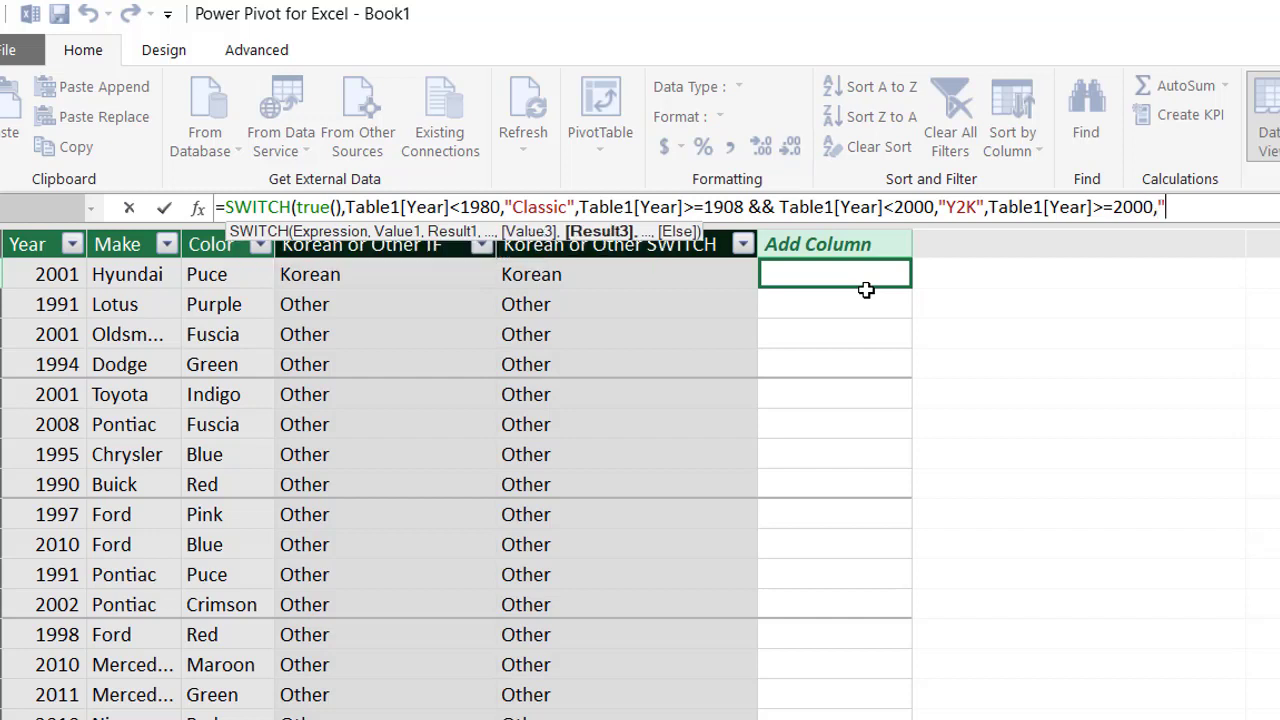
pyautogui.write('Centruy')
pyautogui.press('BackSpace')
pyautogui.press('BackSpace')
pyautogui.press('BackSpace')
pyautogui.write('ury"')
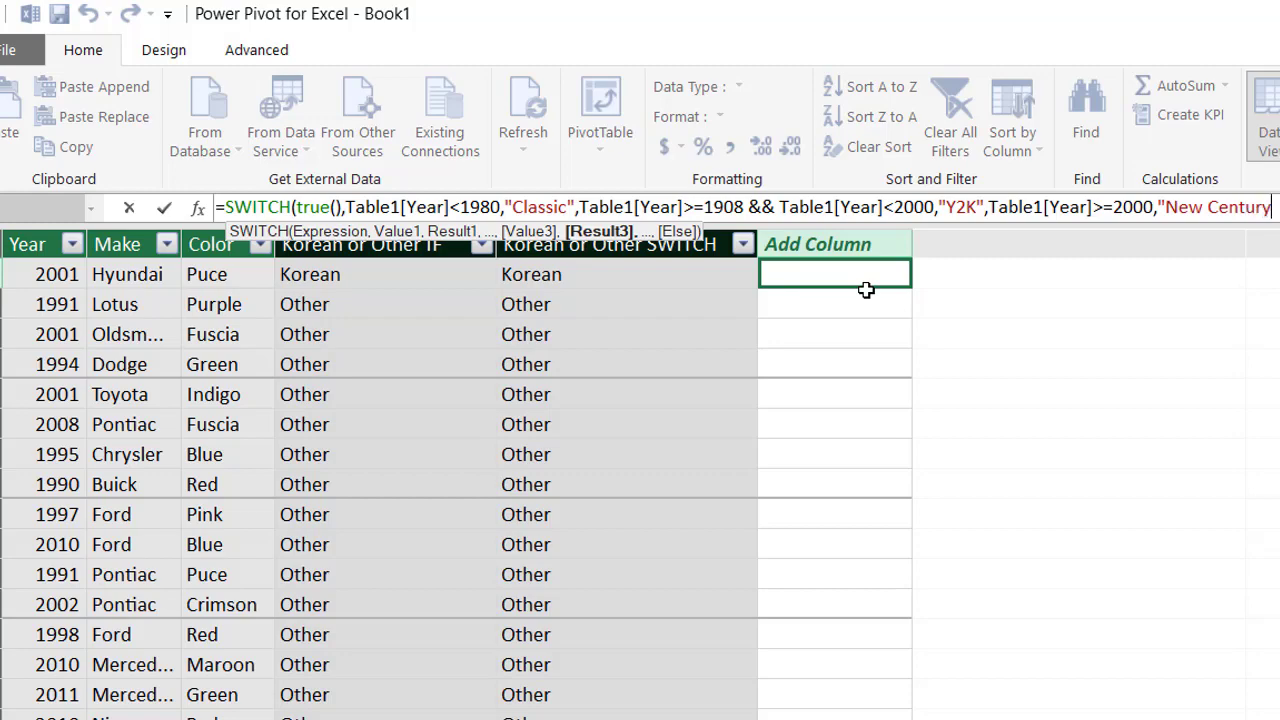
pyautogui.write(',')
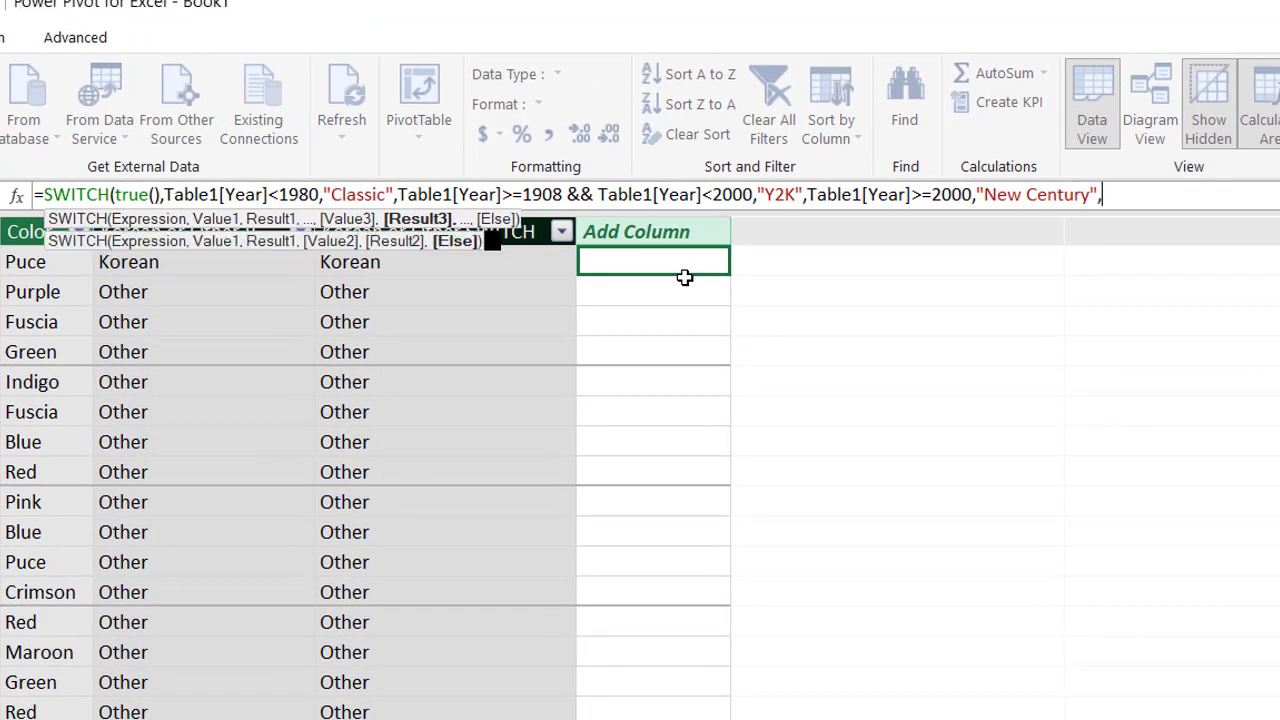
pyautogui.write('"Other')
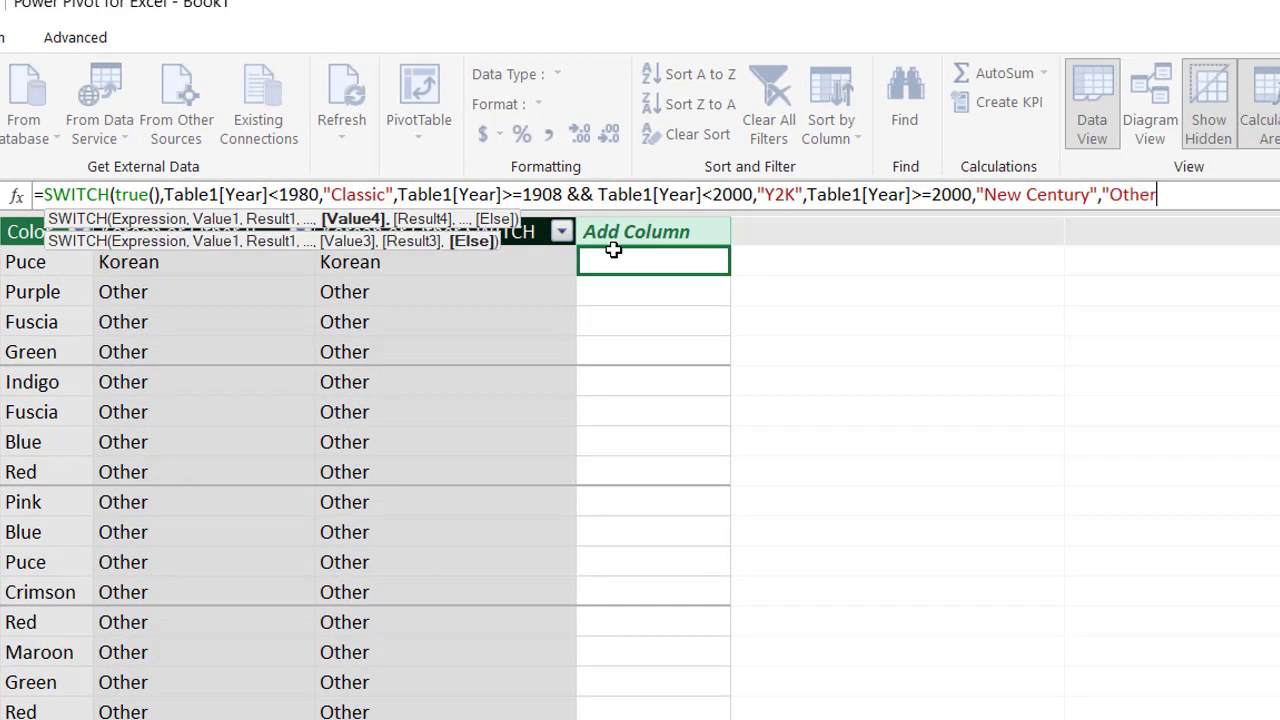
pyautogui.write('"')
pyautogui.write(')')
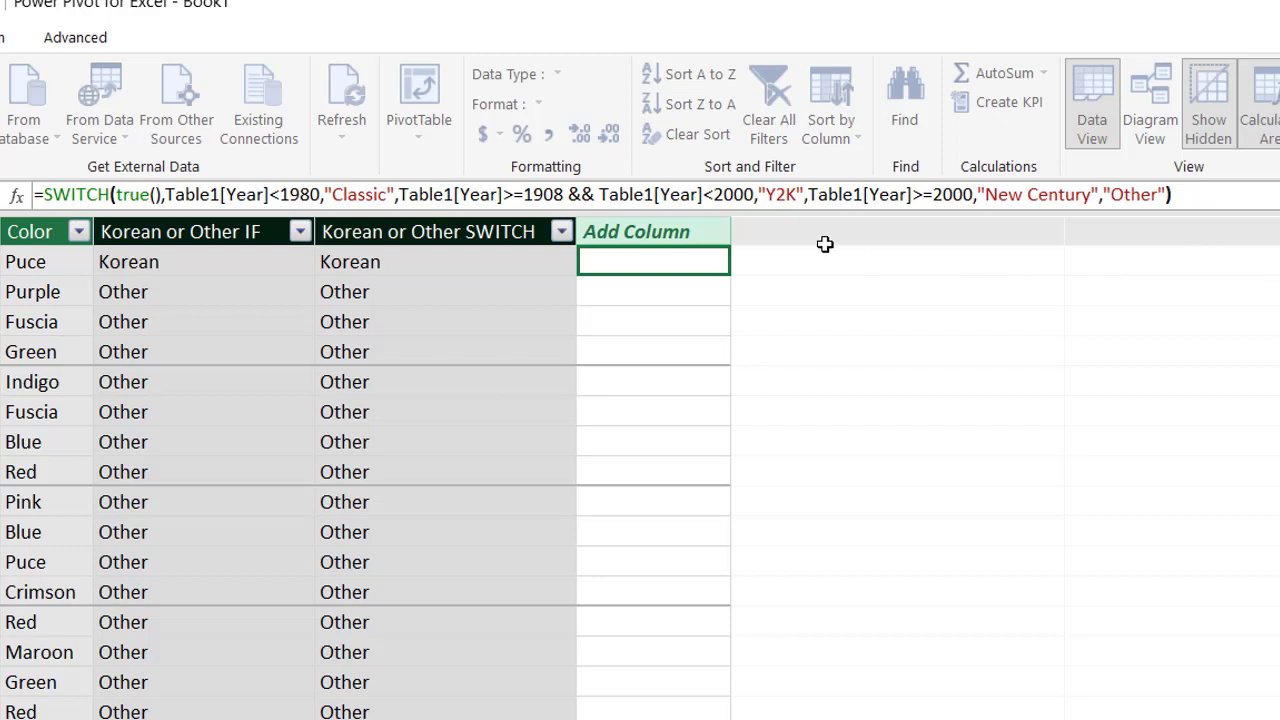
# Step: Commit the formula, creating the calculated column filled with Y2K and New Century labels
pyautogui.press('Return')
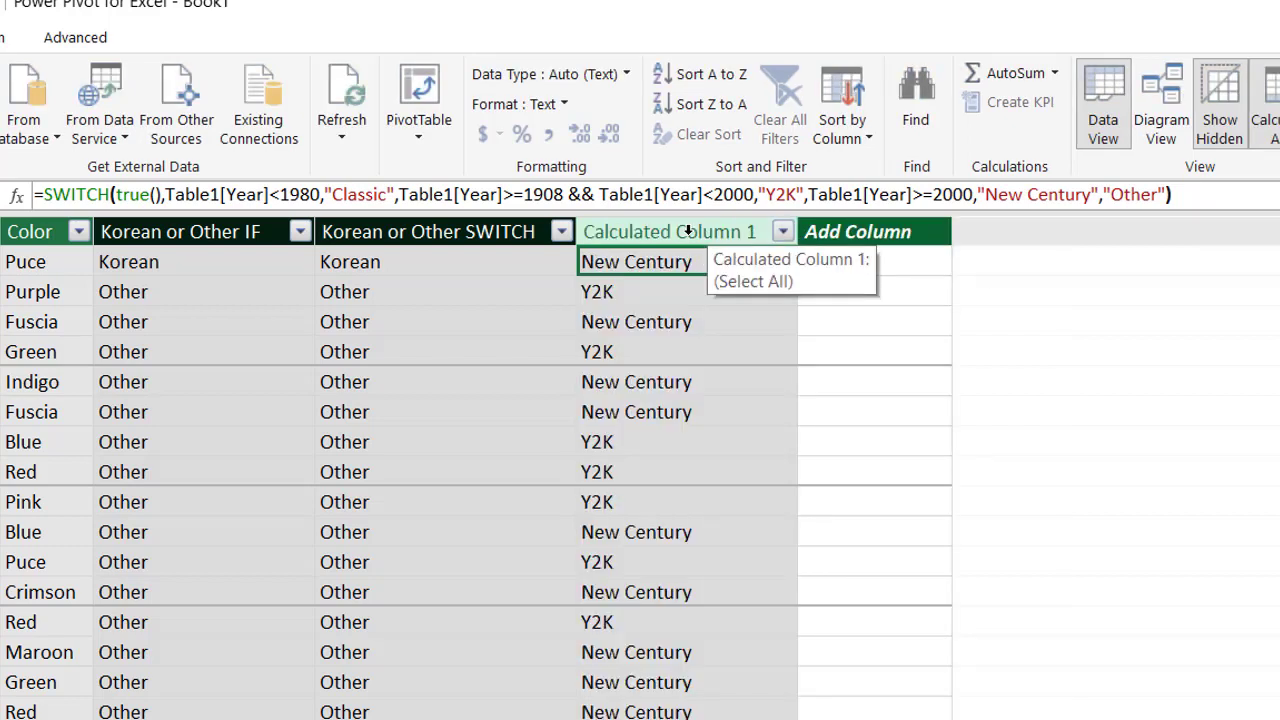
pyautogui.click(688, 231)
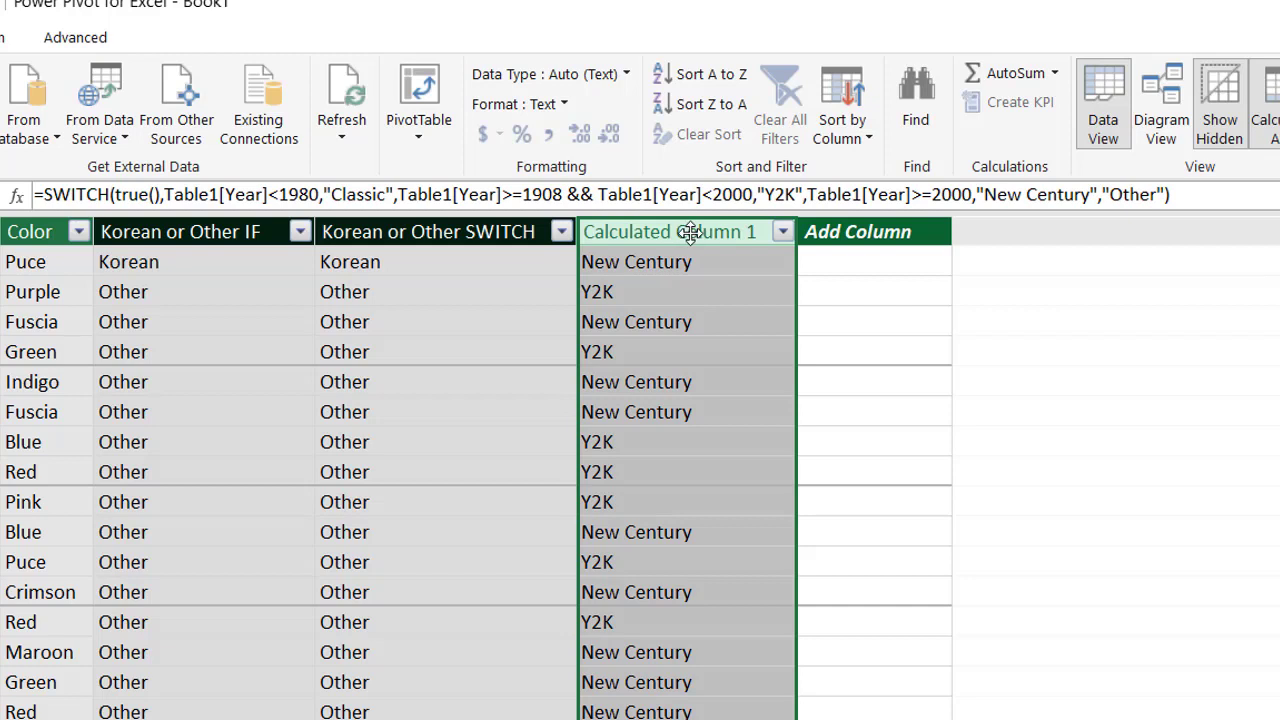
pyautogui.click(710, 261)
pyautogui.click(711, 231)
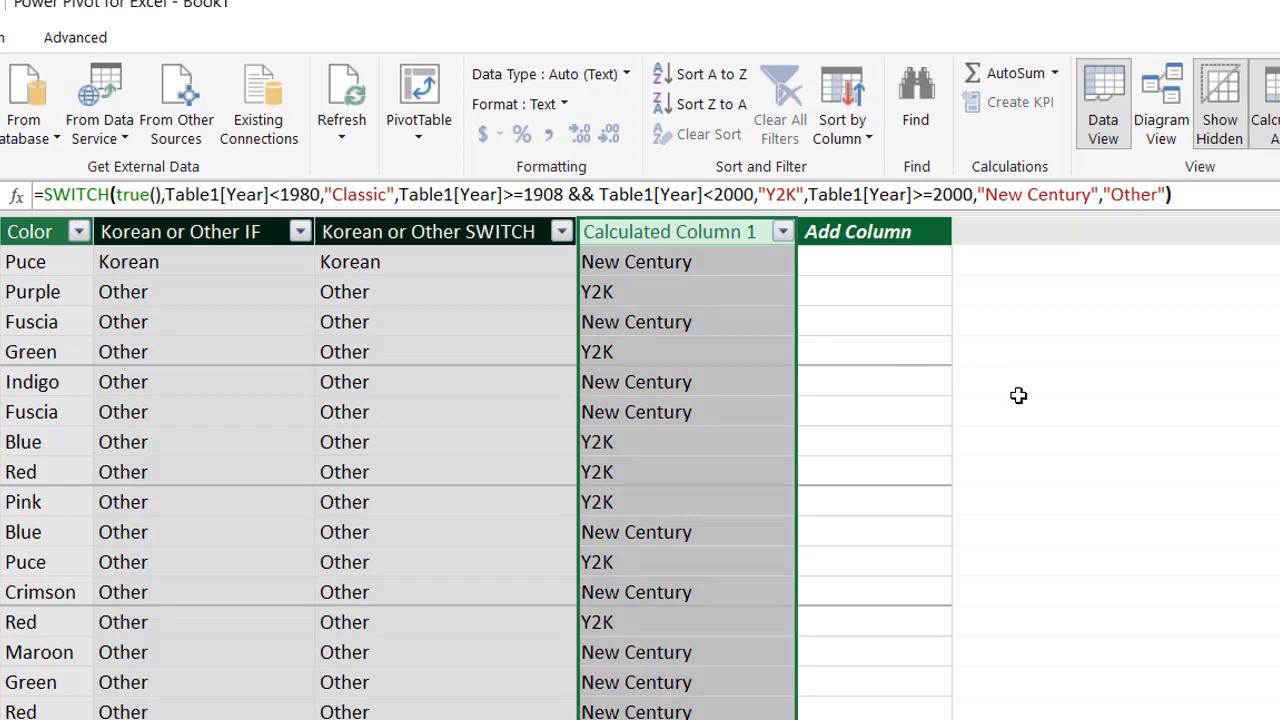
pyautogui.click(454, 354)
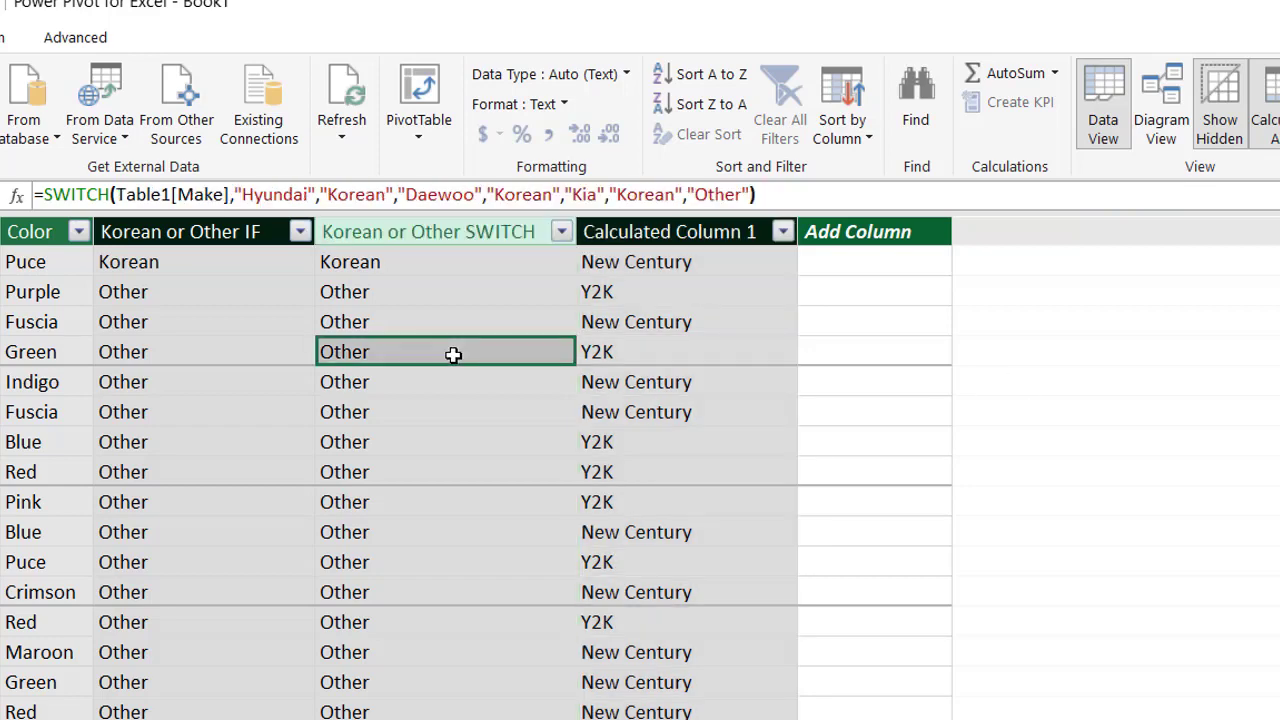
# Step: Rename the new calculated column header to Time Period
pyautogui.click(651, 233)
pyautogui.doubleClick(652, 233)
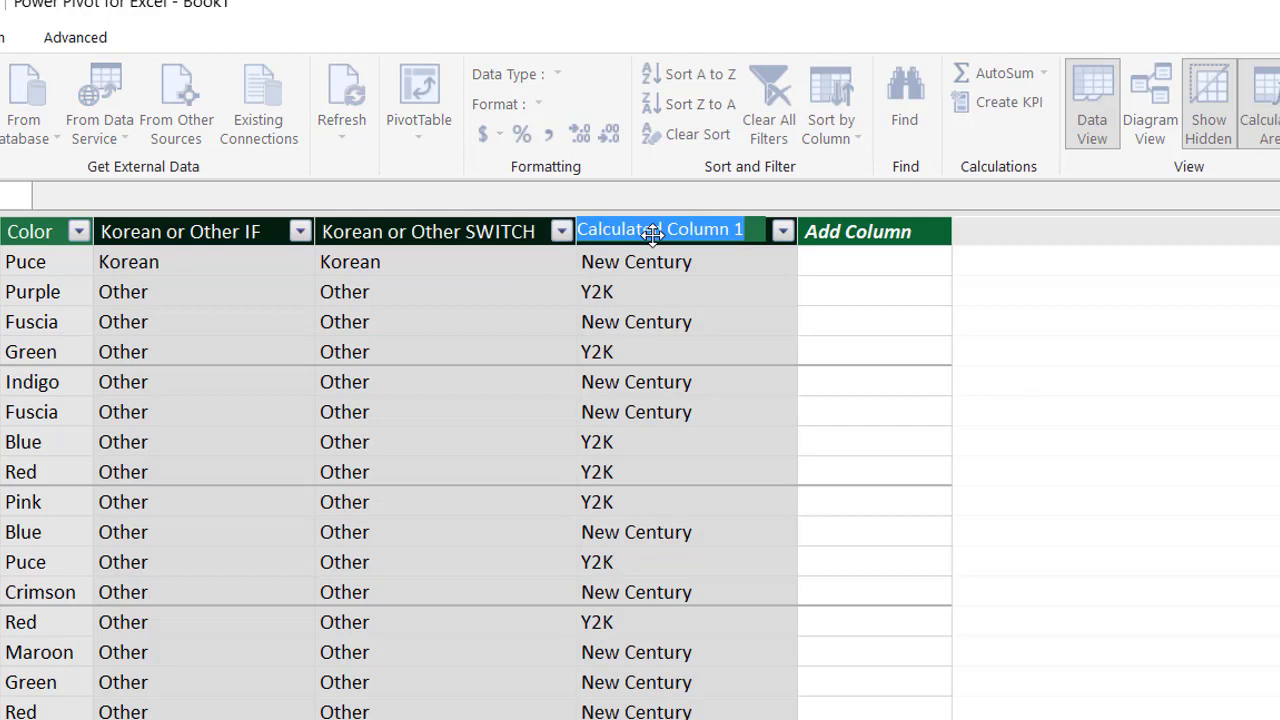
pyautogui.write('Time')
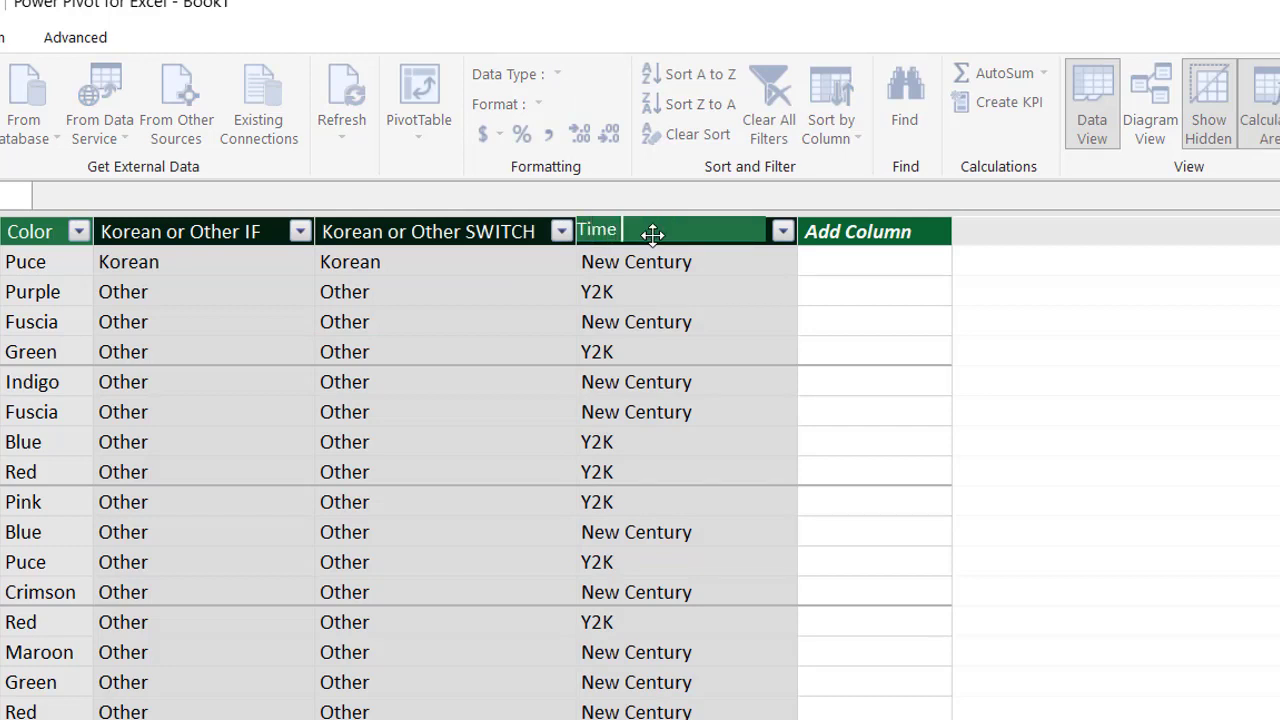
pyautogui.write(' Period')
# Step: Confirm the Time Period name and insert a data-model PivotTable at 'Sheet2'!$G$15
pyautogui.press('Return')
pyautogui.click(418, 80)
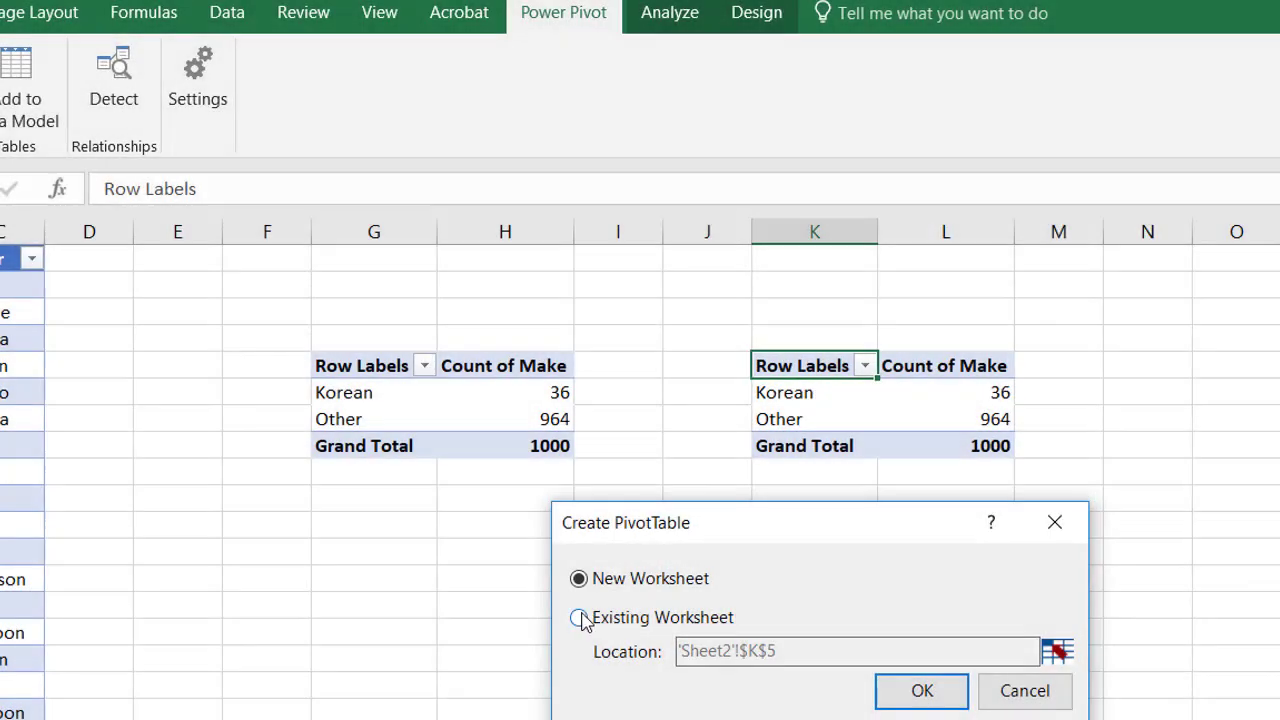
pyautogui.click(579, 618)
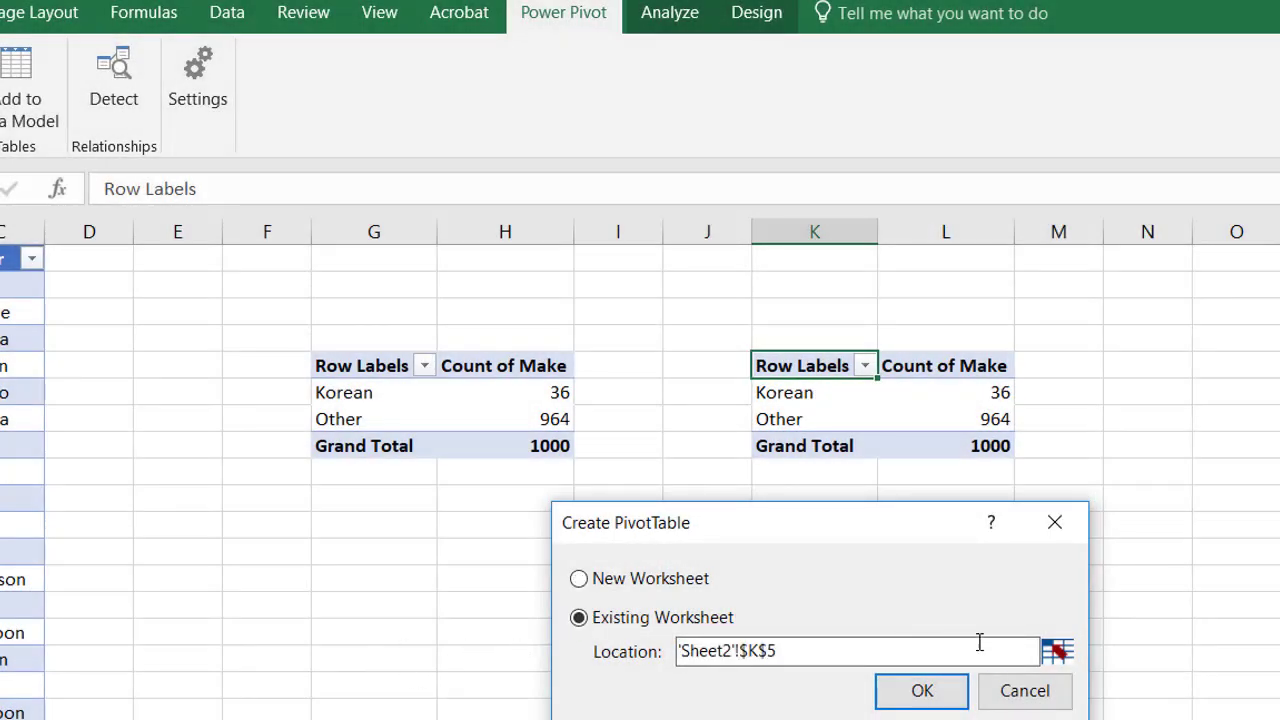
pyautogui.click(1057, 651)
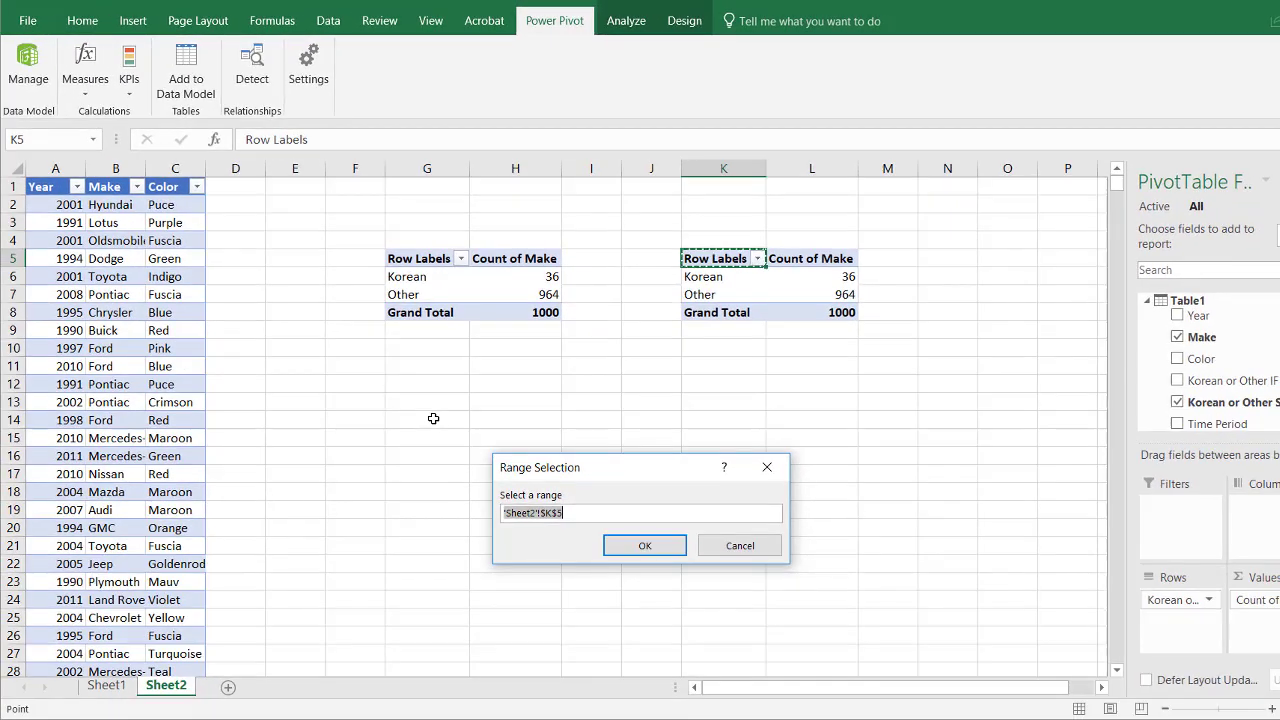
pyautogui.click(409, 485)
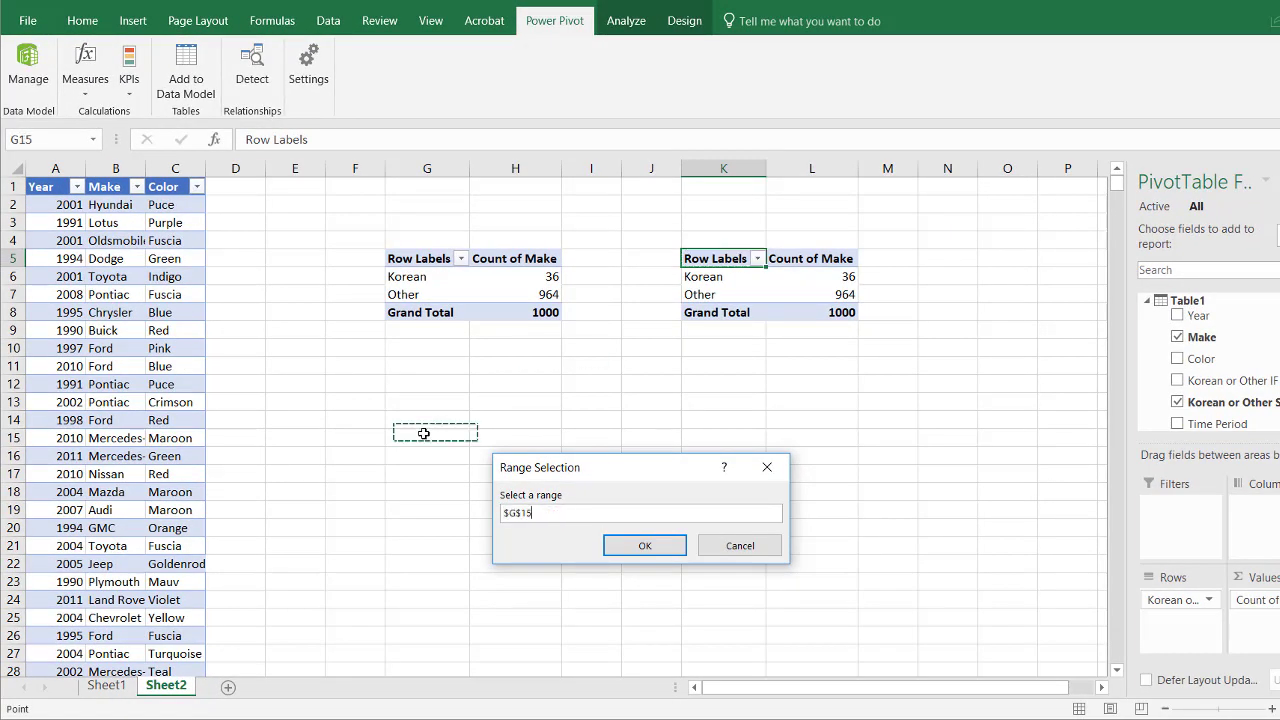
pyautogui.click(645, 545)
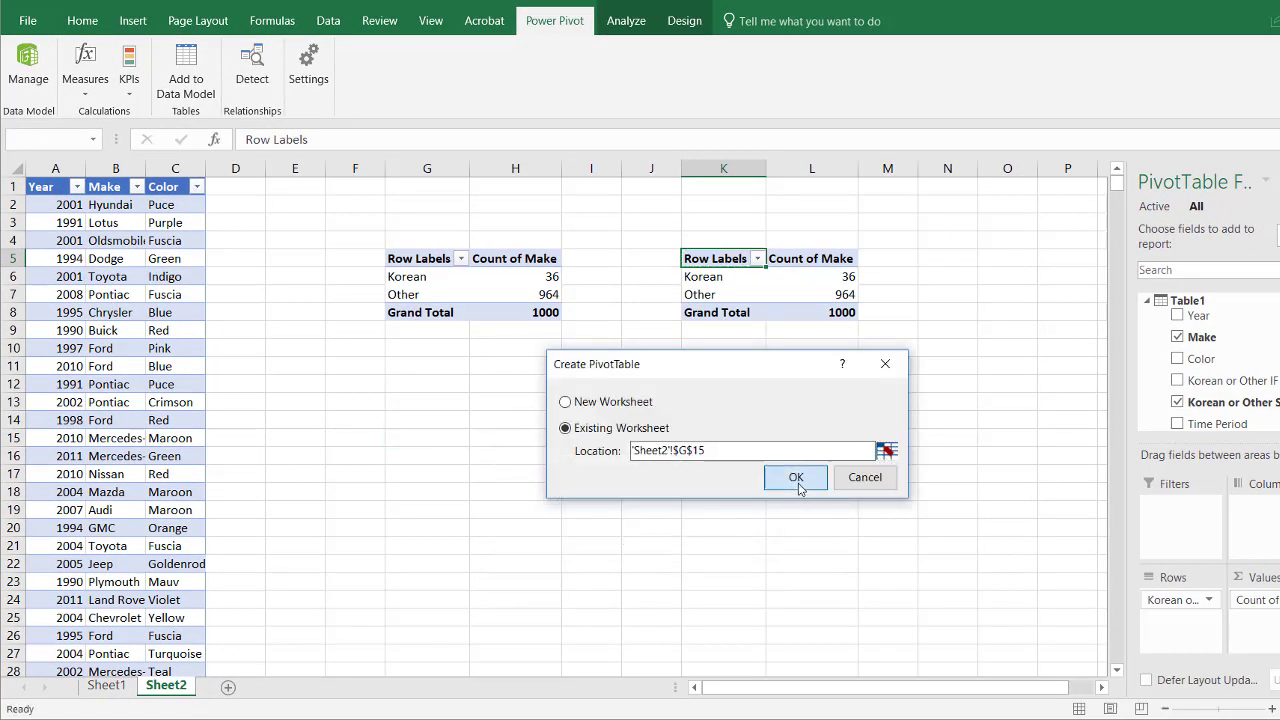
pyautogui.click(796, 477)
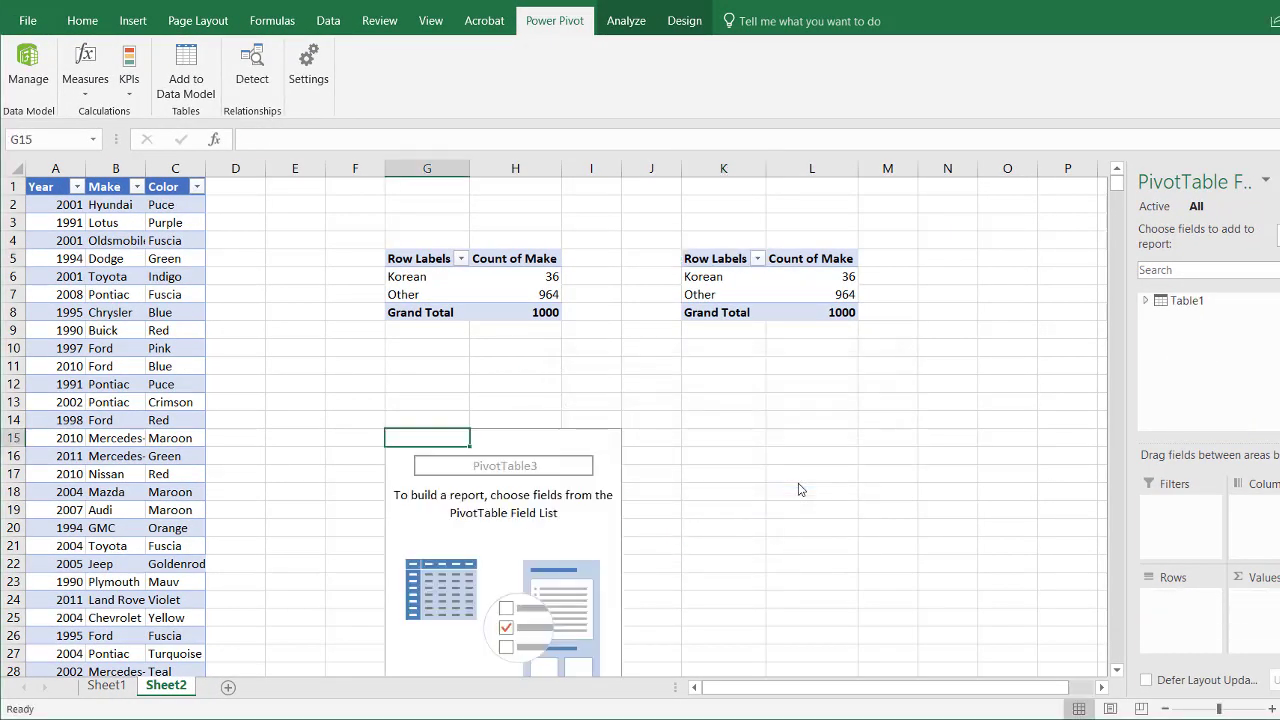
# Step: Count Make by Time Period in the third PivotTable: Classic 18, New Century 583, Y2K 399
pyautogui.click(1148, 301)
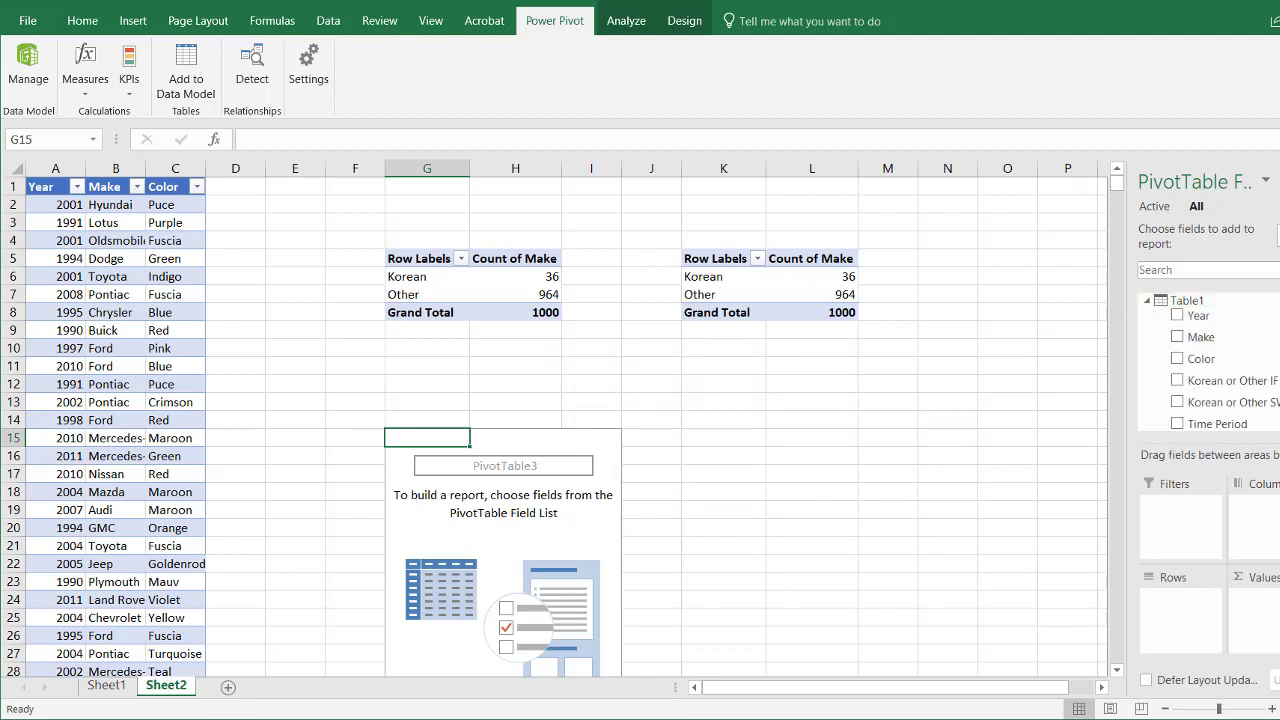
pyautogui.scroll(-1, 1210, 380)
pyautogui.moveTo(1215, 408); pyautogui.dragTo(1188, 632)
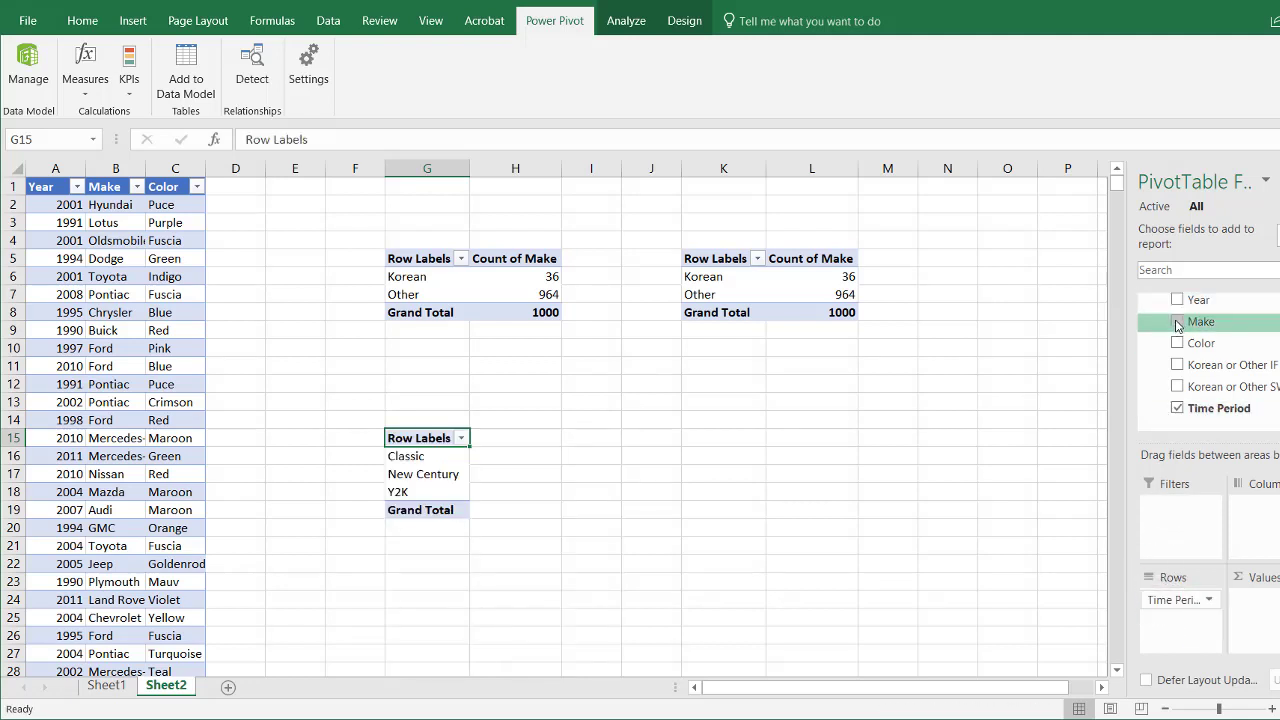
pyautogui.click(1177, 322)
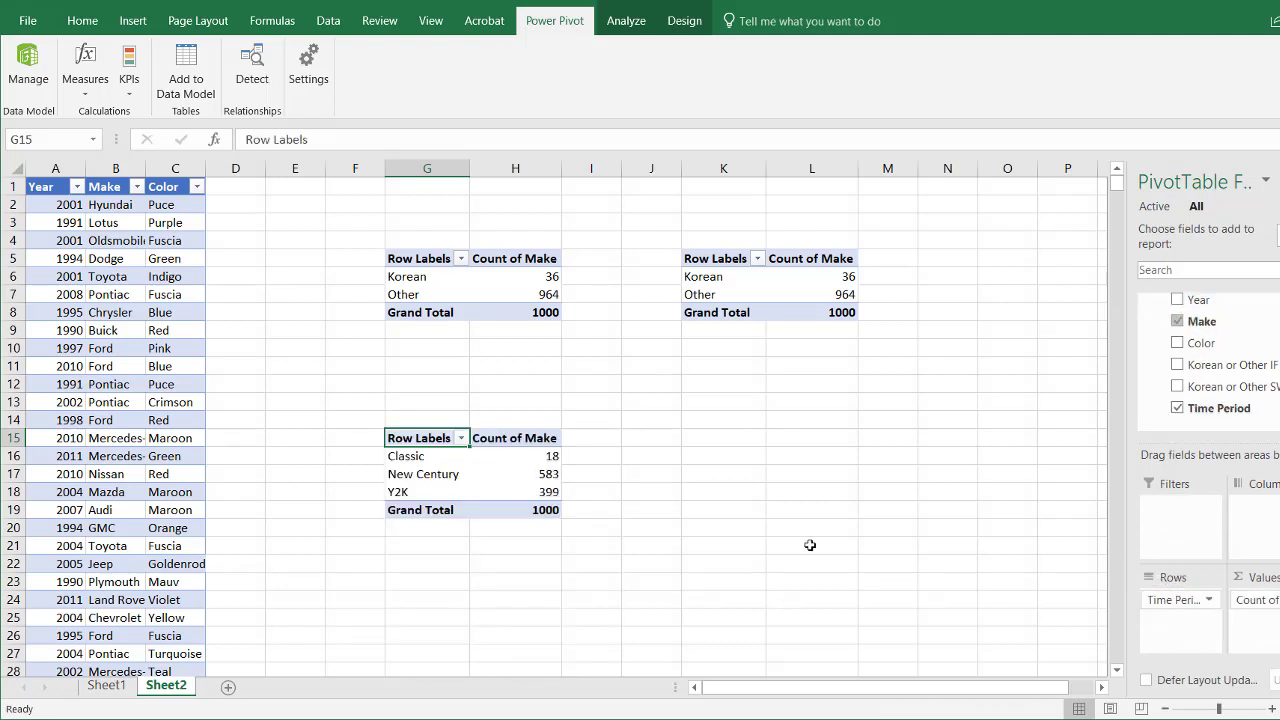
pyautogui.press('Down')
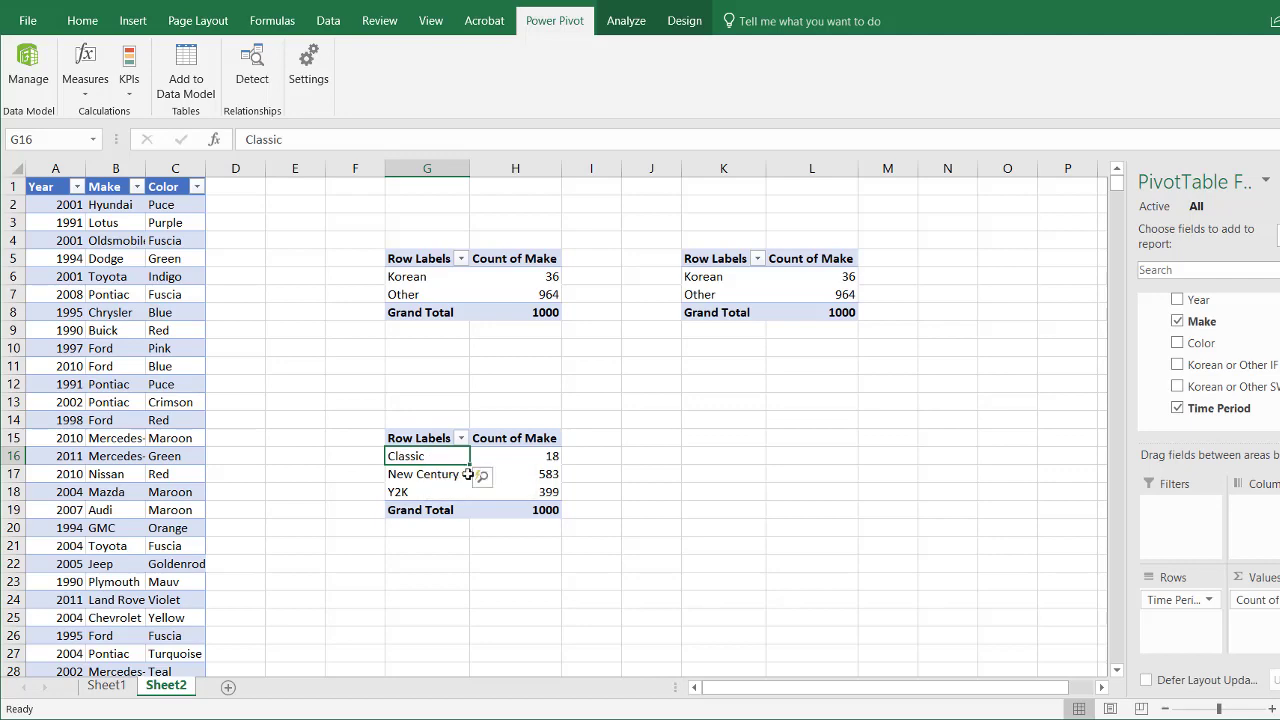
pyautogui.hotkey('alt', 'Tab')
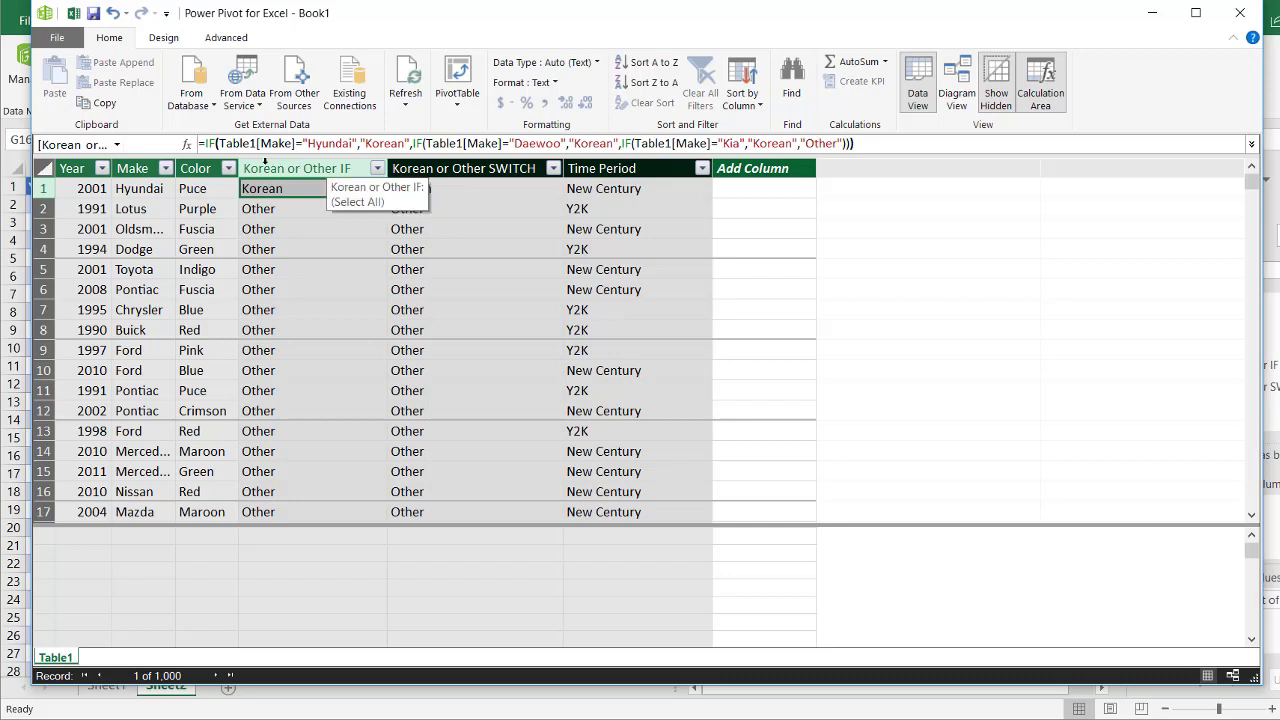
pyautogui.click(467, 186)
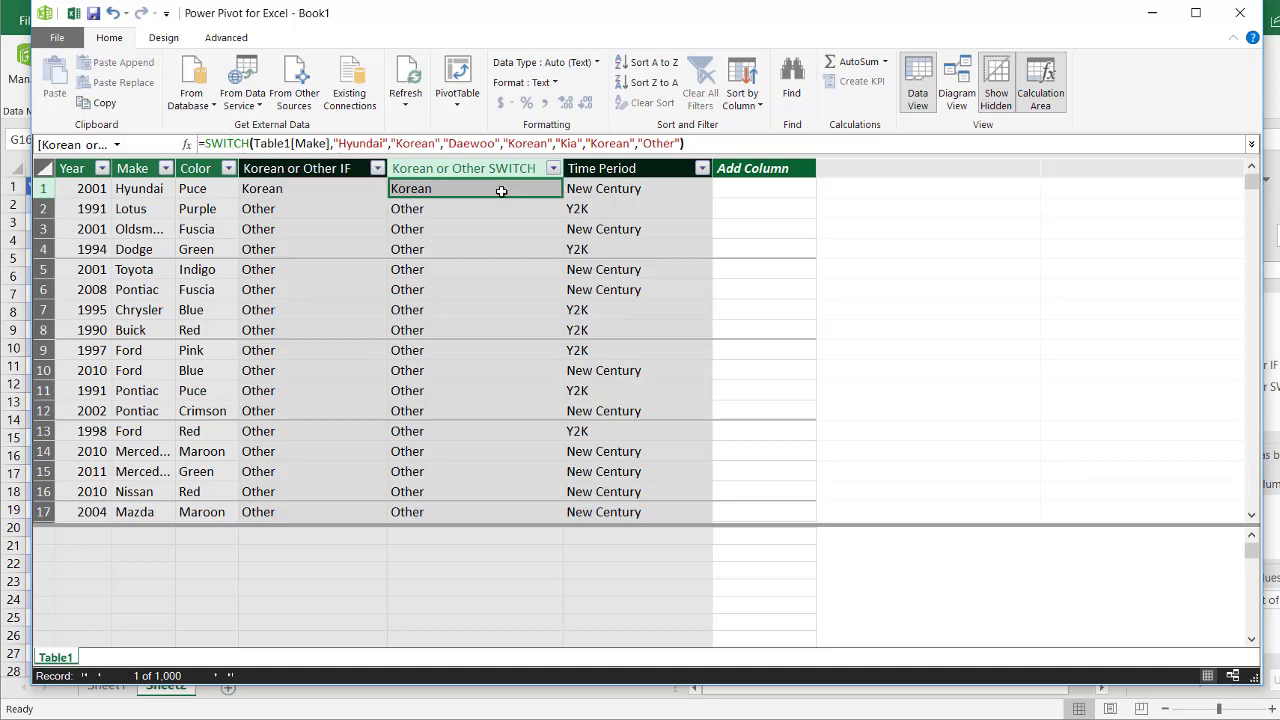
pyautogui.click(601, 189)
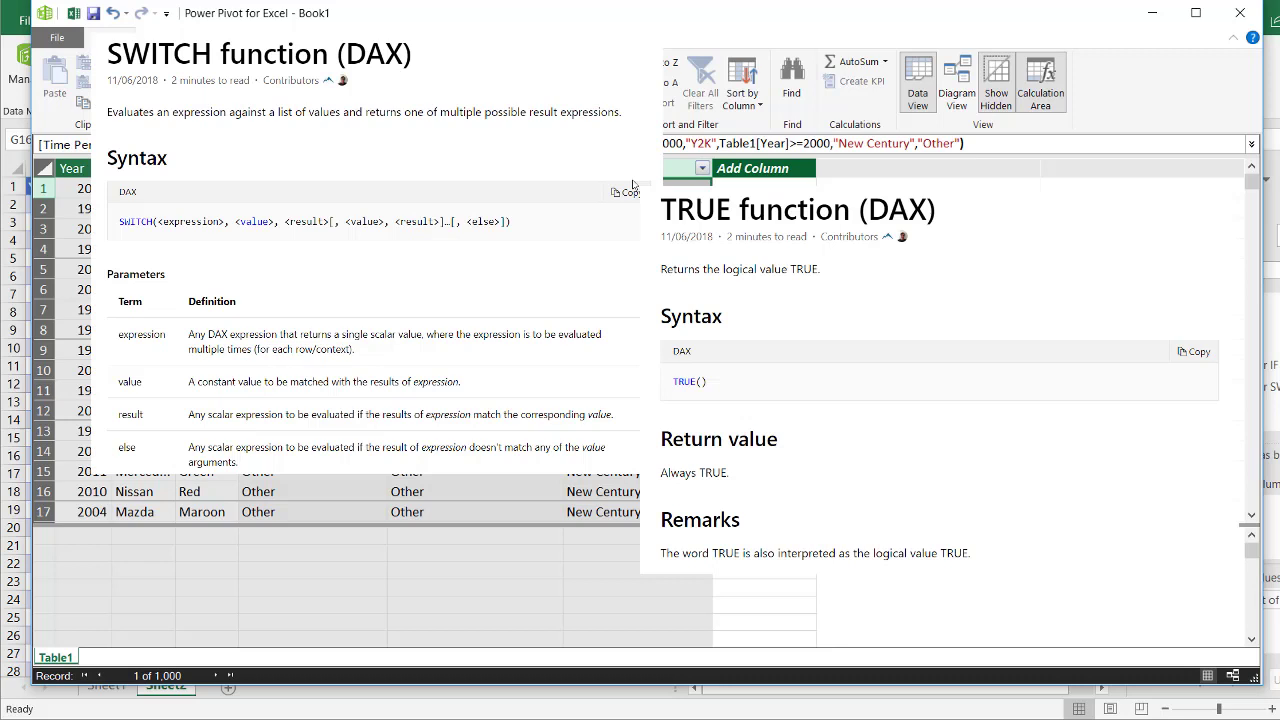